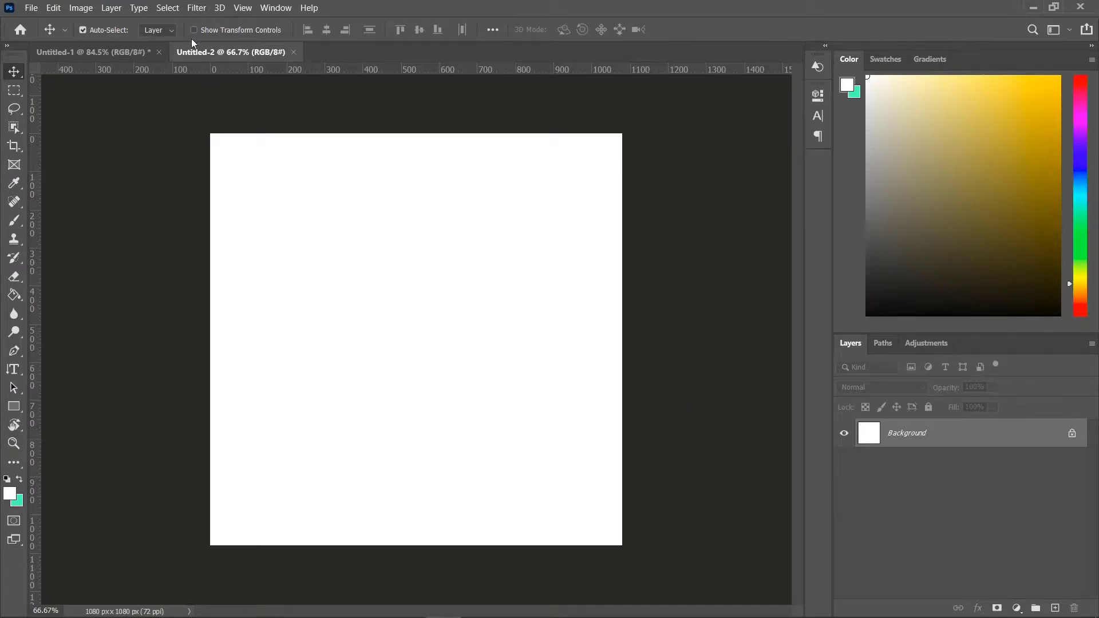
Close the blank Untitled-2 document, keeping the finished boxing poster open as the reference.
left_click(114, 52)
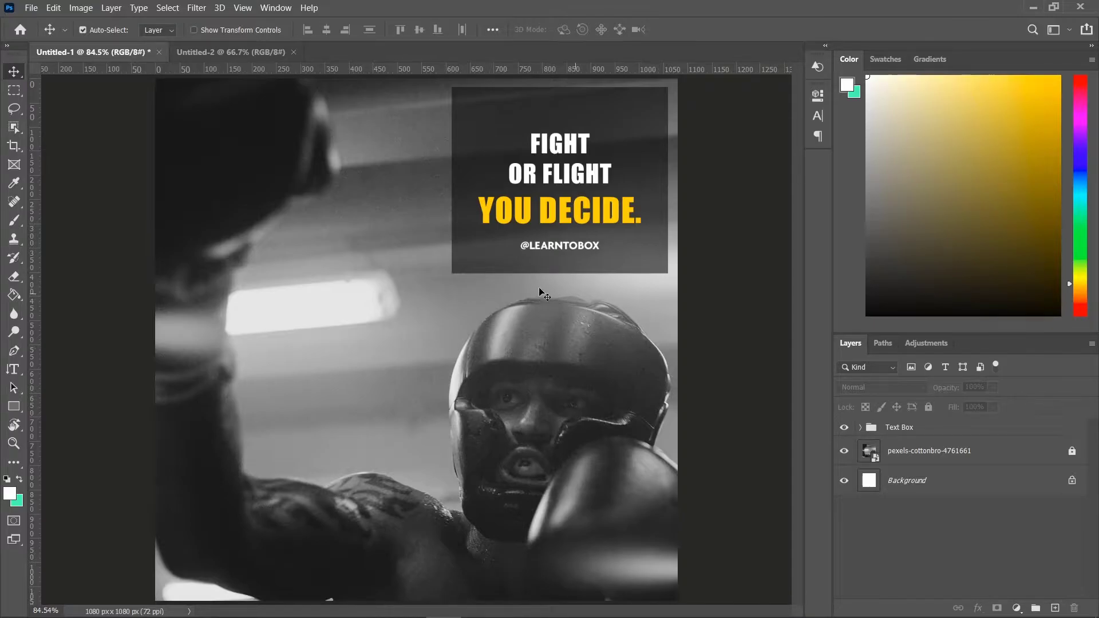
left_click(227, 52)
left_click(293, 53)
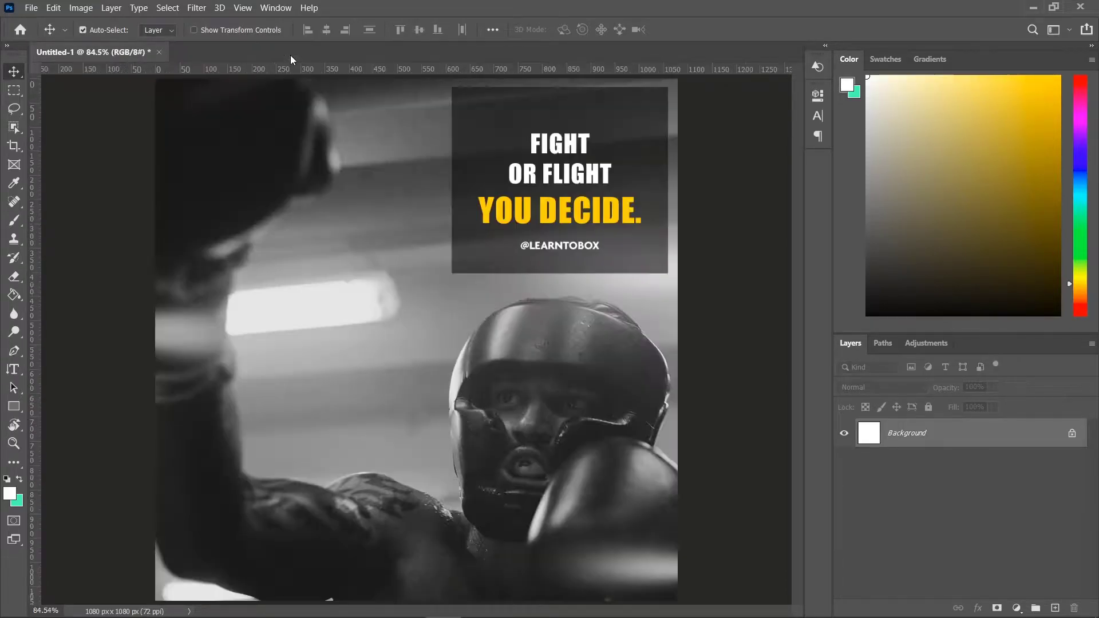
Create a new 1080 x 1080 px document at 72 pixels/inch in 8-bit RGB Color with a white background.
left_click(31, 7)
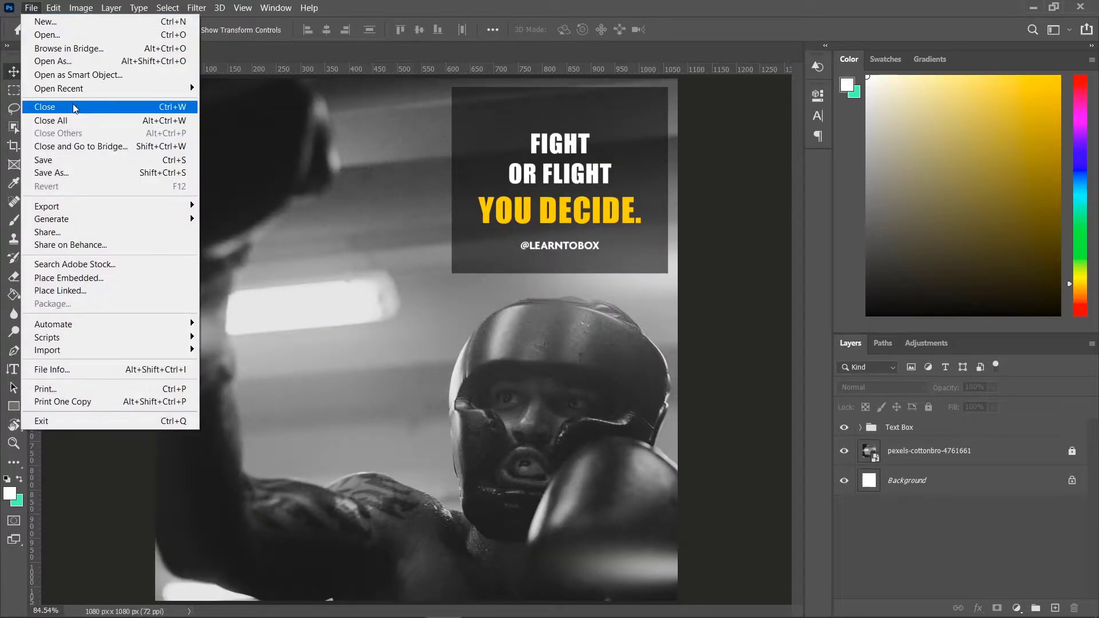
left_click(54, 22)
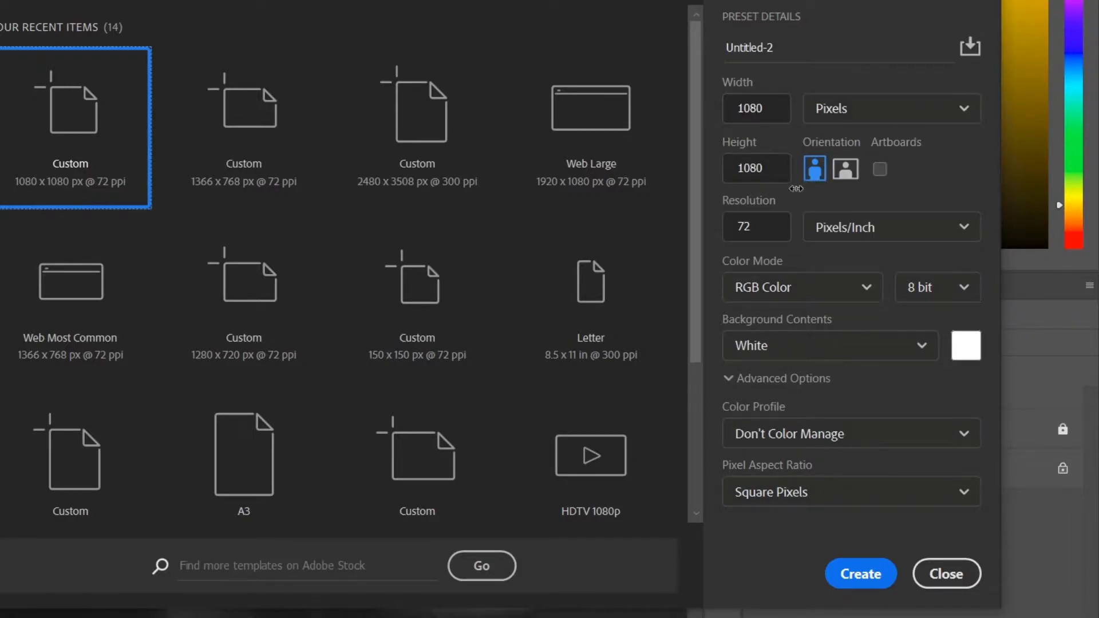
left_click(773, 43)
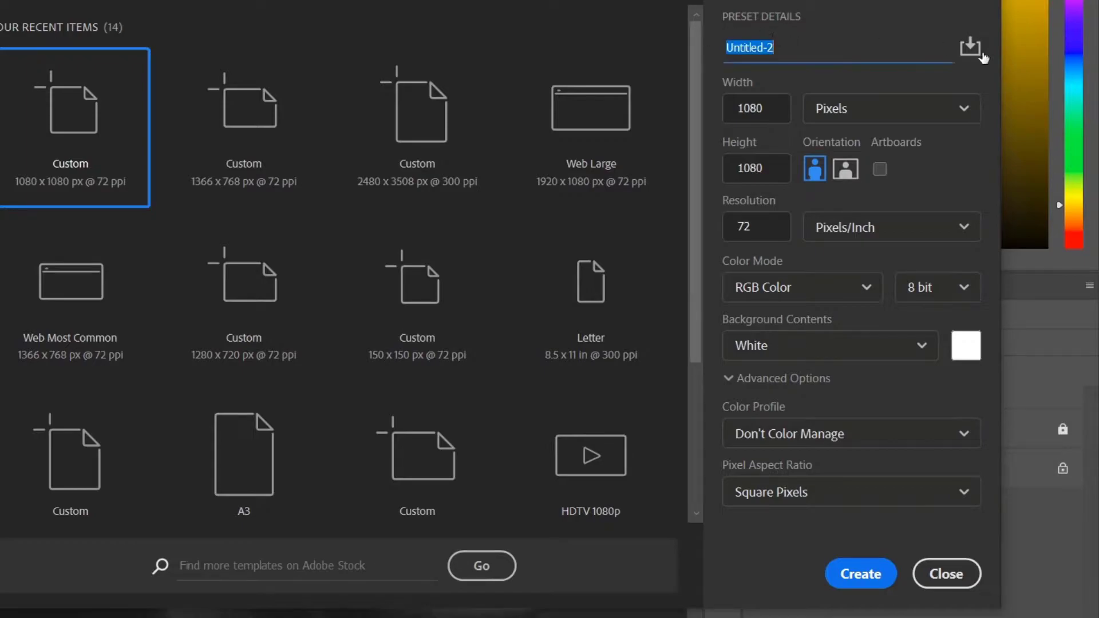
left_click(853, 575)
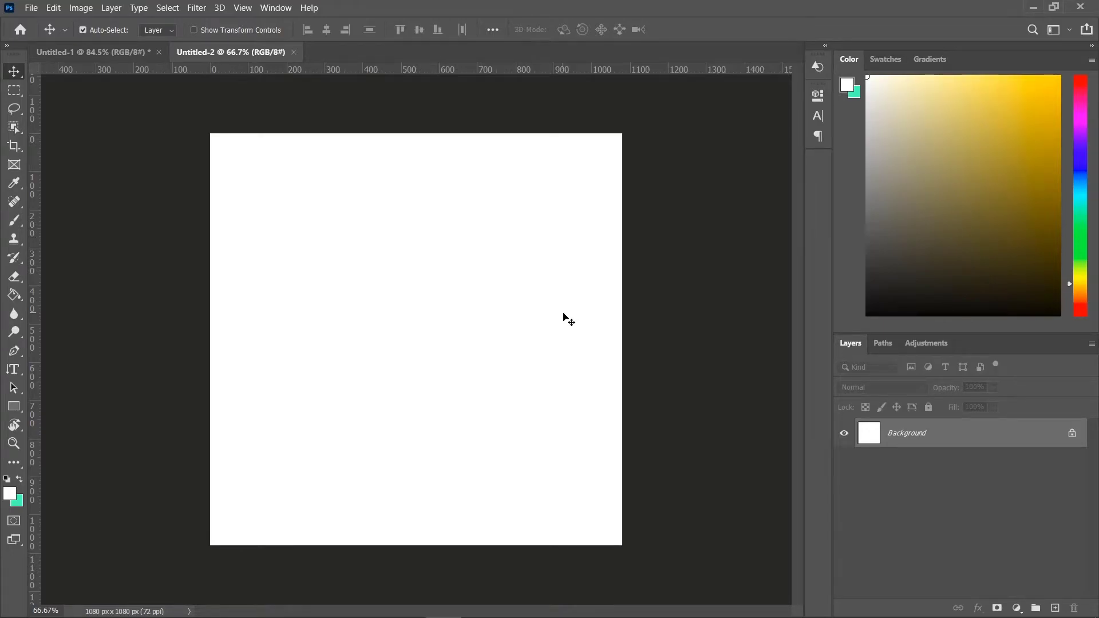
Place the boxer photo pexels-cottonbro-4761661 onto the blank canvas.
key("ctrl")
scroll(561, 316, "up", 3)
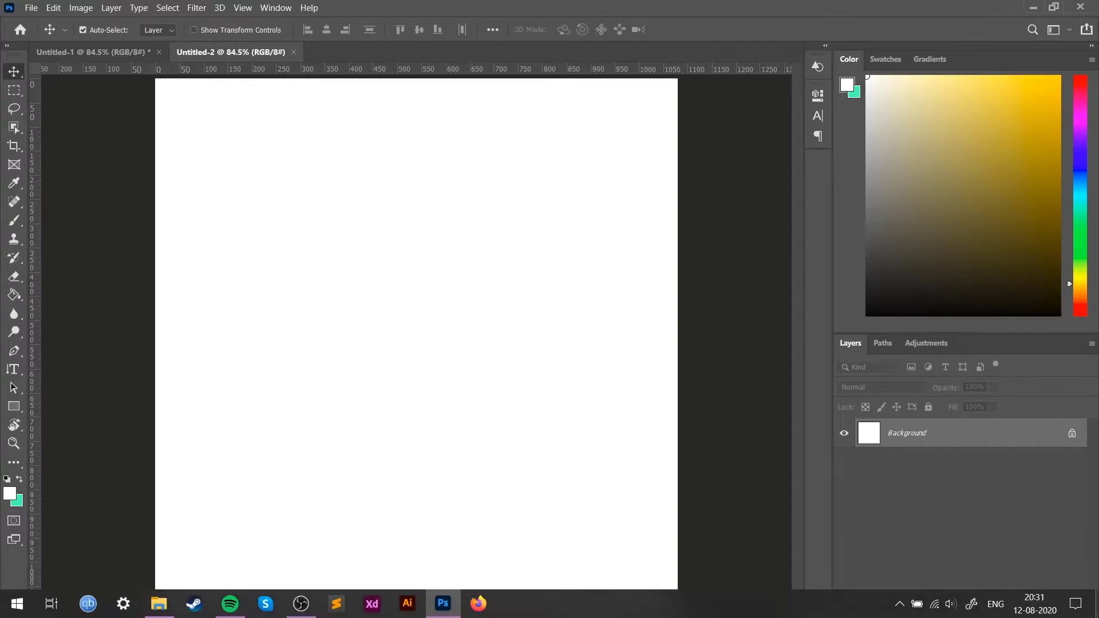
left_click(1097, 609)
left_click_drag(1068, 326, 400, 301)
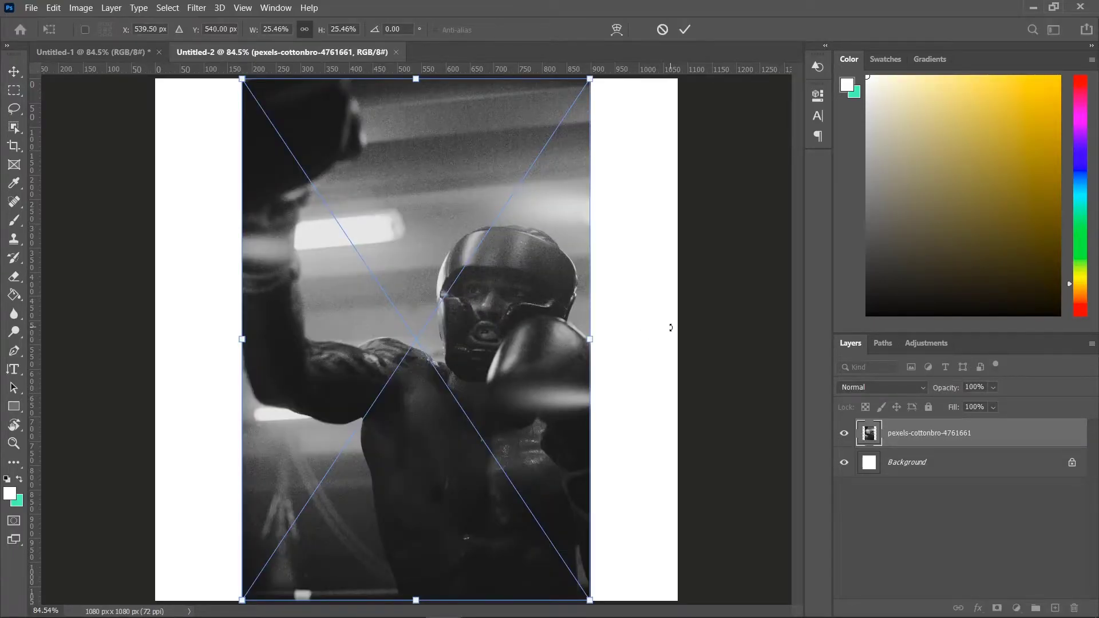
Scale the placed boxer photo proportionally to about 39.33% so it covers the full canvas width.
key("ctrl+minus")
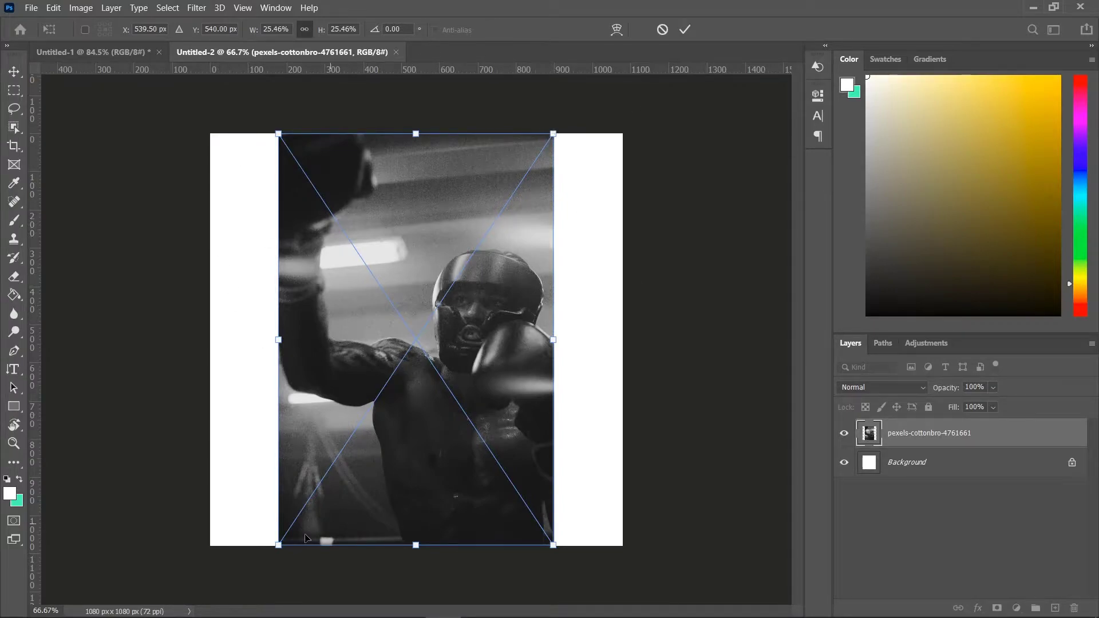
left_click_drag(279, 547, 224, 613)
left_click_drag(553, 131, 648, 27)
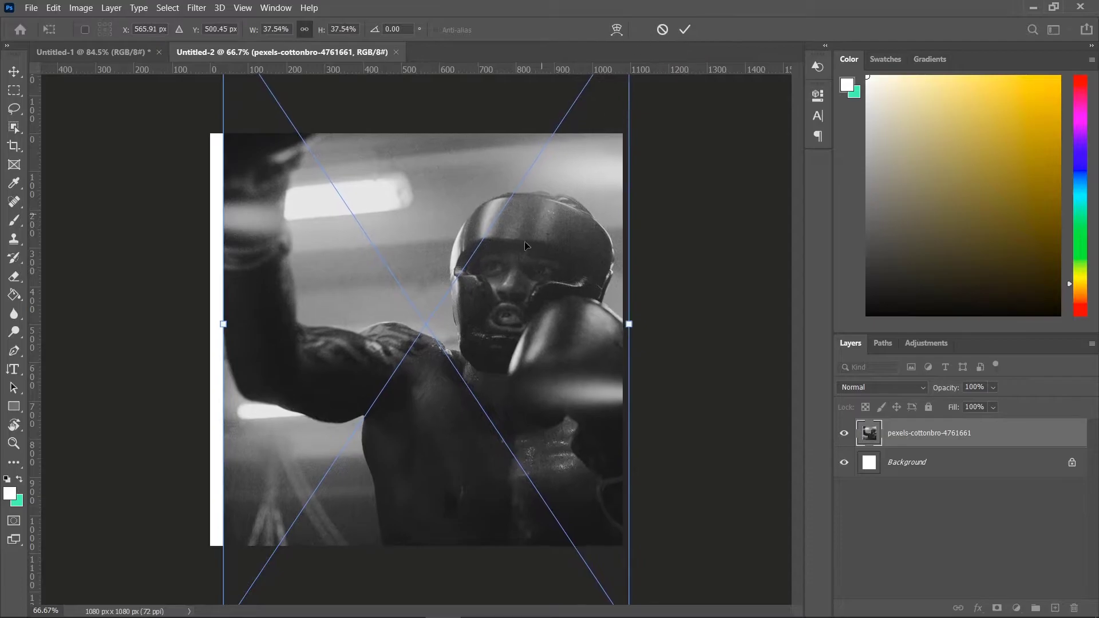
key("ctrl+minus")
key("ctrl+minus")
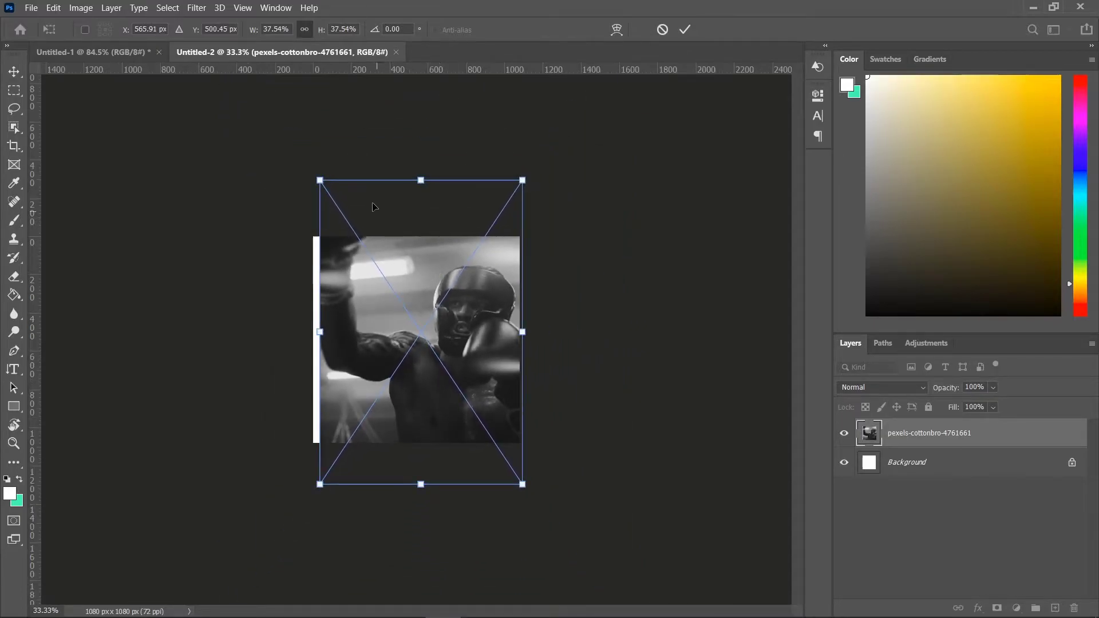
left_click_drag(319, 182, 304, 170)
key("ctrl+plus")
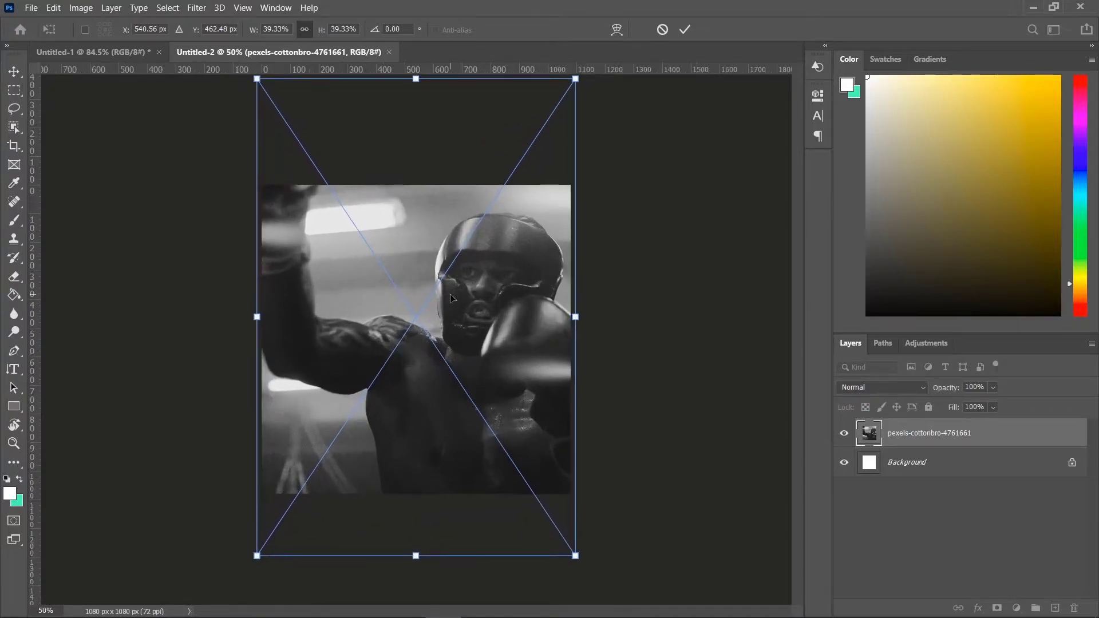
Move the boxer photo down to about X 540 px, Y 814 px and commit the placement.
left_click_drag(541, 269, 542, 374)
key("Down")
key("Down")
key("Down")
key("Down")
key("Down")
key("Down")
key("Down")
key("Down")
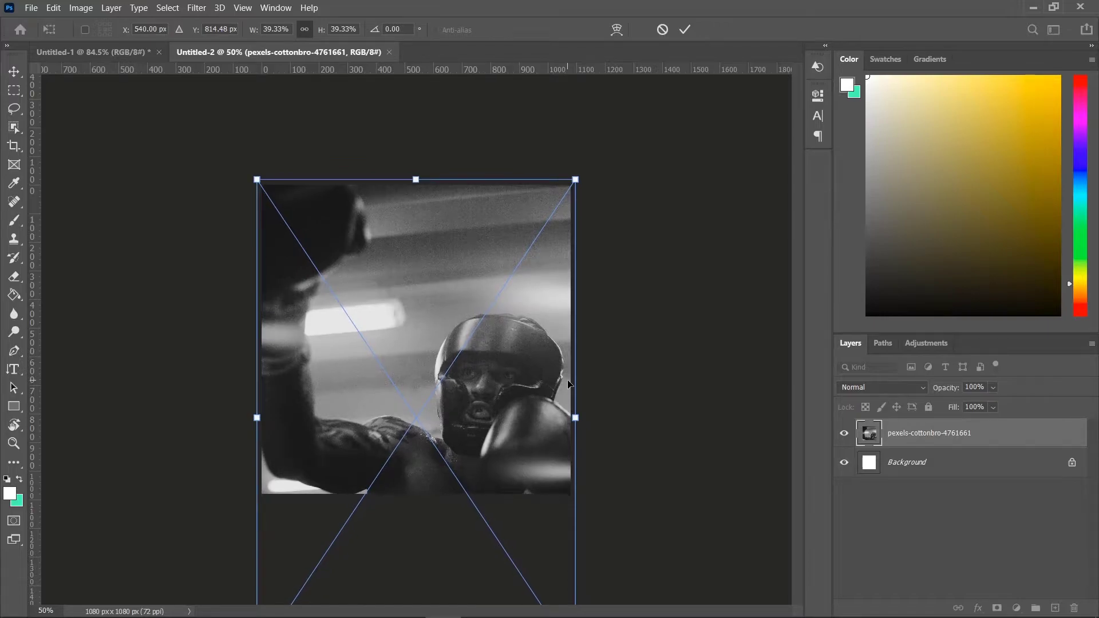
key("Return")
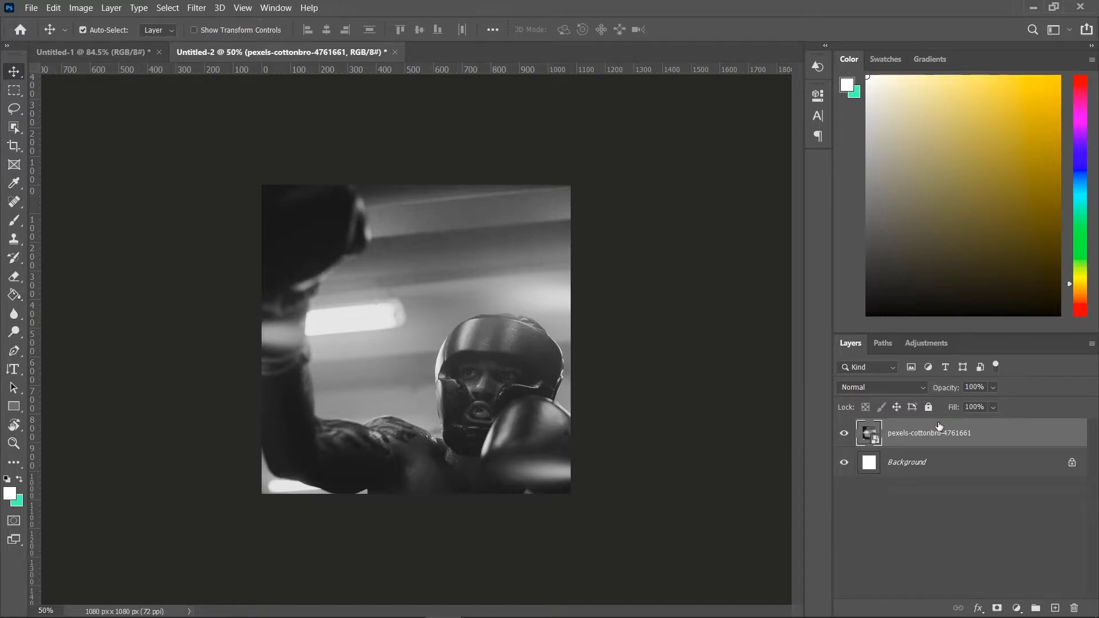
Fully lock the boxer photo layer and rename it background-image.
left_click_drag(561, 268, 537, 259)
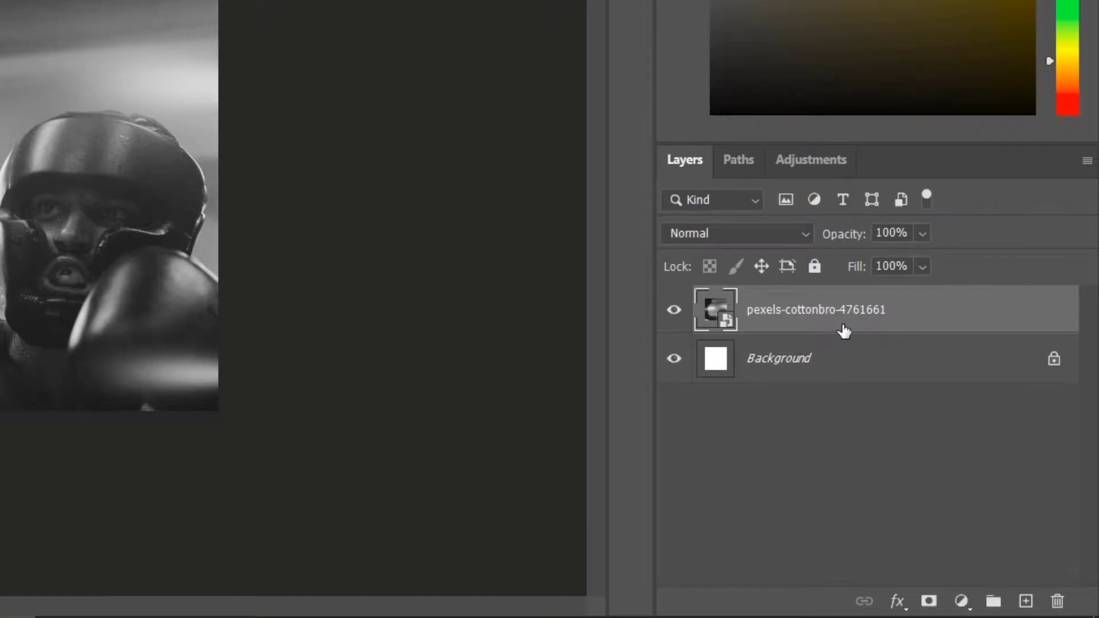
left_click(816, 267)
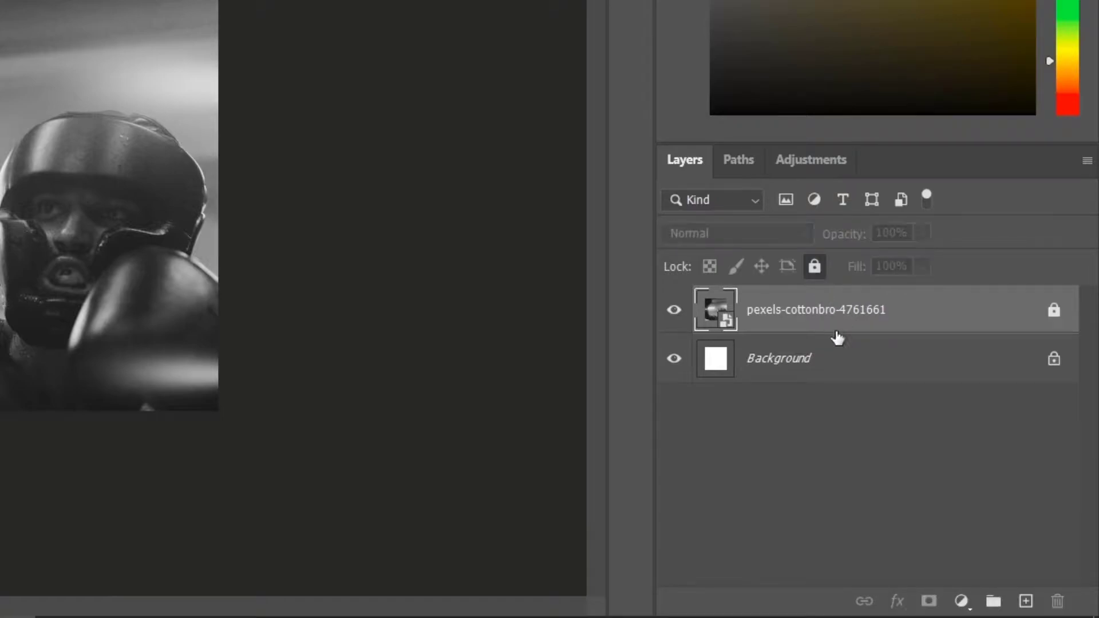
double_click(830, 314)
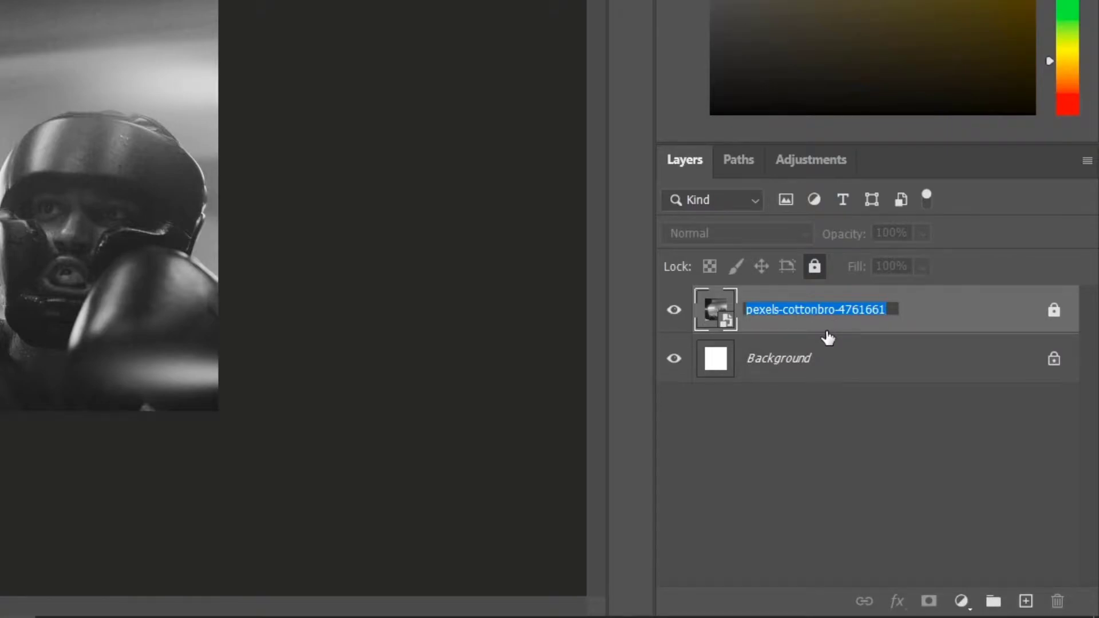
type("backgo")
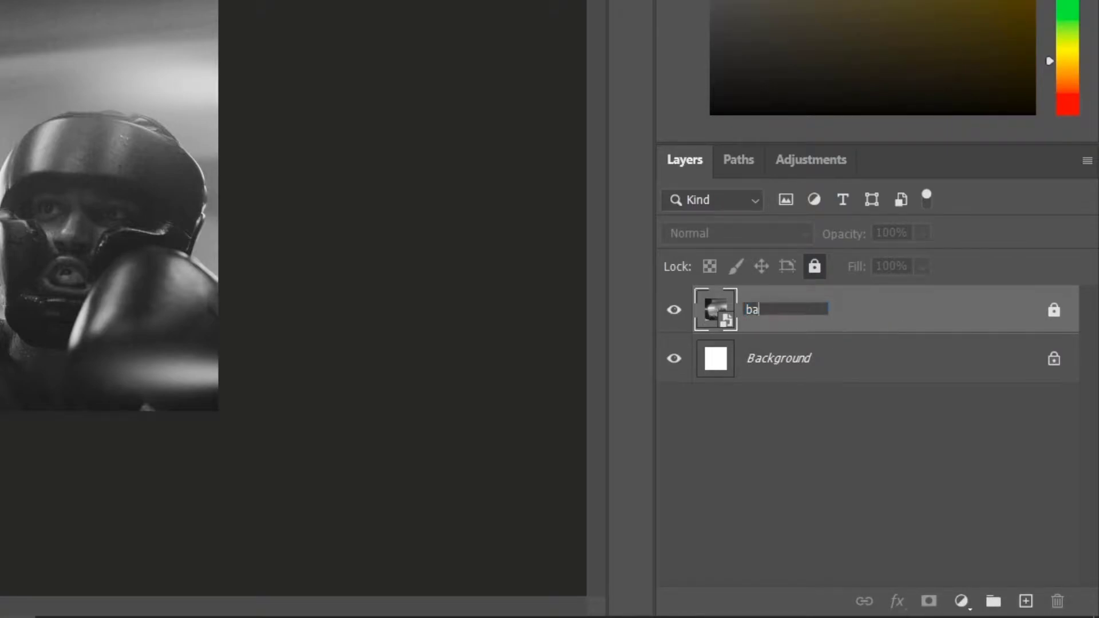
key("BackSpace")
type("roun")
key("BackSpace")
type("d-image")
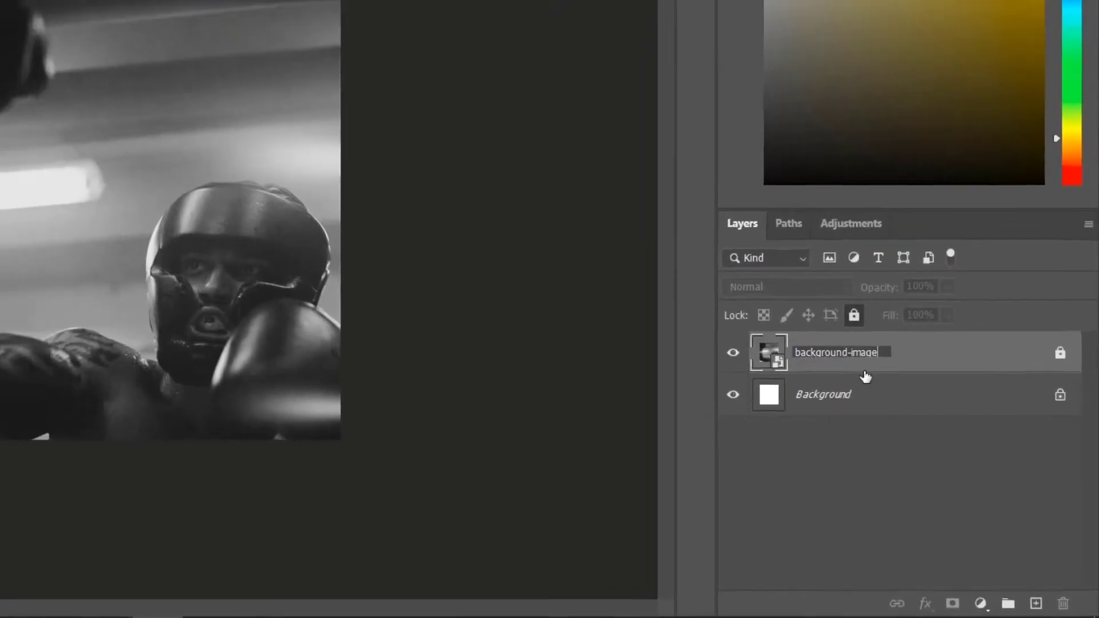
key("Return")
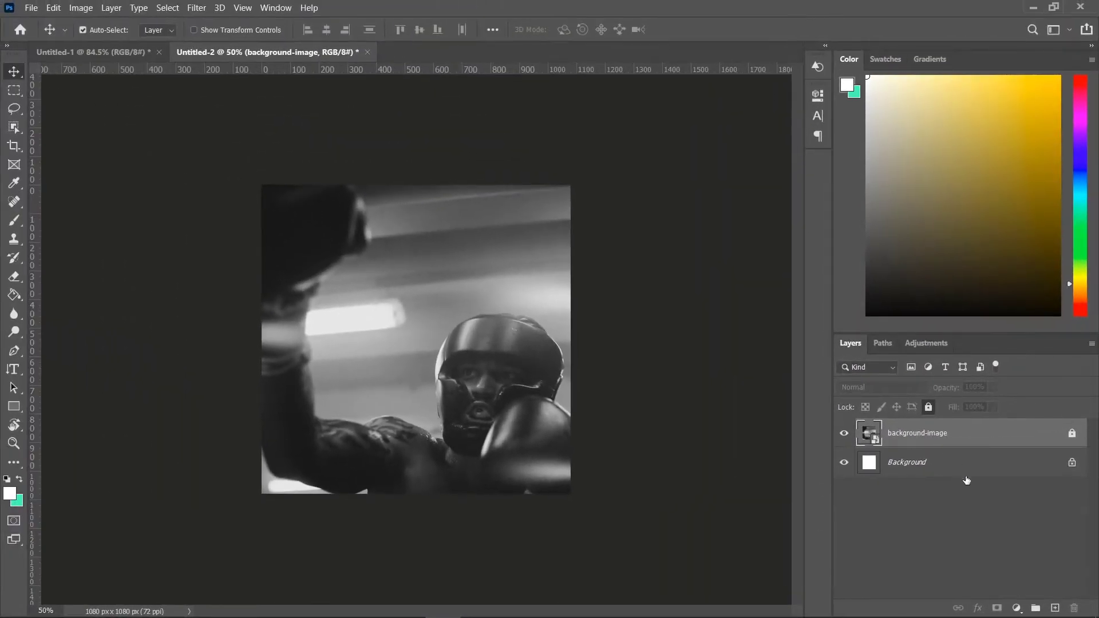
left_click(959, 494)
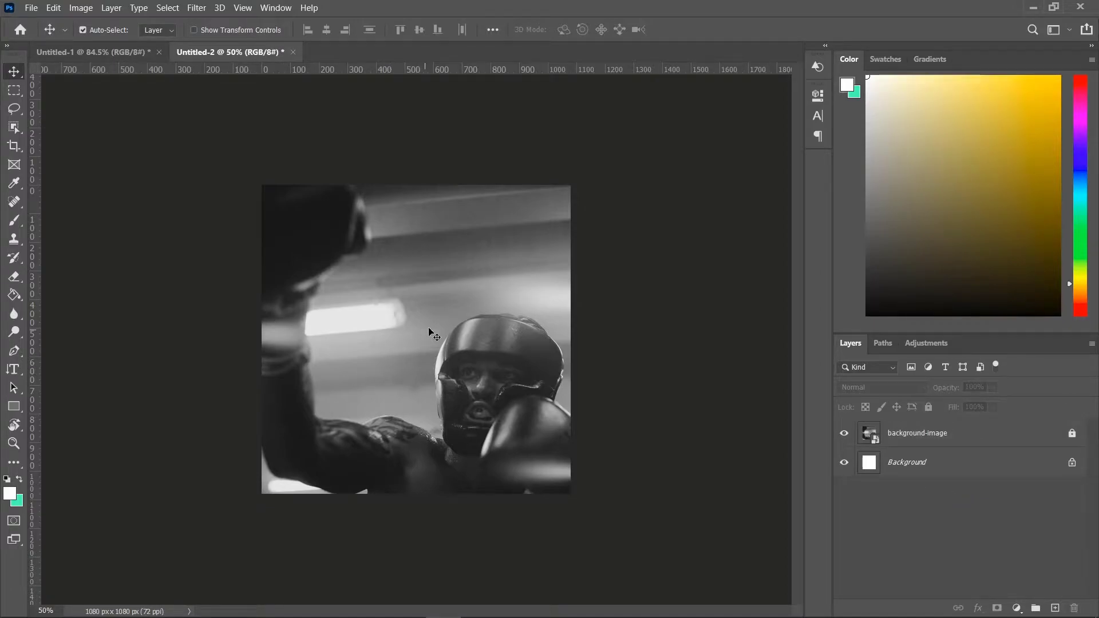
Examine the text box on the reference poster and activate the Rectangle Tool for the new document.
left_click(92, 52)
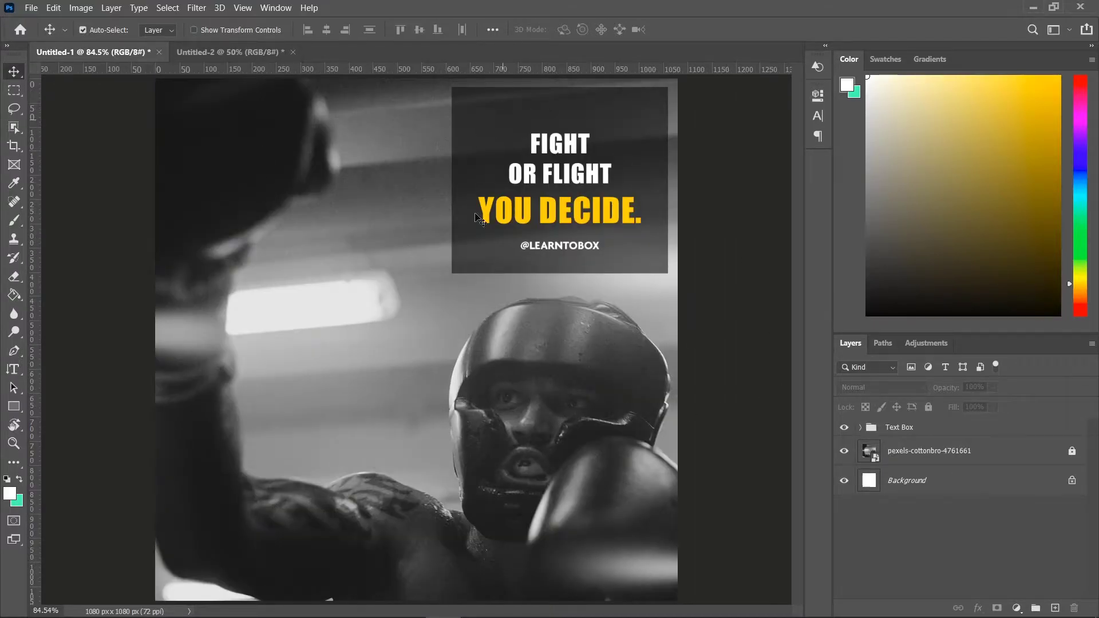
left_click(201, 55)
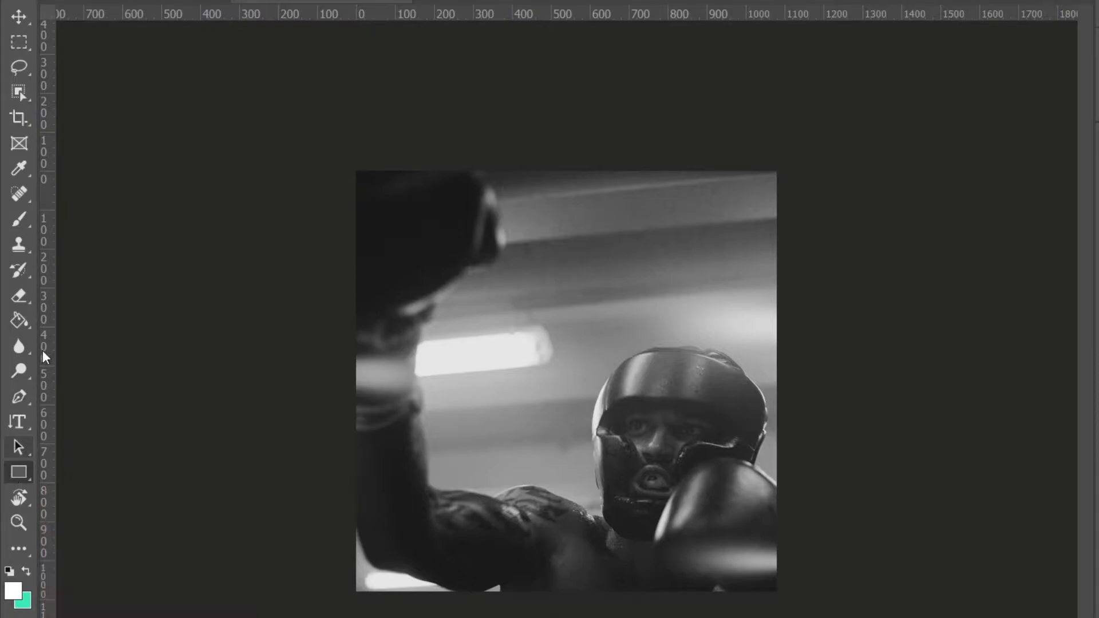
right_click(18, 469)
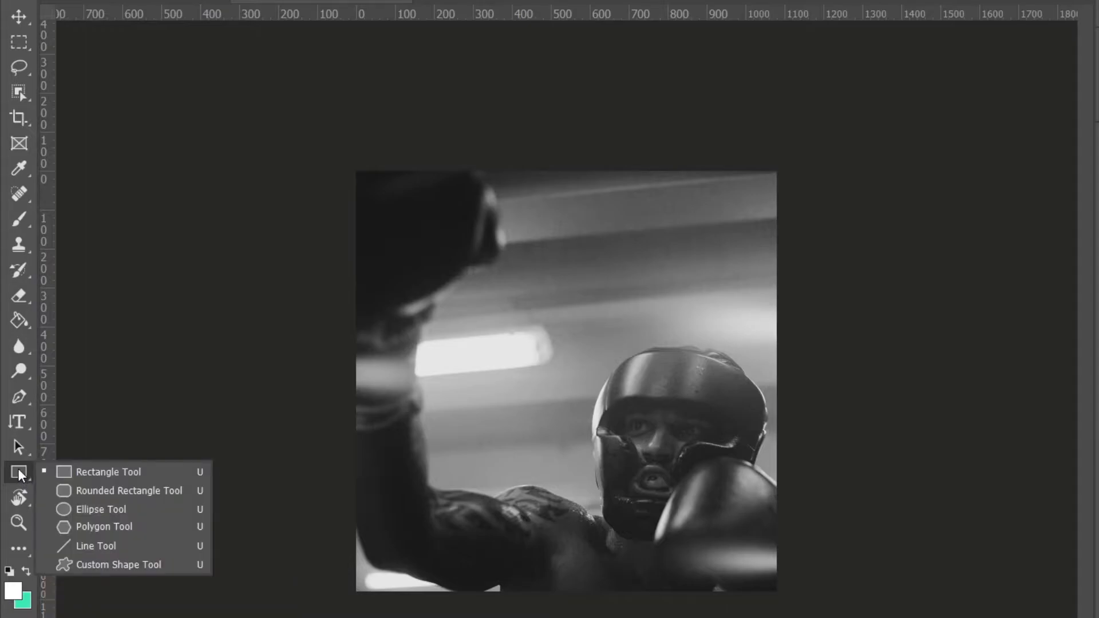
left_click(91, 472)
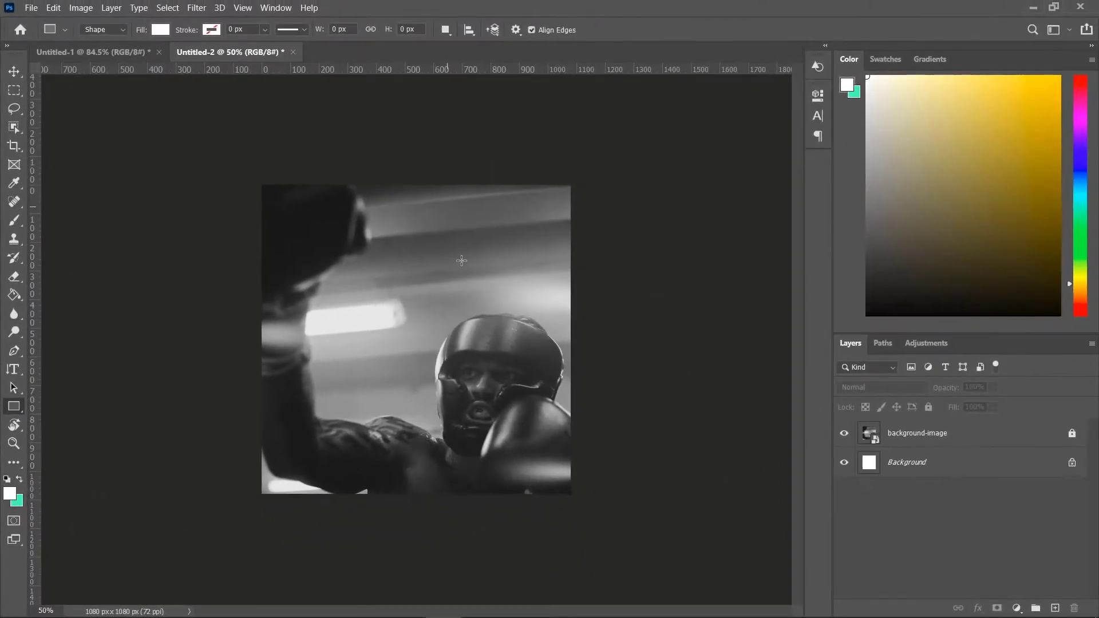
left_click(94, 51)
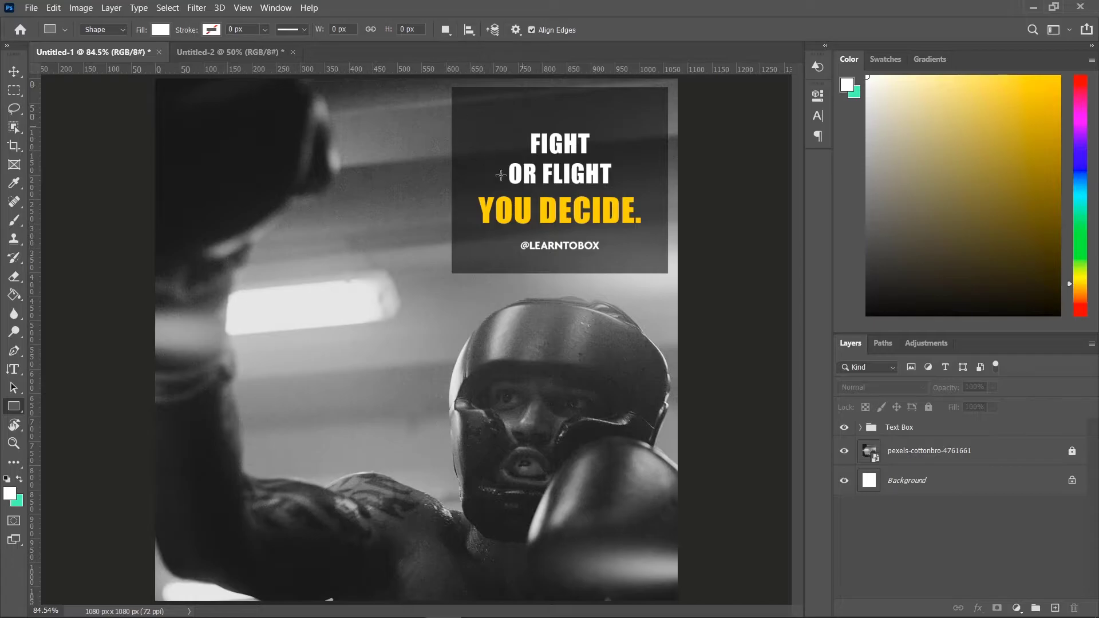
left_click(221, 49)
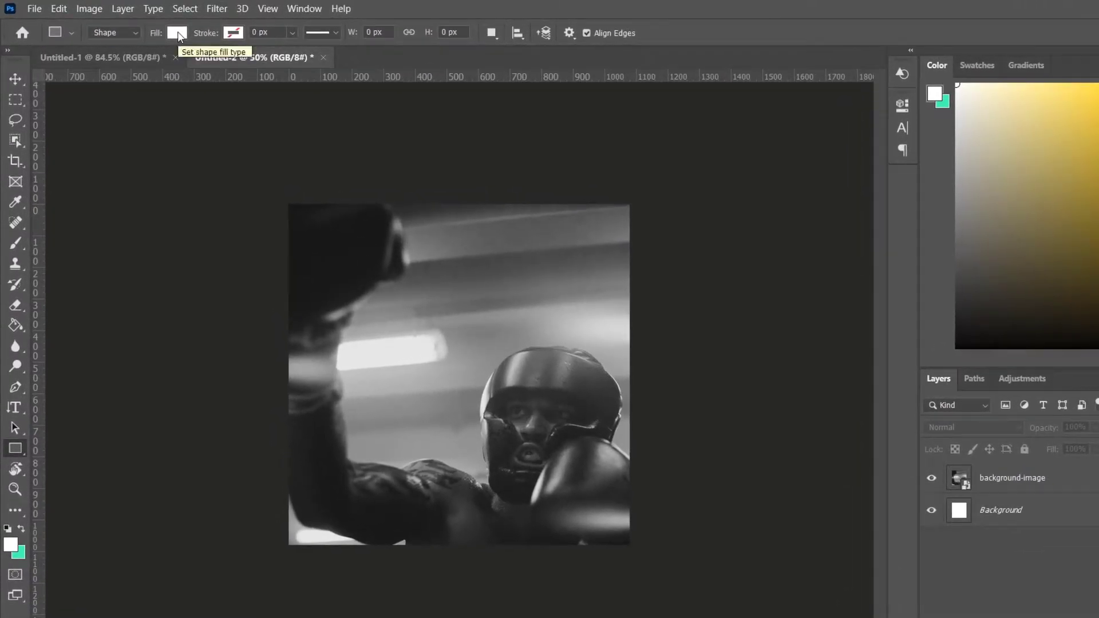
Set the rectangle's fill colour to black (000000).
left_click(181, 36)
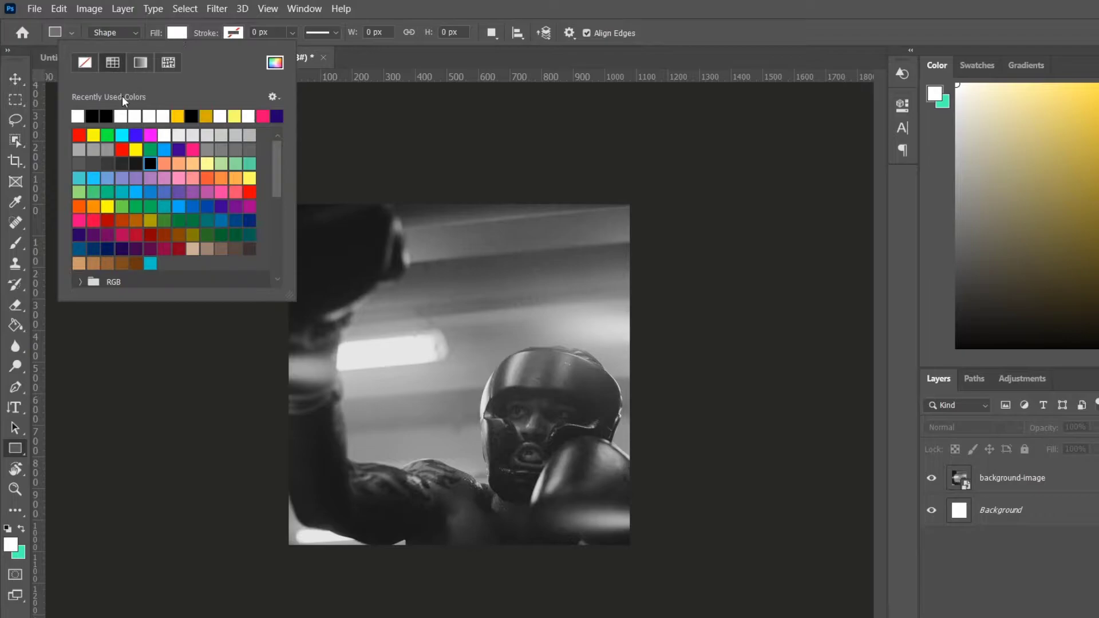
left_click(275, 63)
left_click_drag(739, 447, 591, 569)
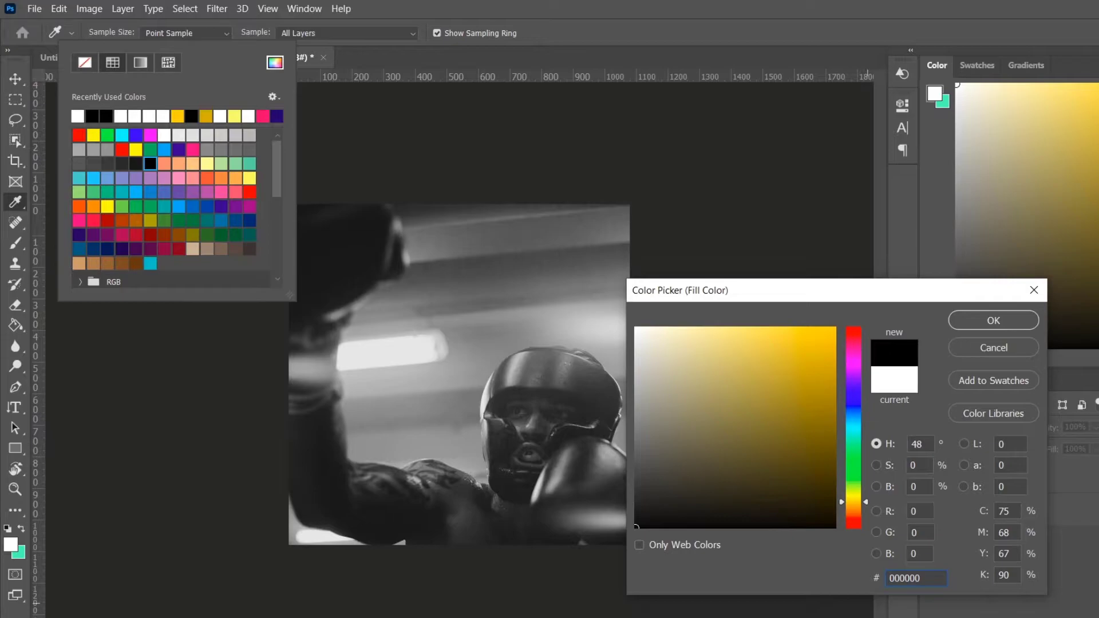
left_click_drag(893, 581, 923, 582)
left_click(938, 579)
left_click(993, 322)
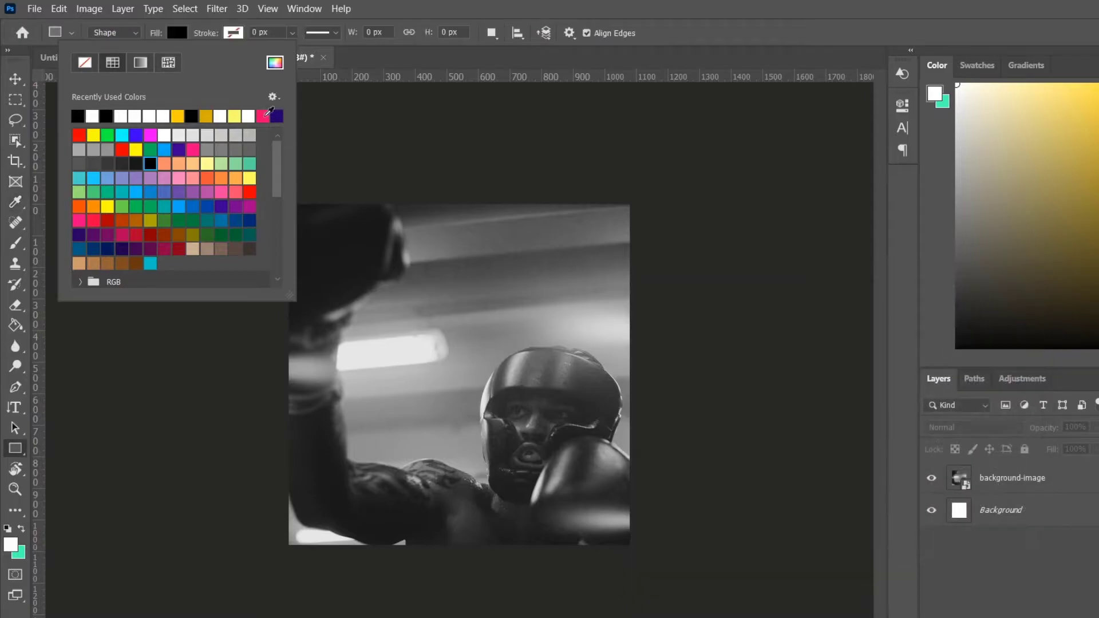
left_click(370, 113)
left_click(371, 113)
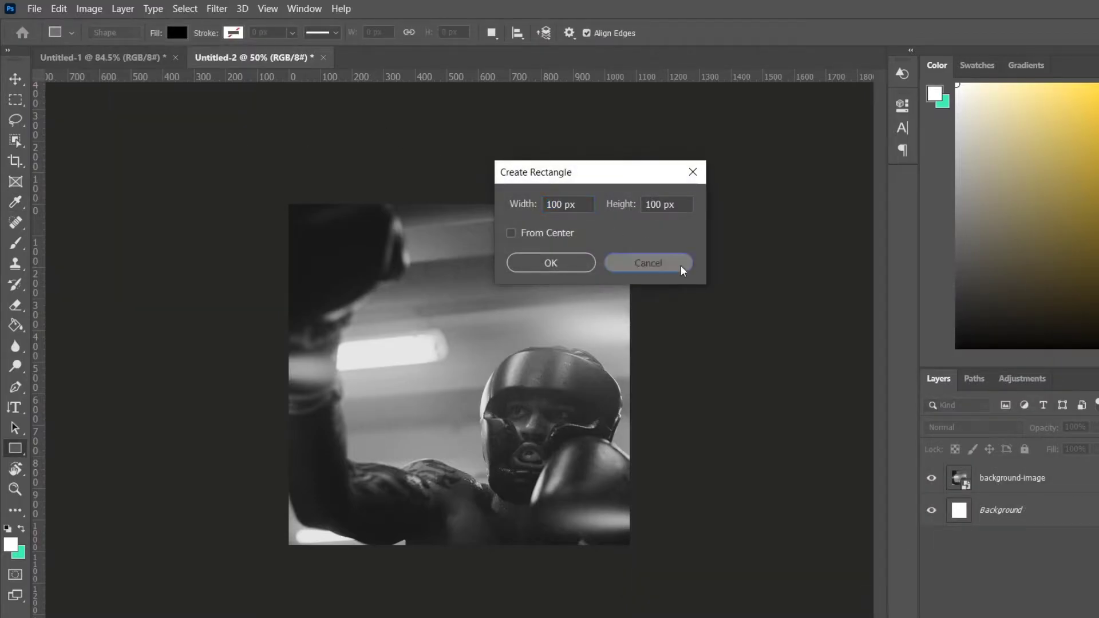
left_click(677, 263)
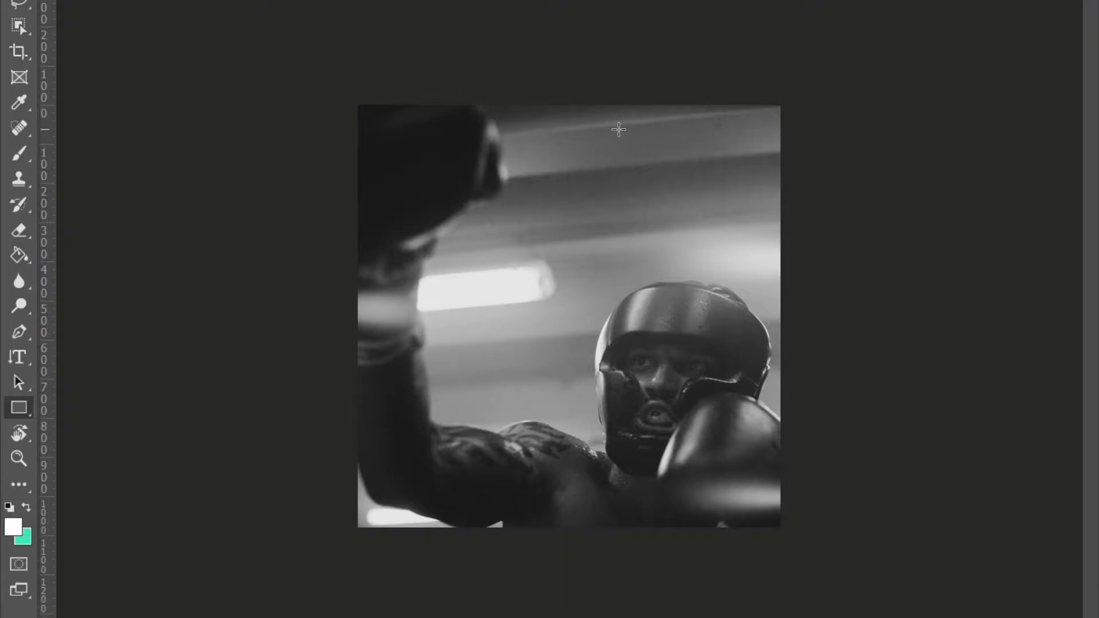
Draw a black square above the boxer's helmet near the photo's upper-right corner and shift it slightly up and left.
left_click_drag(614, 123, 768, 274)
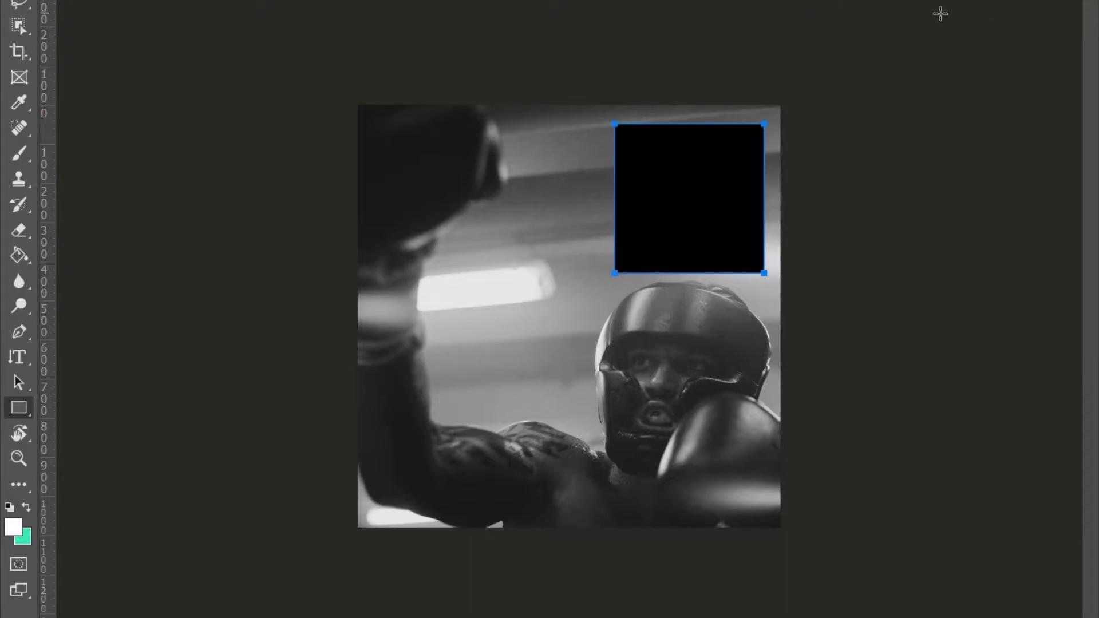
key("ctrl+plus")
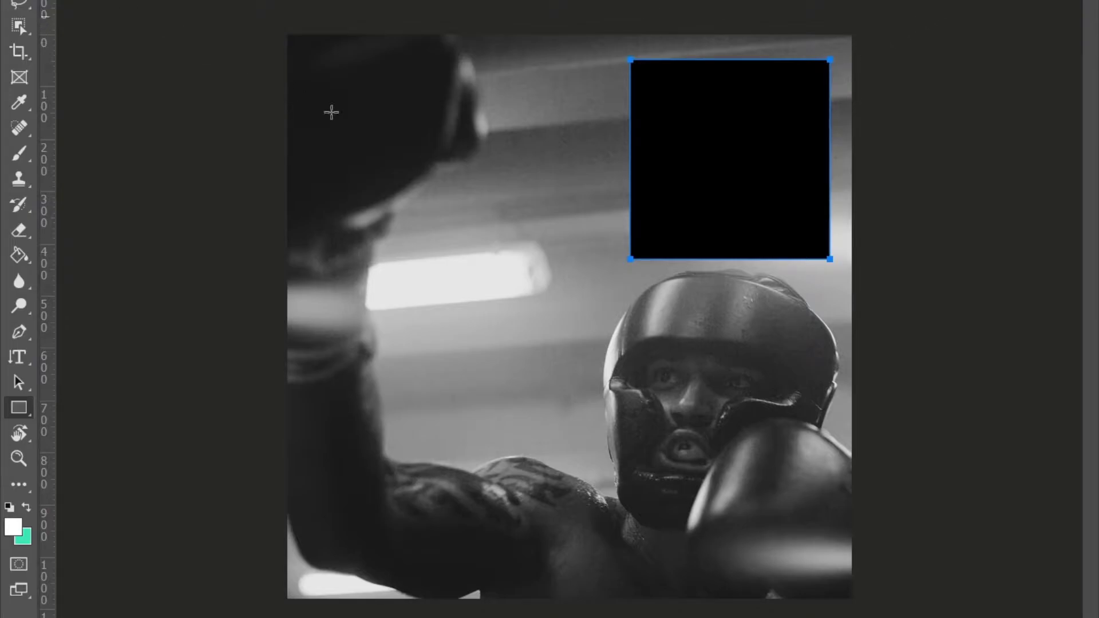
key("v")
left_click_drag(772, 155, 769, 154)
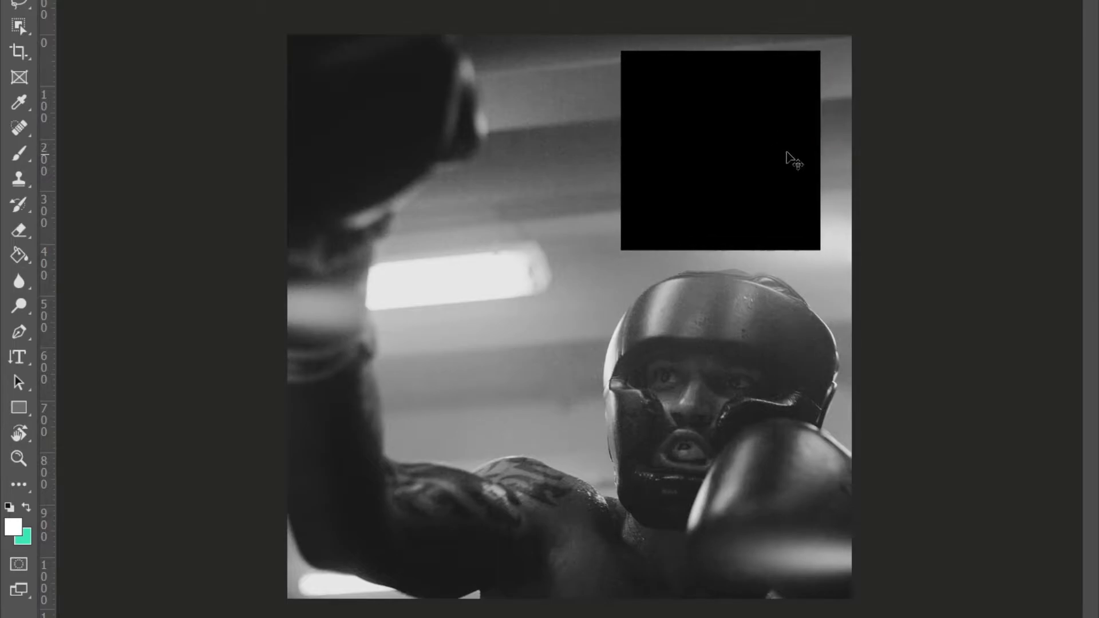
Try to enlarge the black square slightly with Free Transform from its upper-left corner and shift it towards the canvas's right edge.
key("ctrl+t")
mouse_move(620, 50)
left_mouse_down()
mouse_move(611, 35)
mouse_move(611, 45)
left_mouse_up()
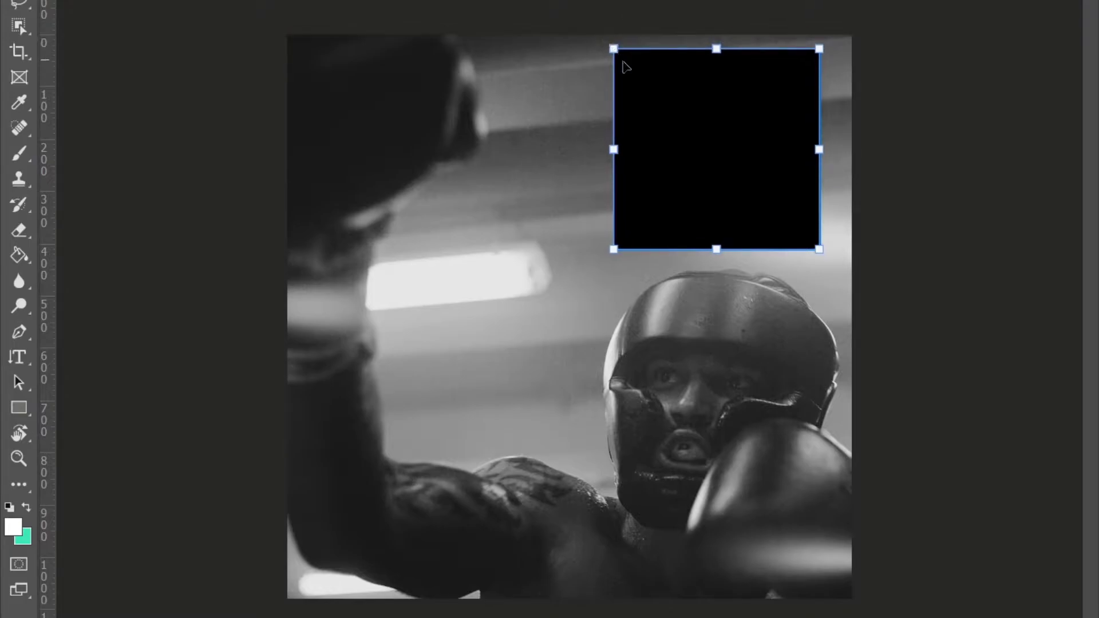
key("ctrl+z")
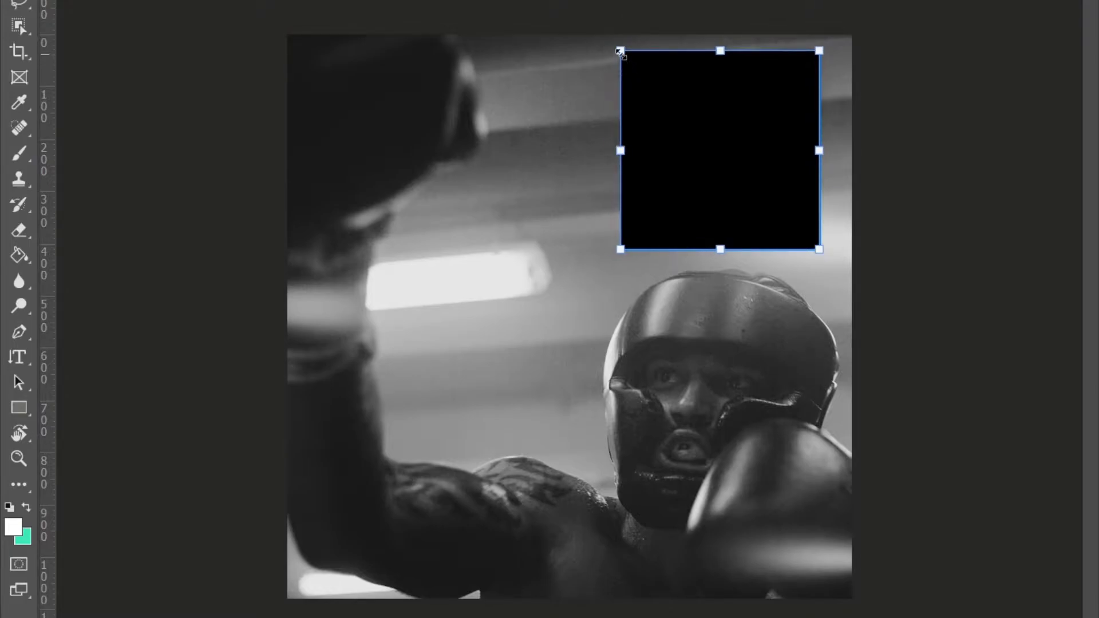
left_click_drag(620, 51, 610, 42)
mouse_move(687, 129)
left_mouse_down()
mouse_move(682, 137)
mouse_move(699, 138)
left_mouse_up()
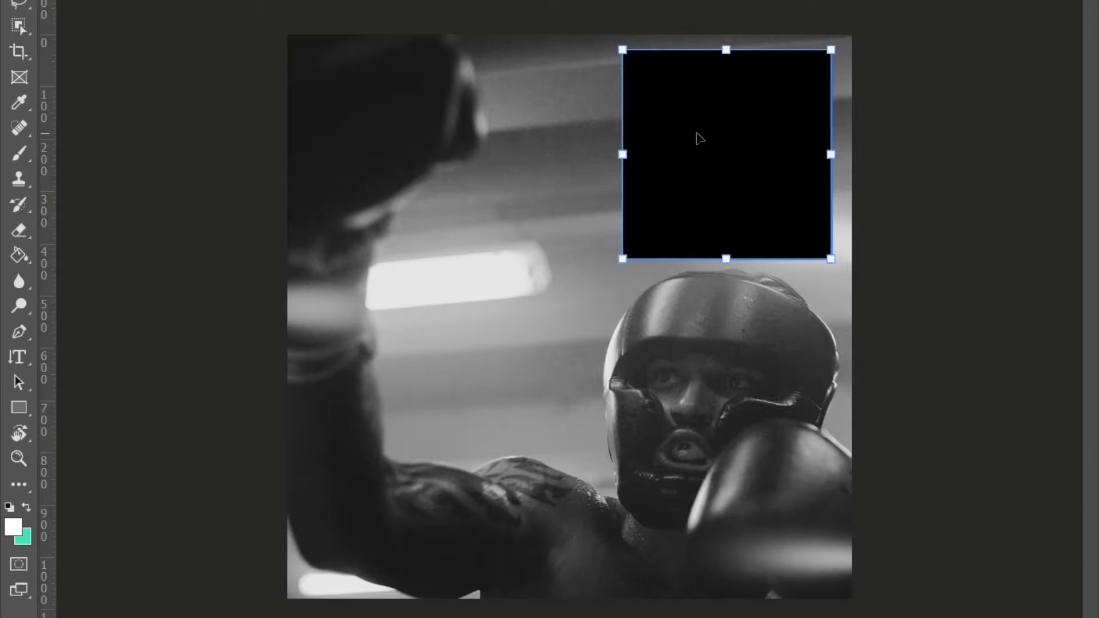
key("v")
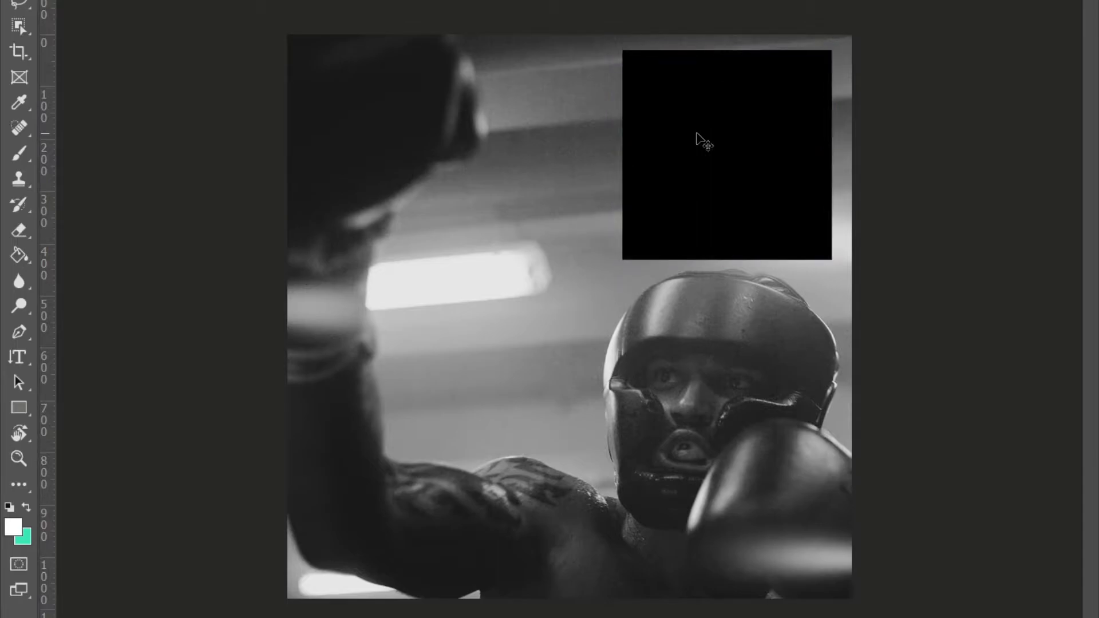
left_click(644, 57)
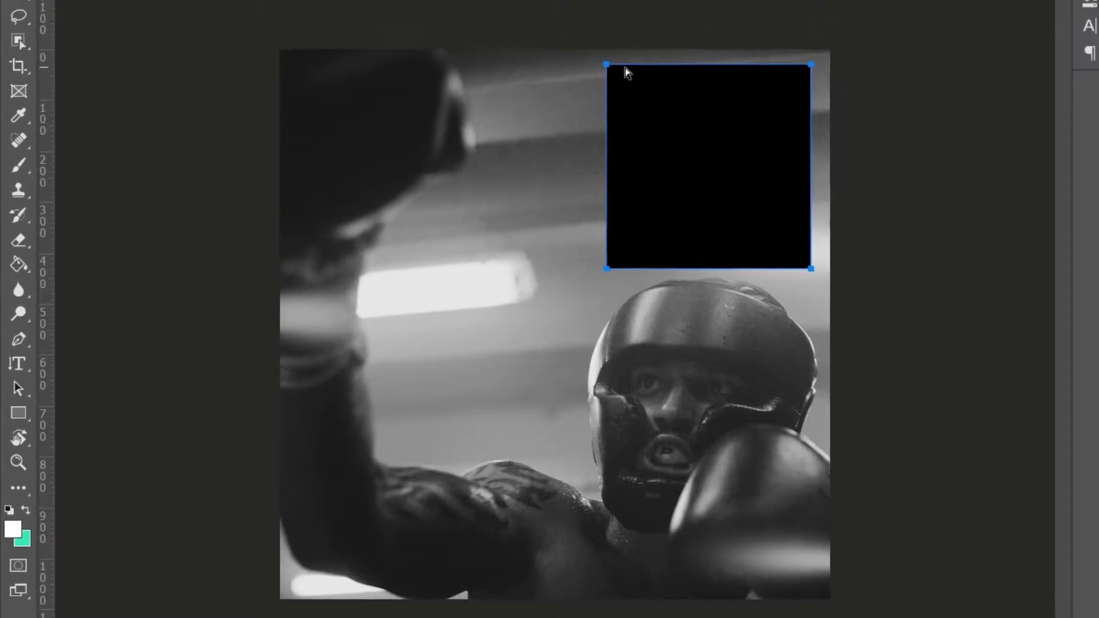
Show the grid over the new document.
key("ctrl+plus")
left_click_drag(519, 157, 411, 400)
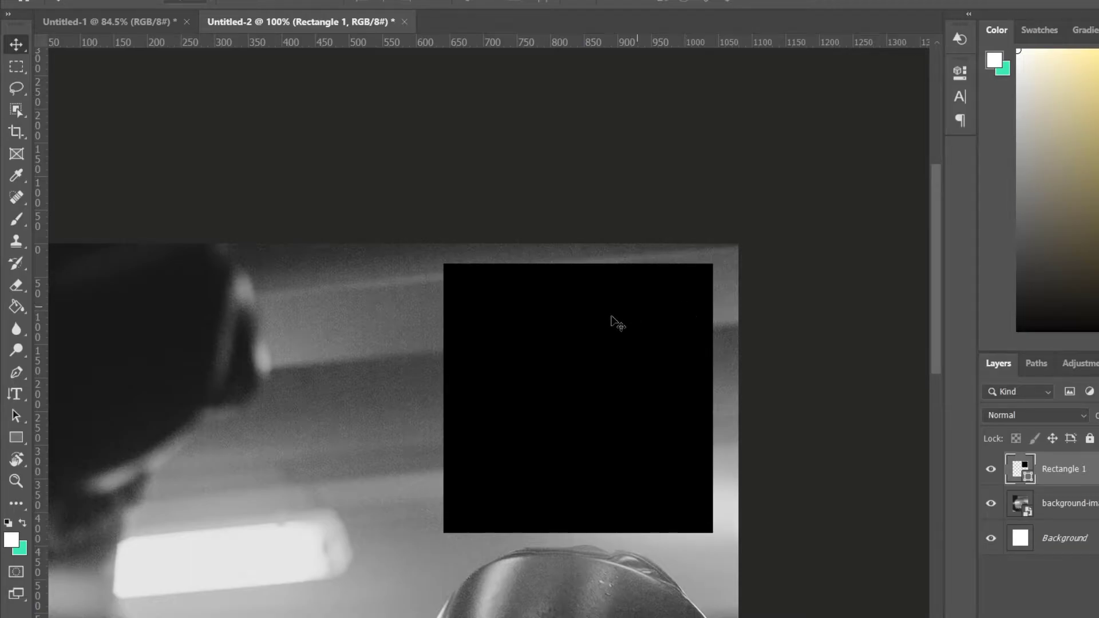
key("ctrl+minus")
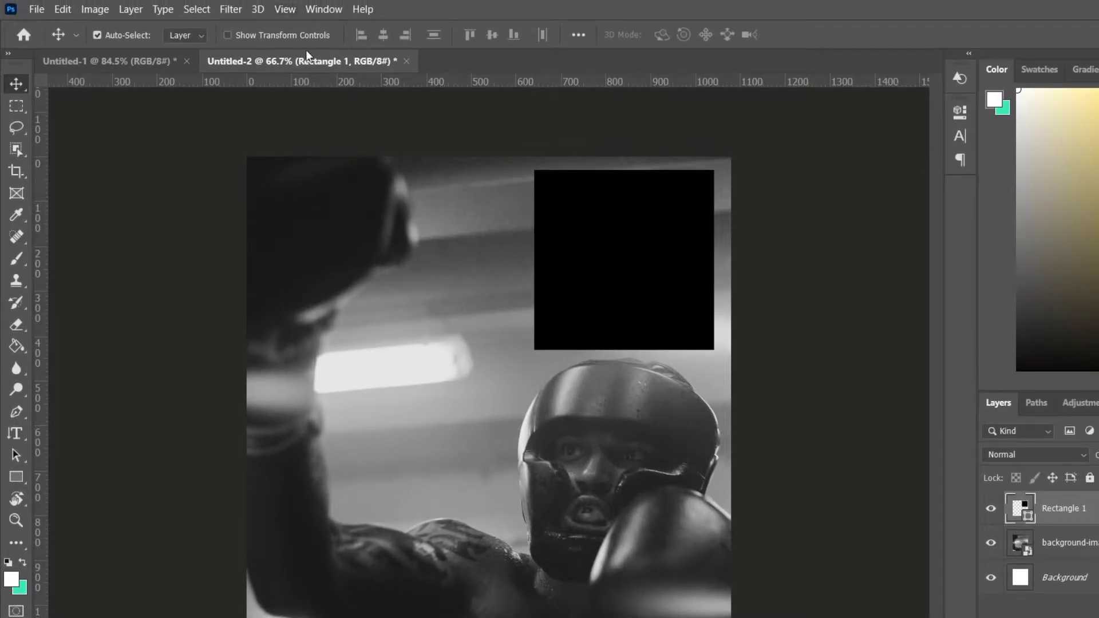
left_click(285, 10)
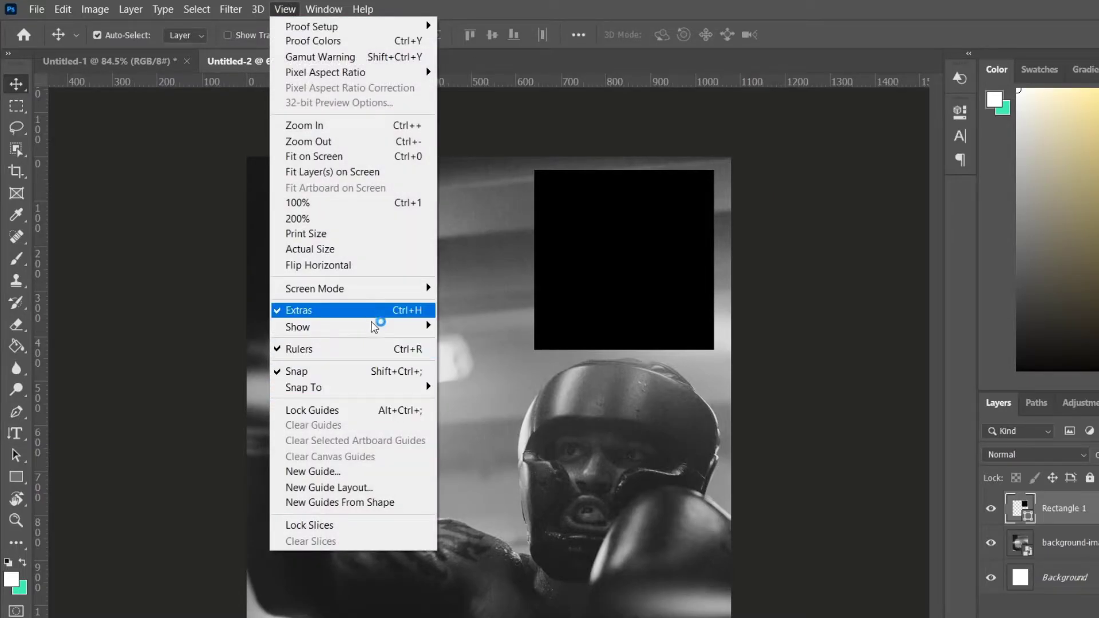
left_click(383, 367)
mouse_move(375, 333)
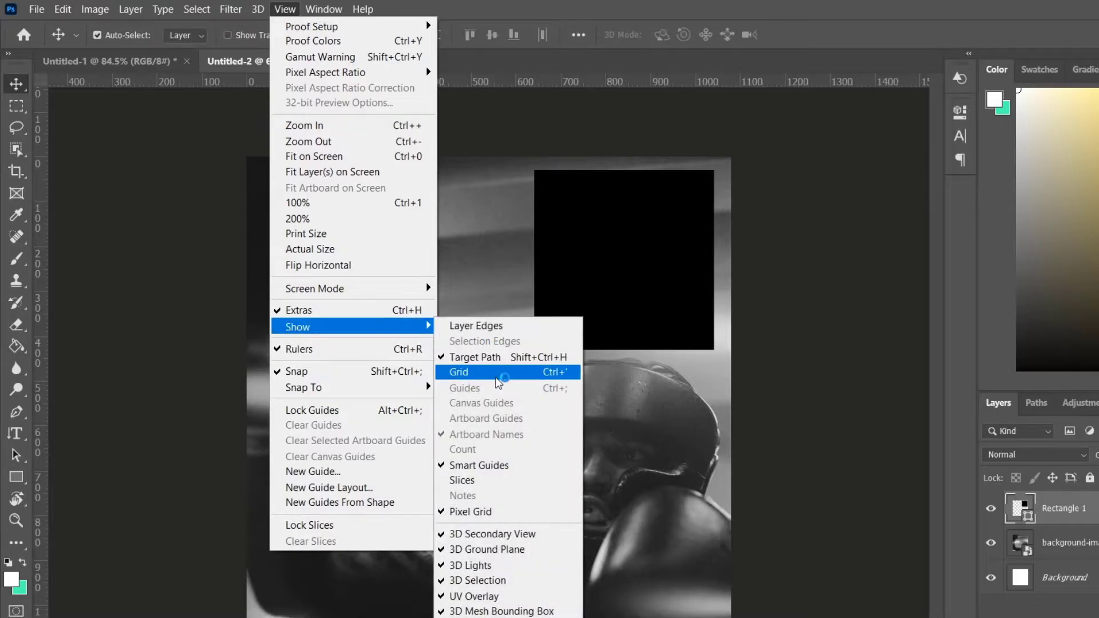
left_click(497, 379)
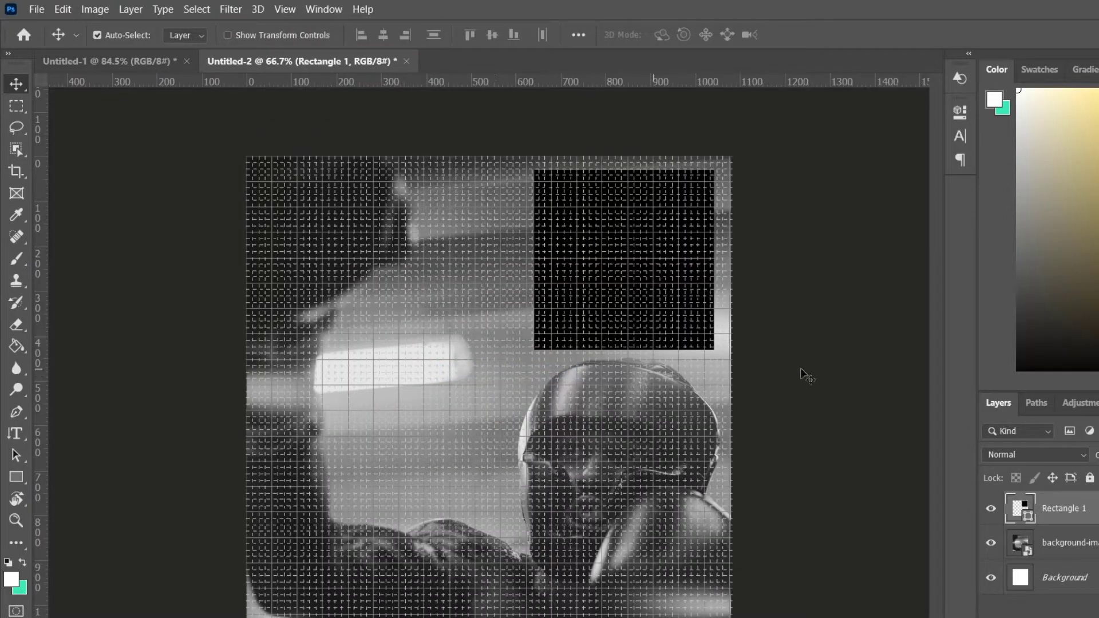
Undo the last enlargement of the black square and toggle the grid off and on again.
key("ctrl+z")
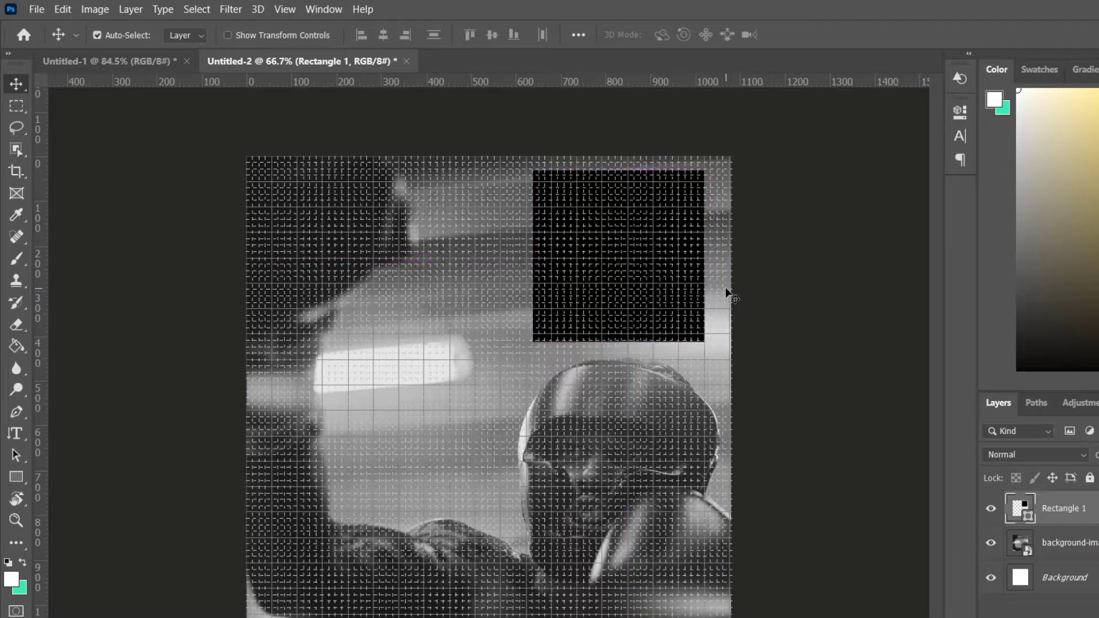
key("ctrl+apostrophe")
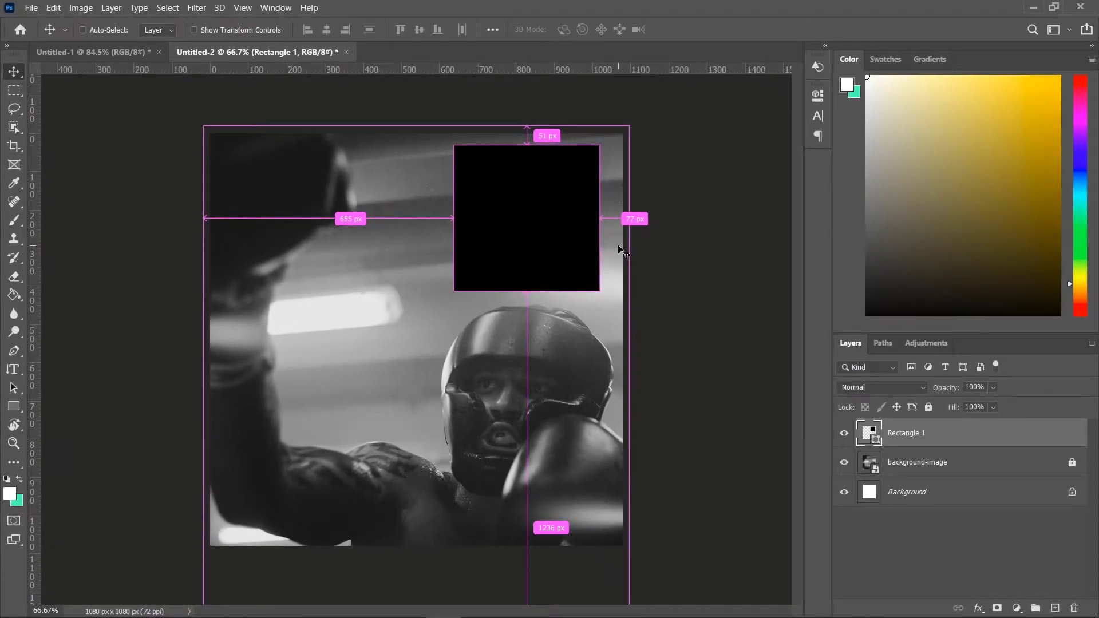
key("ctrl+apostrophe")
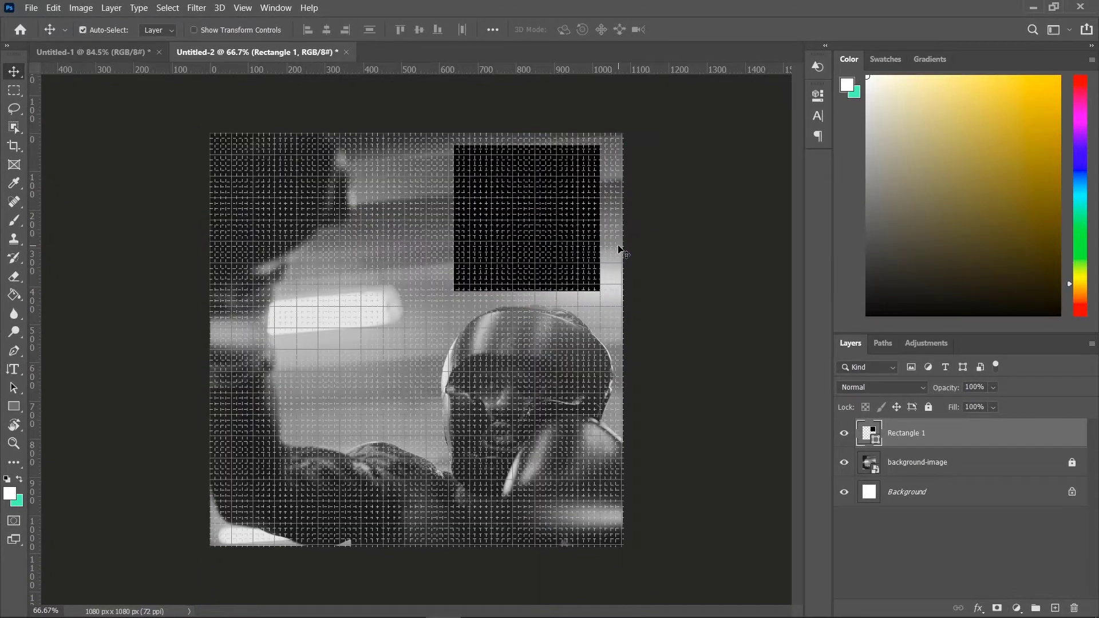
Hide the background-image layer so the grid can be read against the white background.
key("ctrl")
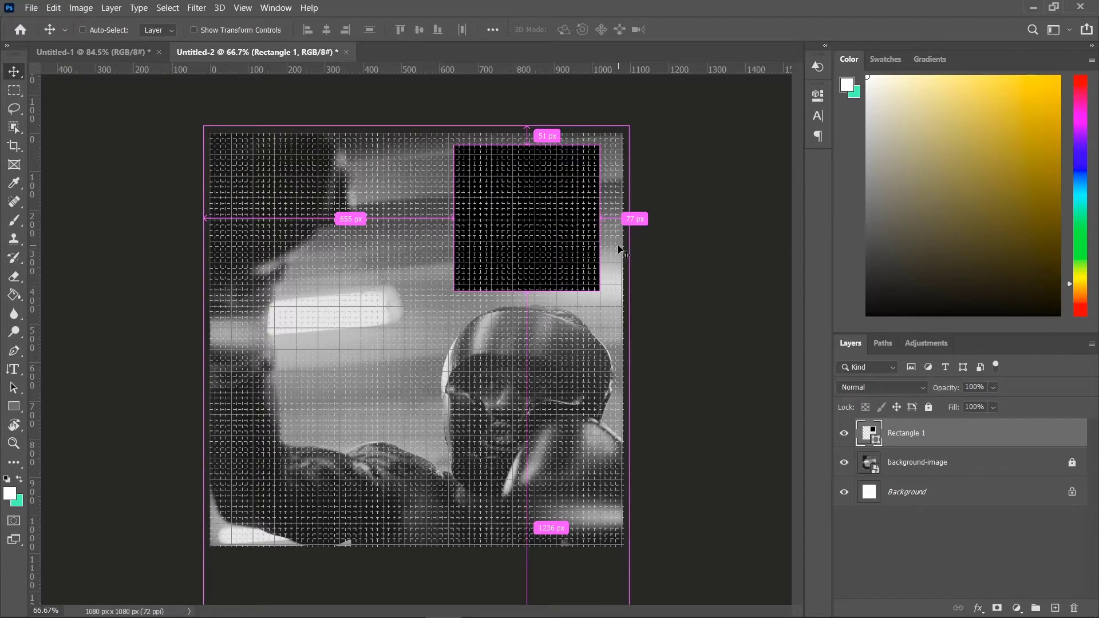
key("ctrl+1")
left_click_drag(697, 242, 658, 368)
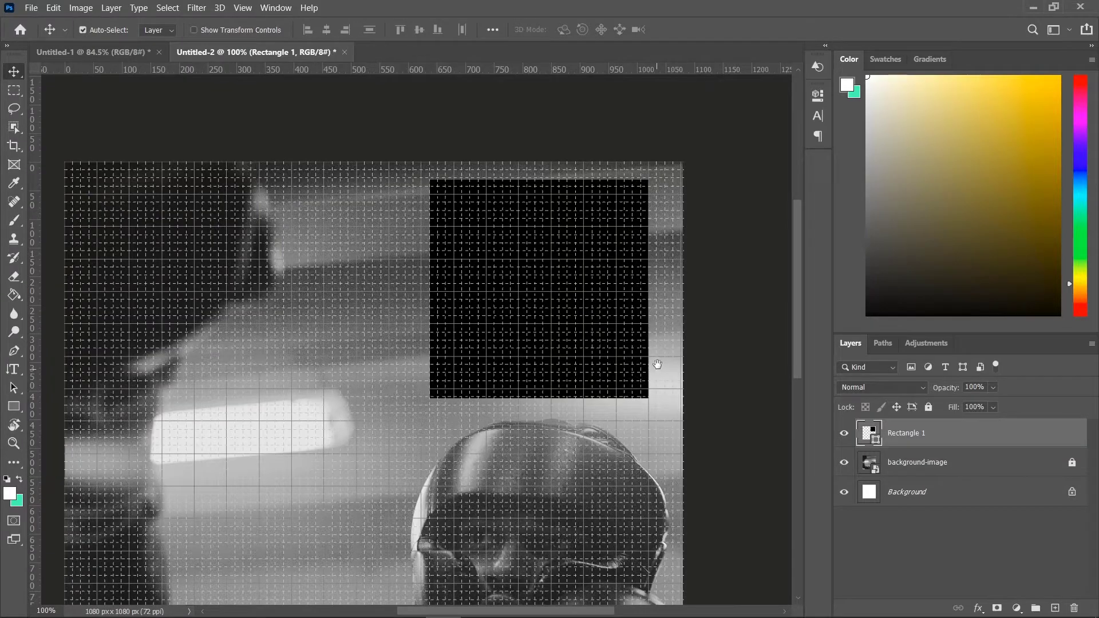
left_click(844, 467)
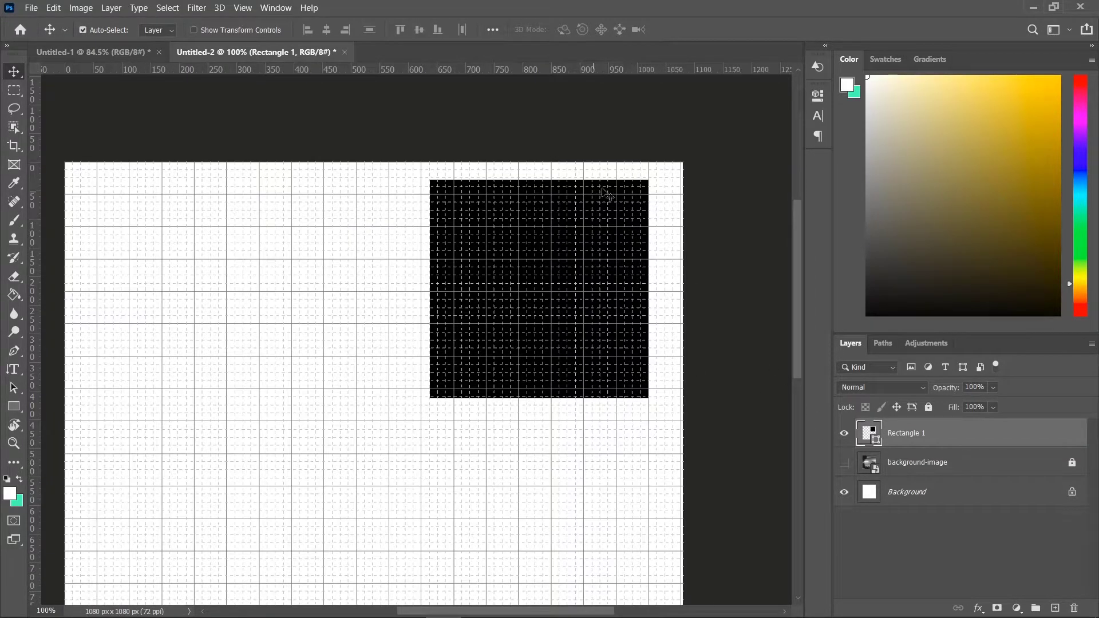
Move the black square along the grid until its upper edge sits three grid subdivisions below the canvas's upper edge.
left_click_drag(608, 189, 596, 257)
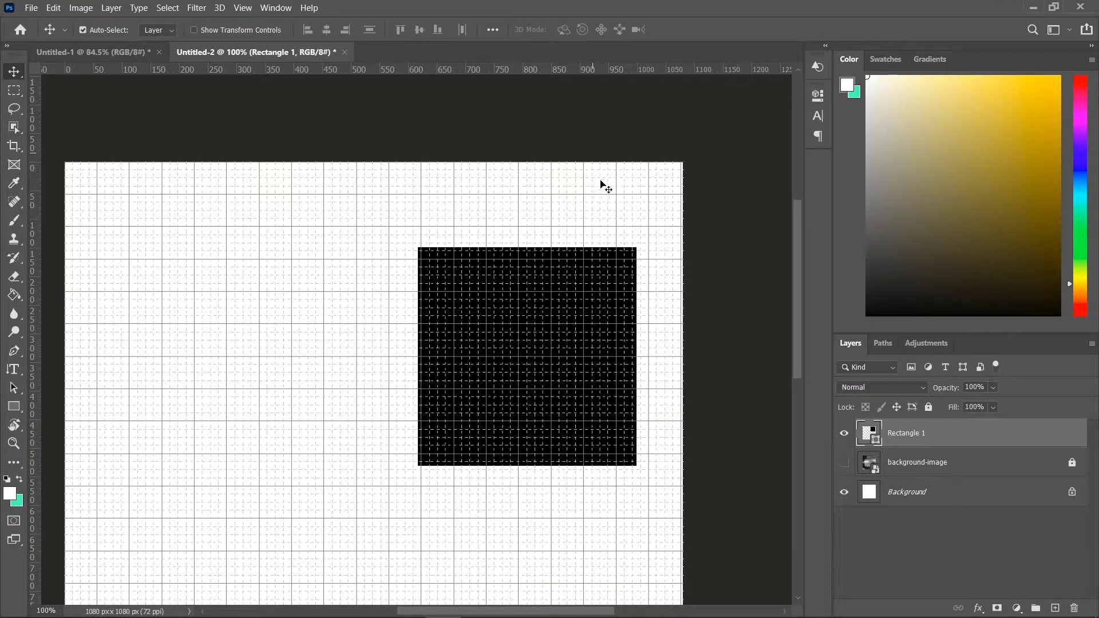
key("ctrl")
key("ctrl+plus")
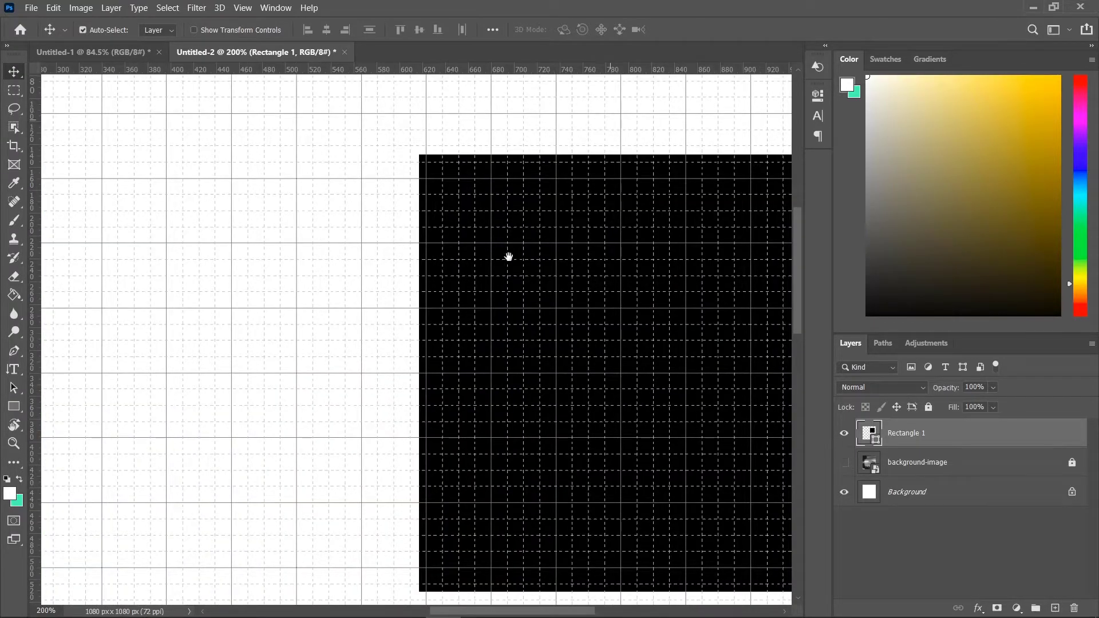
left_click_drag(471, 277, 400, 307)
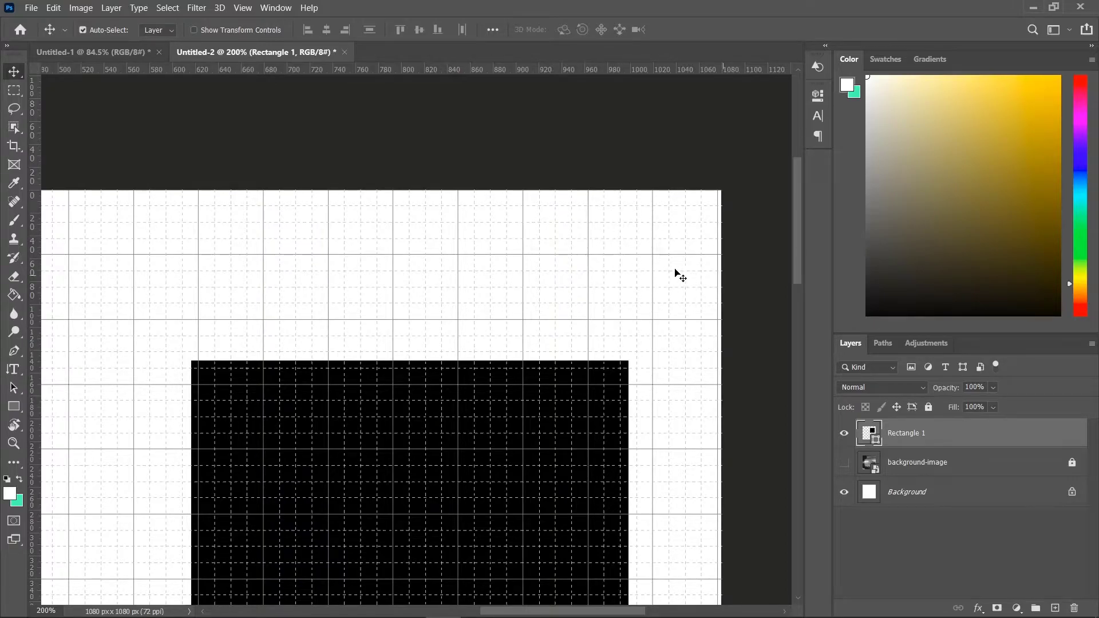
left_click_drag(608, 322, 580, 347)
left_click_drag(616, 287, 647, 291)
left_click_drag(638, 280, 666, 291)
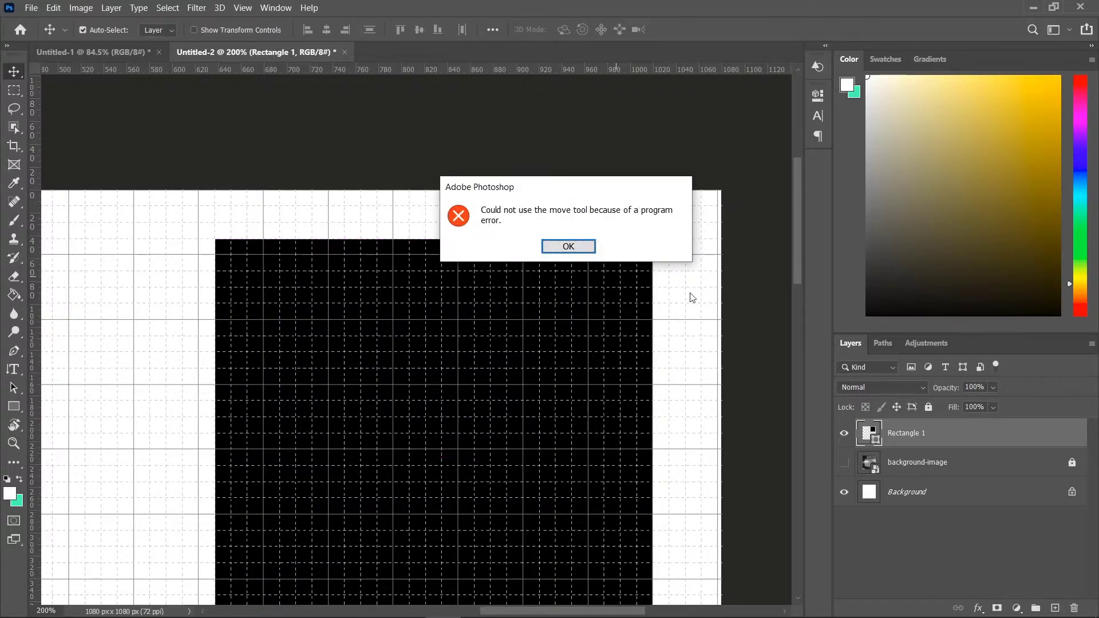
left_click(584, 252)
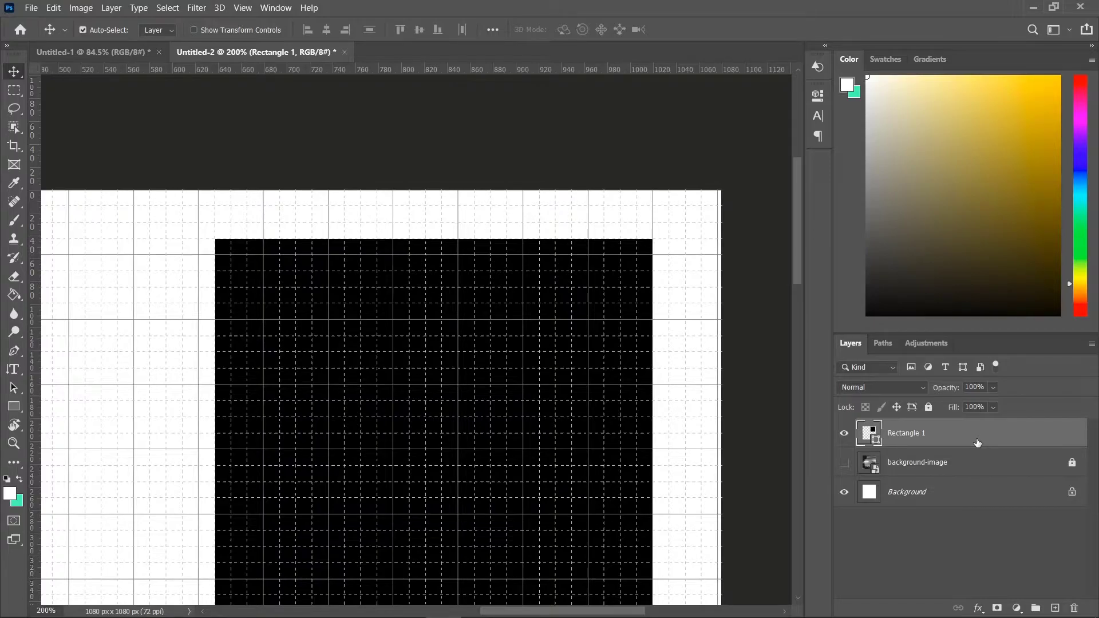
Nudge the black square right until its right edge is three grid subdivisions from the canvas's right edge.
key("Right")
key("Right")
key("Right")
key("Right")
key("Right")
key("Right")
key("Right")
key("Right")
key("Right")
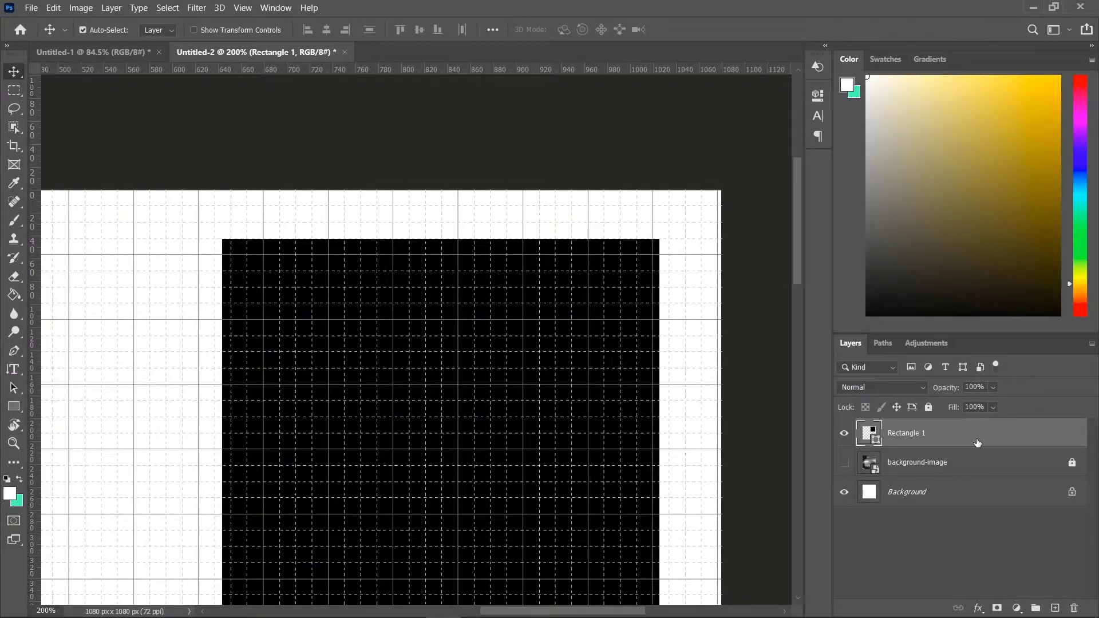
key("Right")
key("Right")
key("Right")
key("Right")
key("Right")
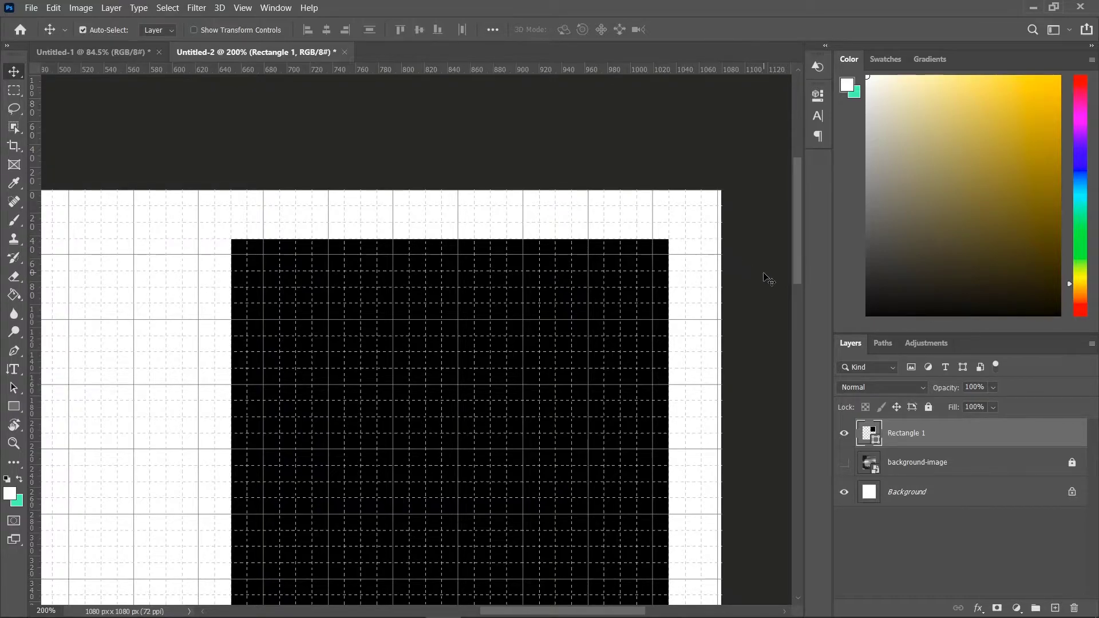
key("Right")
key("Right")
key("Right")
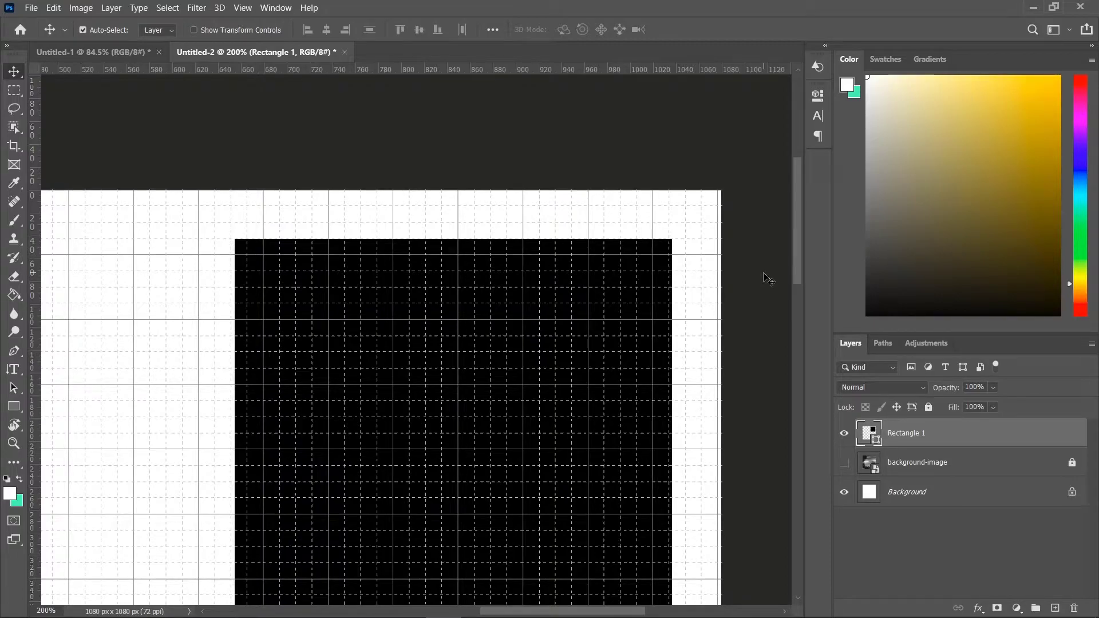
Fit the canvas in view, hide the grid and show the background-image layer again.
key("ctrl+0")
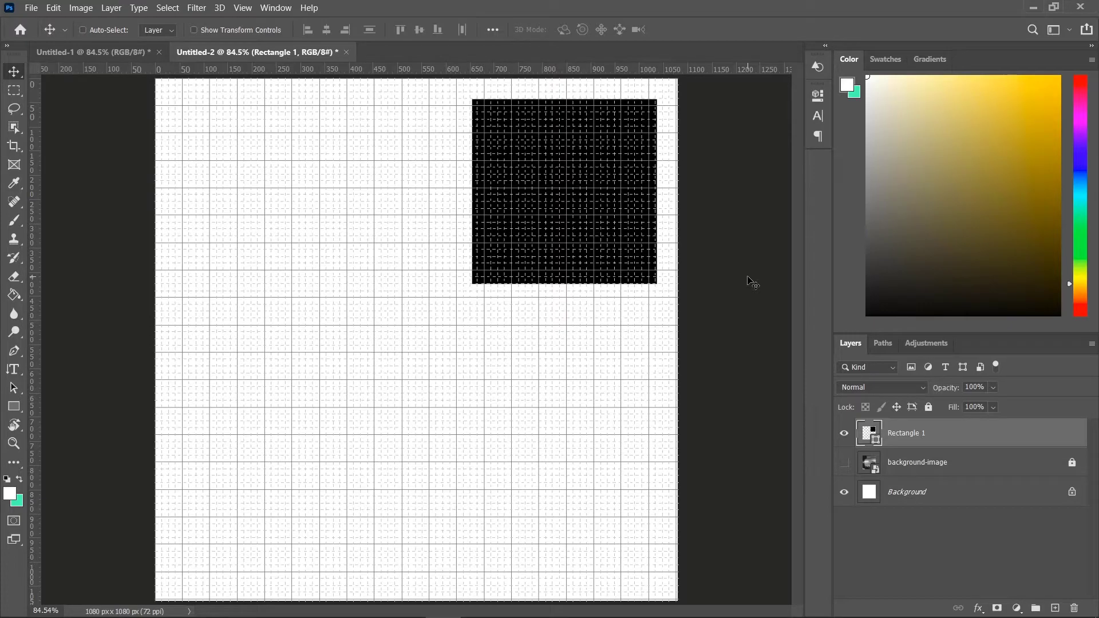
key("ctrl+apostrophe")
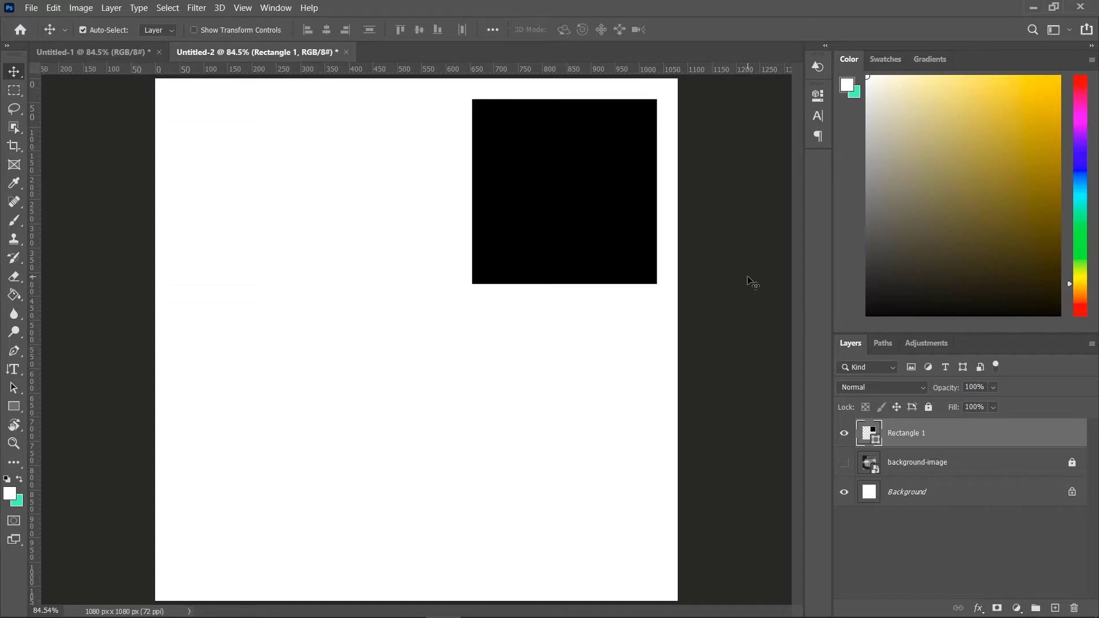
left_click(844, 462)
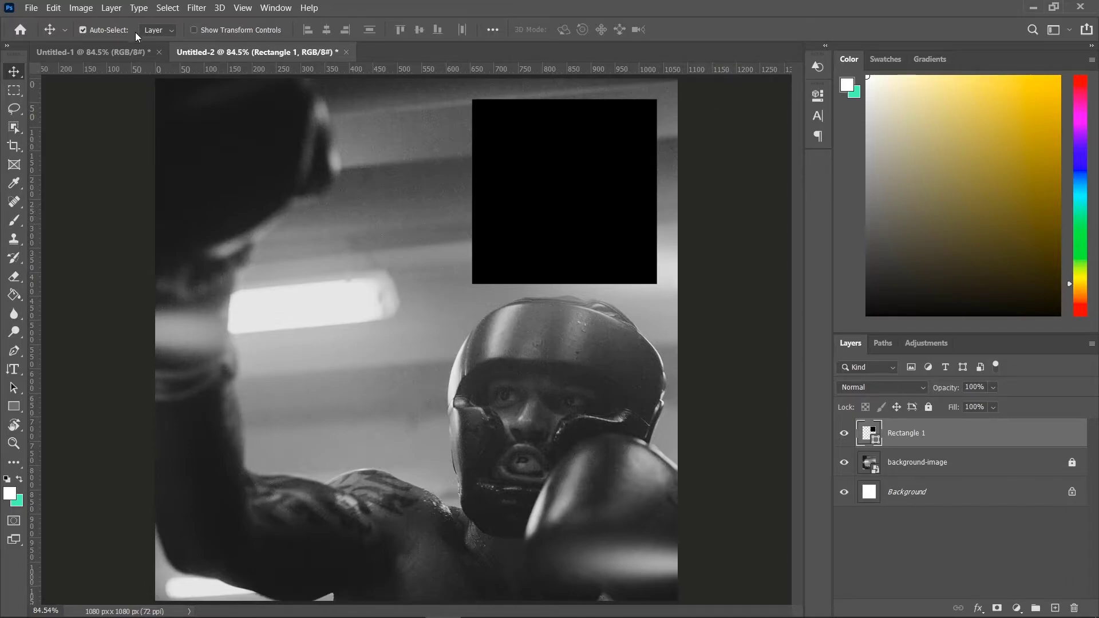
Check the text box on the reference poster and rename the new document's rectangle layer as Square Box.
left_click(64, 51)
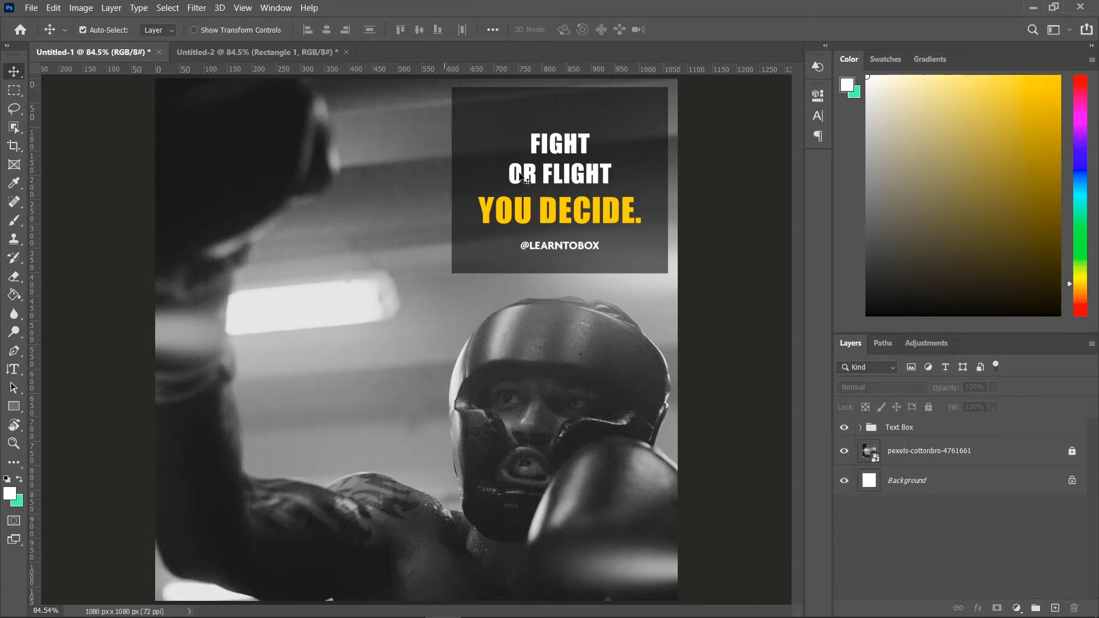
left_click(246, 52)
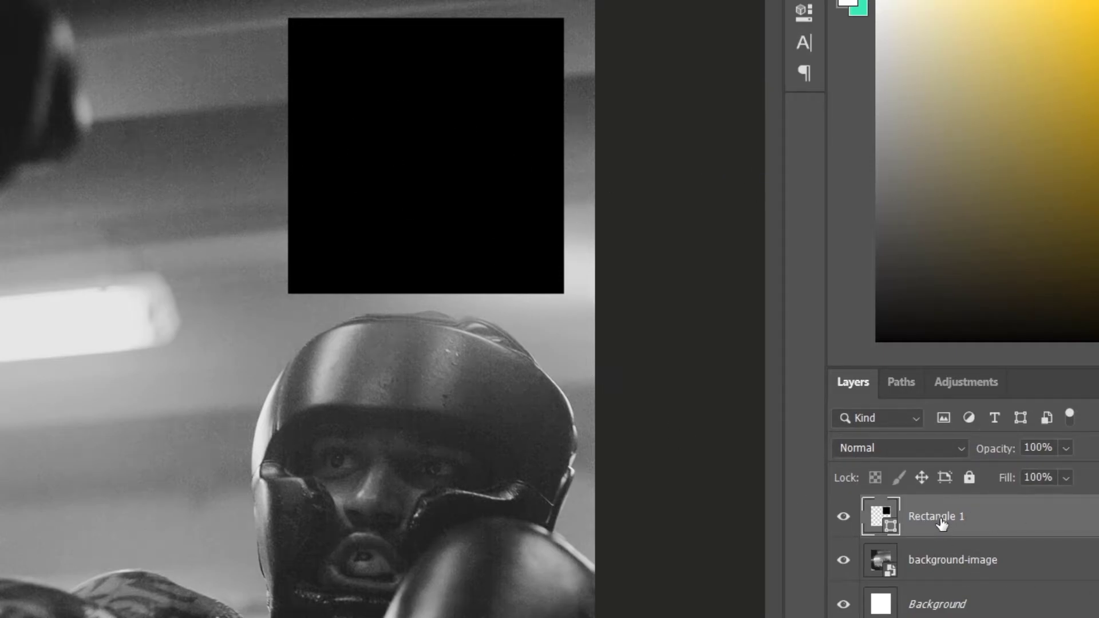
double_click(920, 518)
type("Sq")
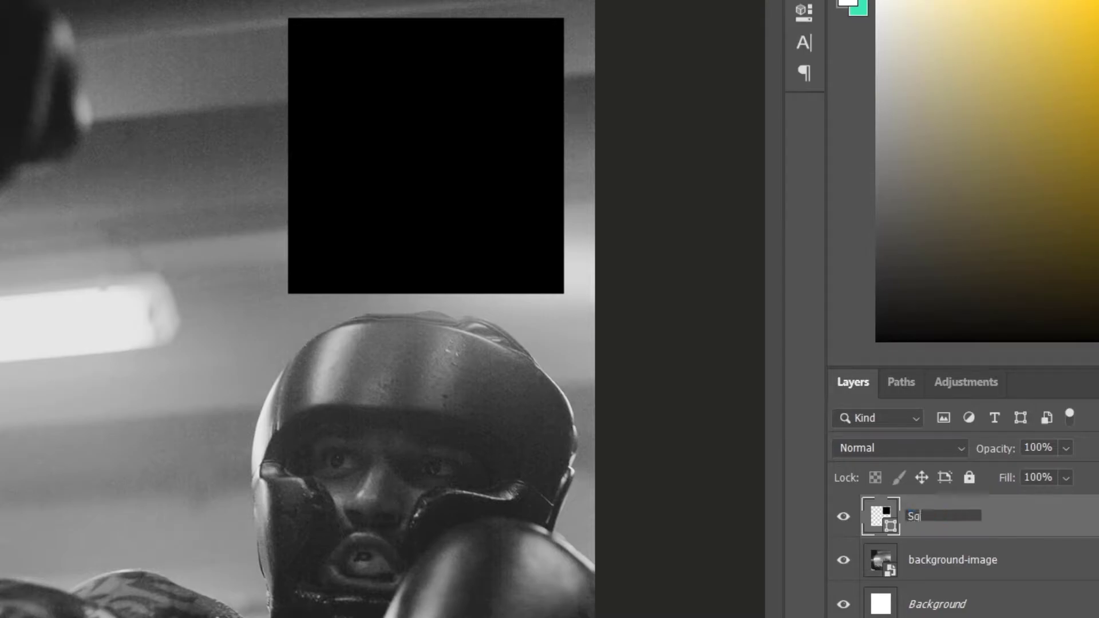
type("uare Box")
key("Return")
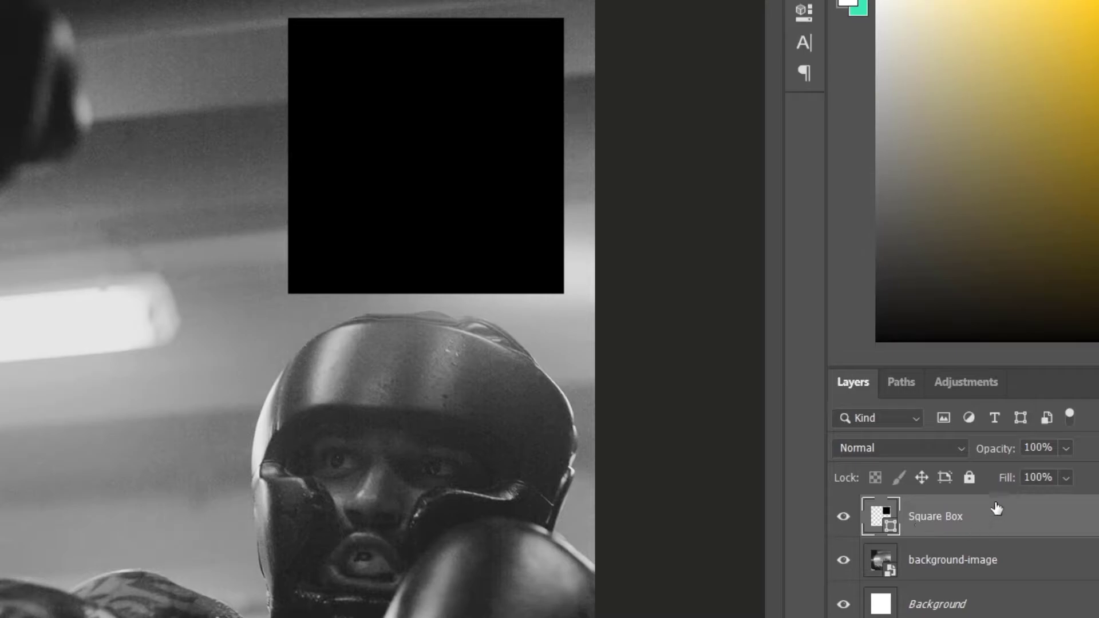
Set the Square Box layer's opacity to 55% and compare it with the text box on the reference poster.
left_click(1066, 477)
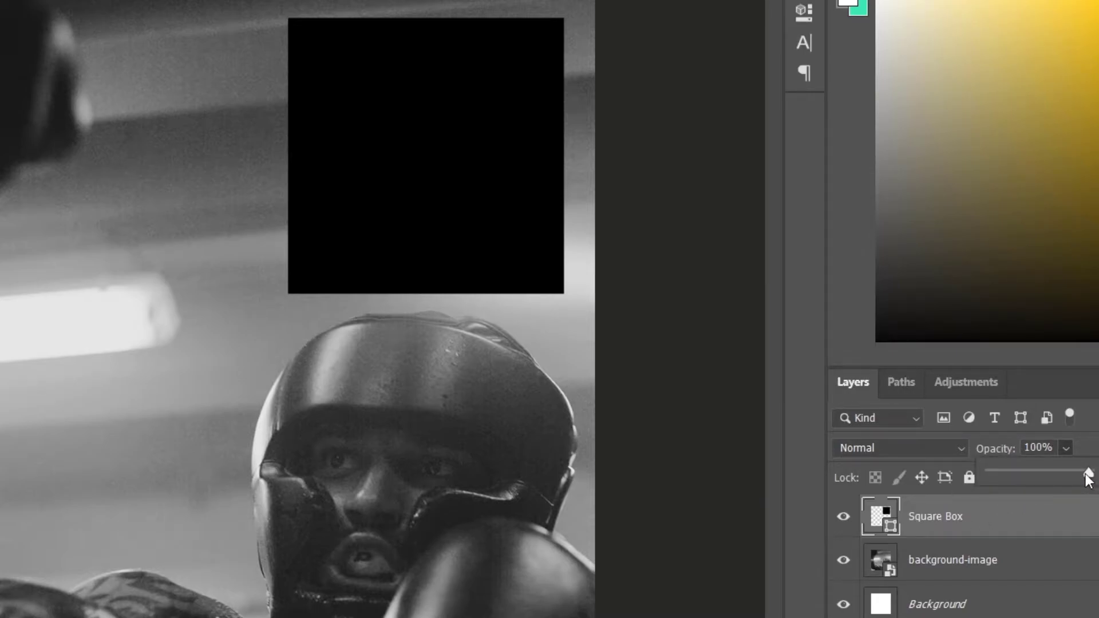
left_click(1066, 447)
left_click_drag(1090, 476, 1046, 487)
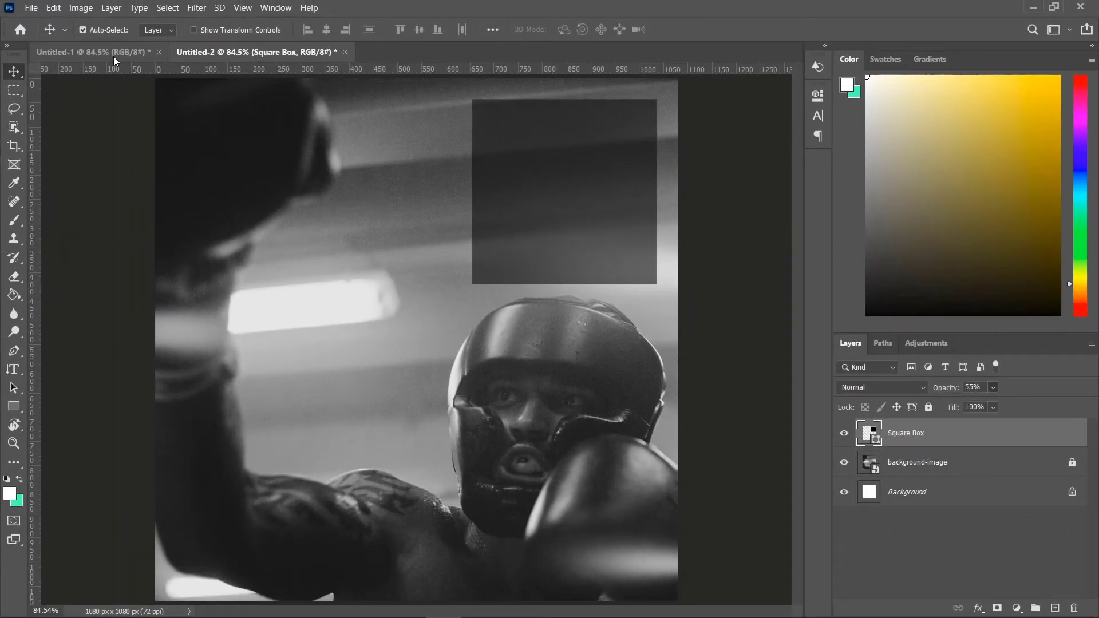
key("ctrl+Tab")
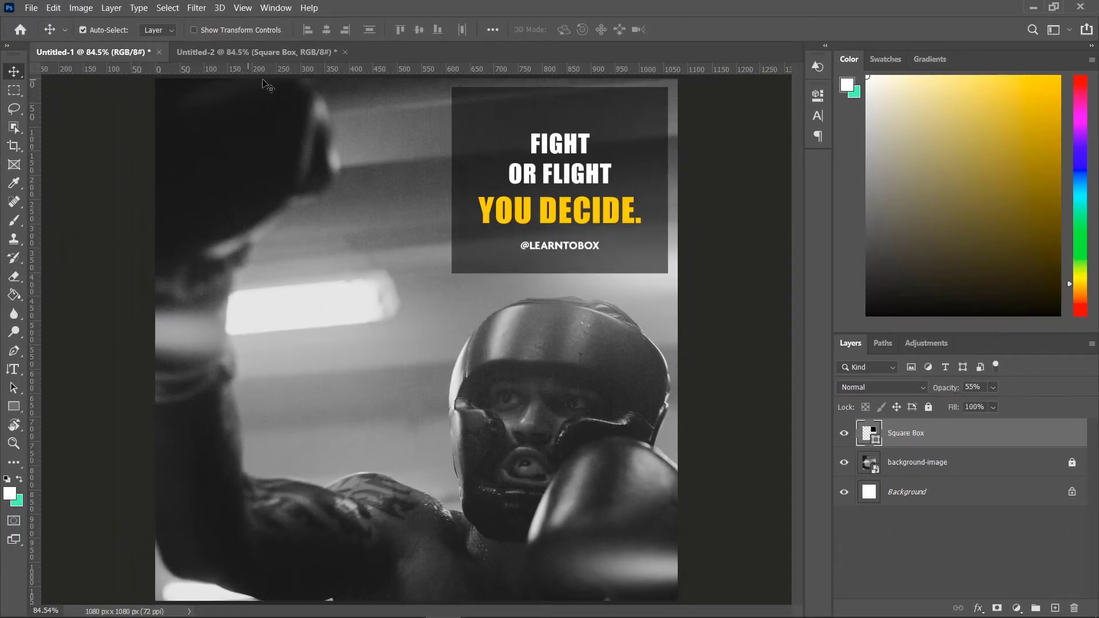
left_click(243, 52)
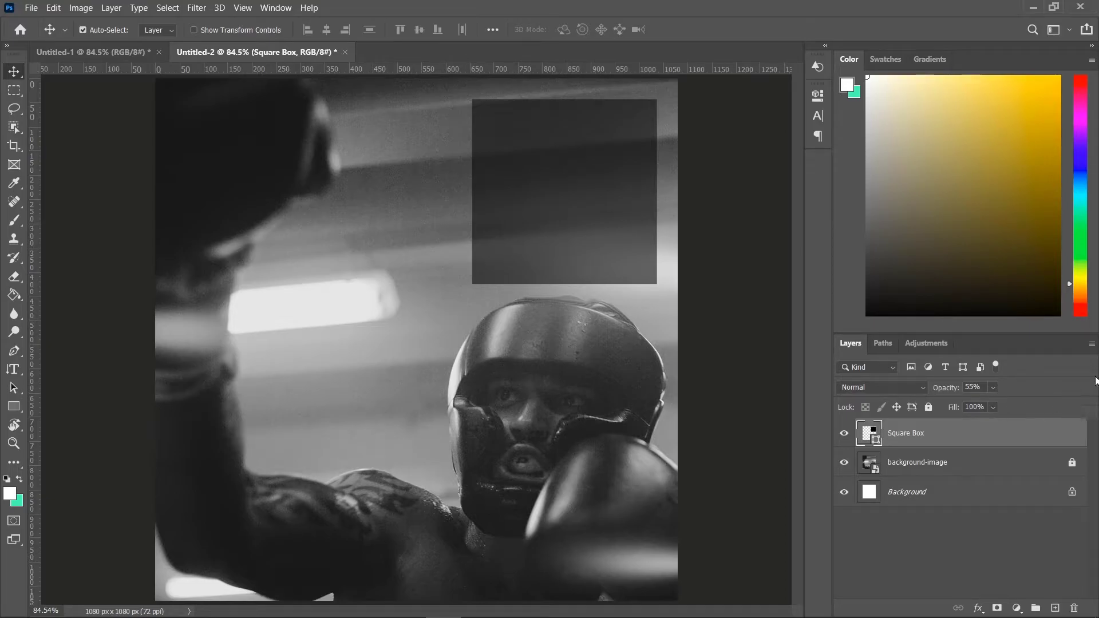
With no layer selected, draw a horizontal paragraph text box inside the upper part of the dark square.
left_click(920, 546)
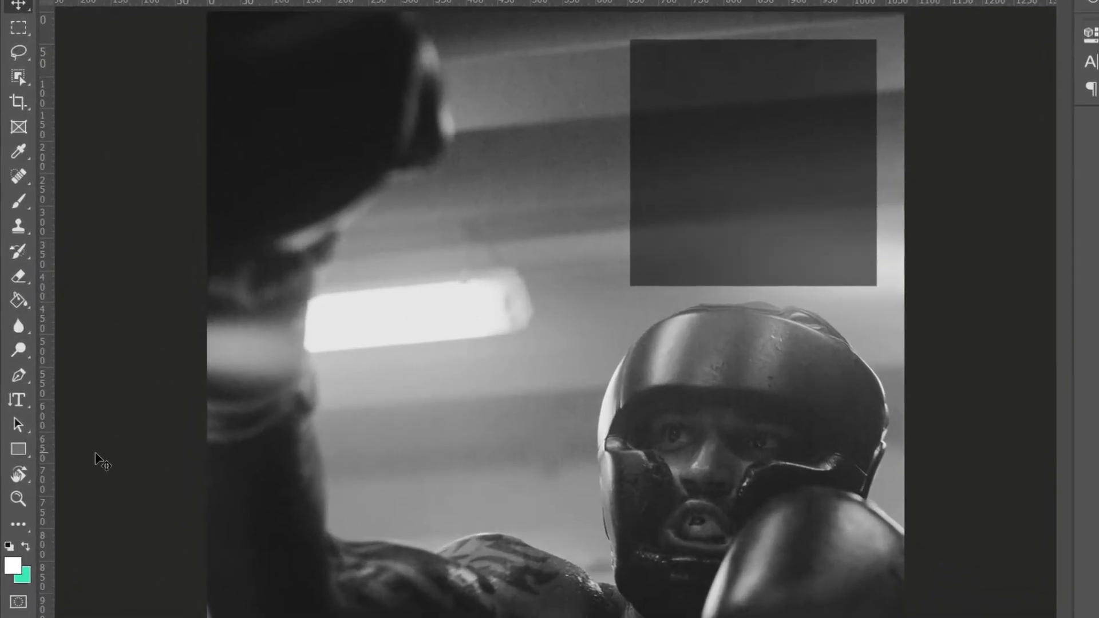
left_click(17, 395)
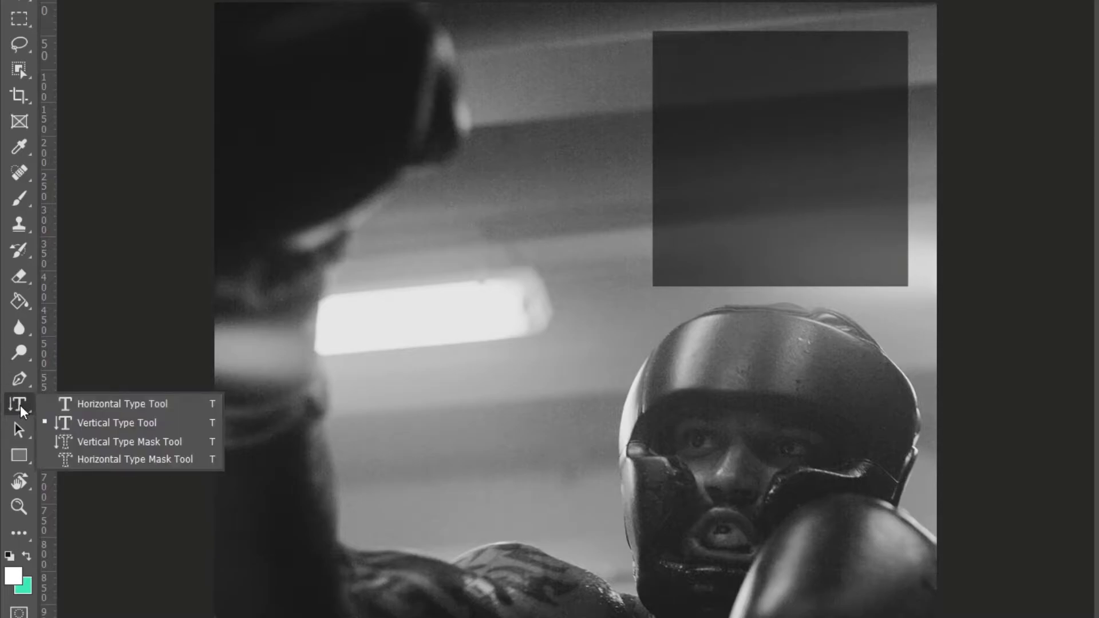
left_click(87, 409)
left_click_drag(673, 52, 884, 186)
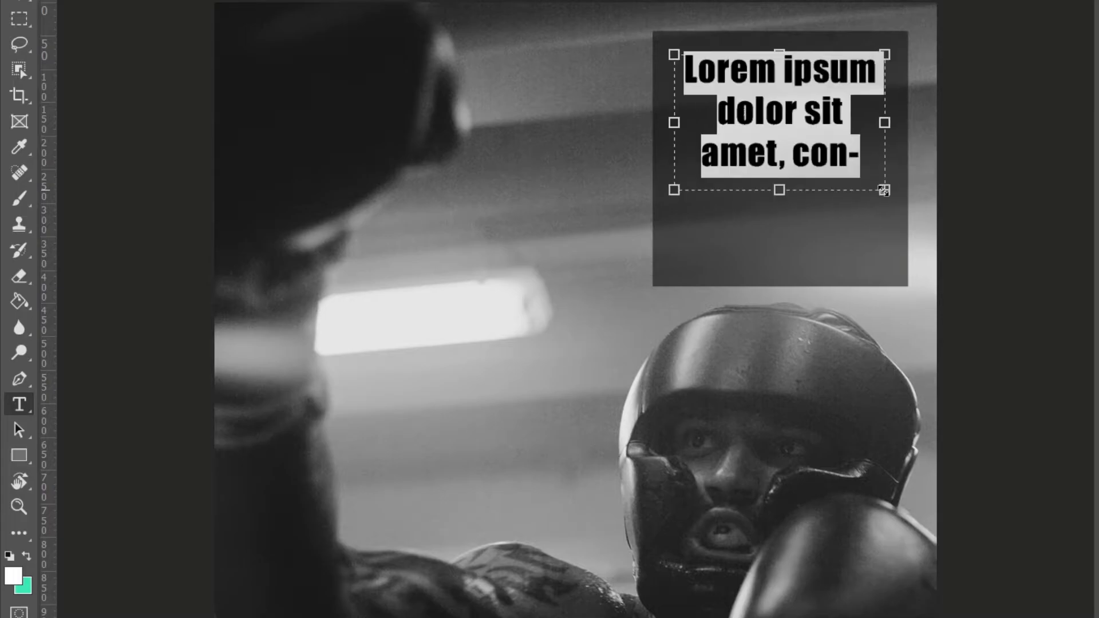
Replace the placeholder text with FIGHT on the first line and OR FLIGHT on the second, in capitals.
key("BackSpace")
type("Figh")
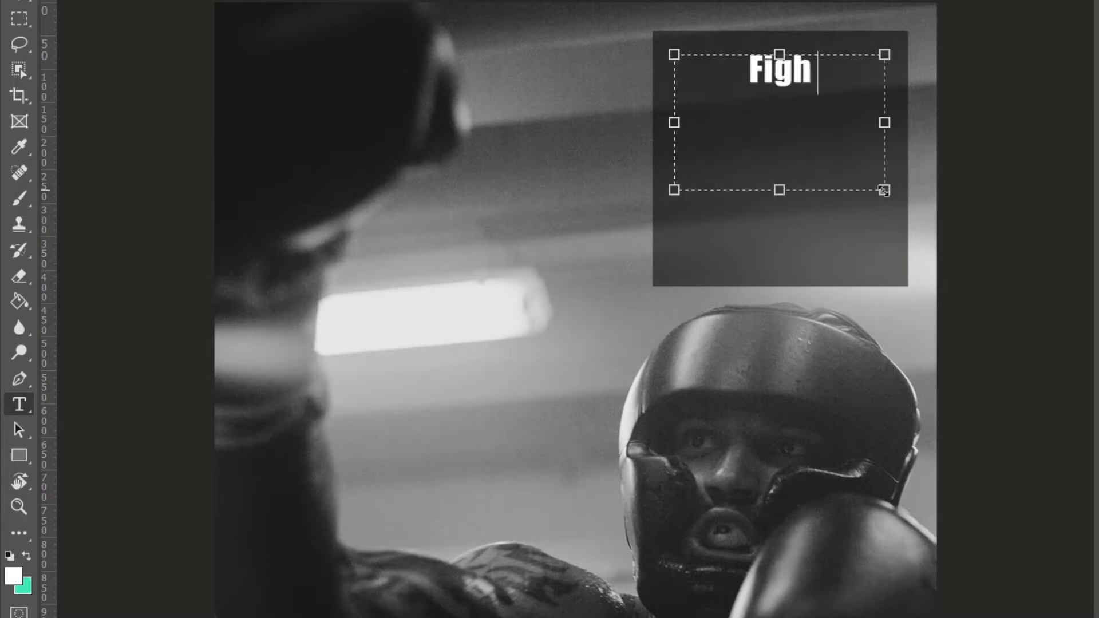
key("BackSpace")
key("BackSpace")
key("Caps_Lock")
key("BackSpace")
type("iG")
key("BackSpace")
key("BackSpace")
type("IGHT")
key("Return")
type("OR FLIGHT")
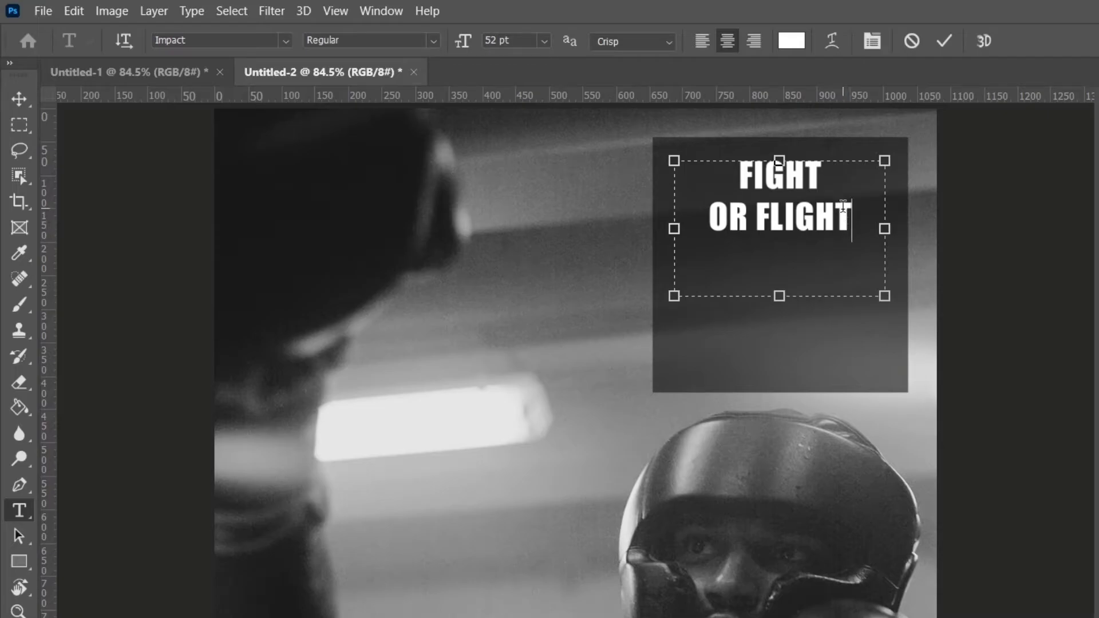
Look through the font list, try a 55 pt size without selecting the text, and test it with an extra T.
left_click(288, 42)
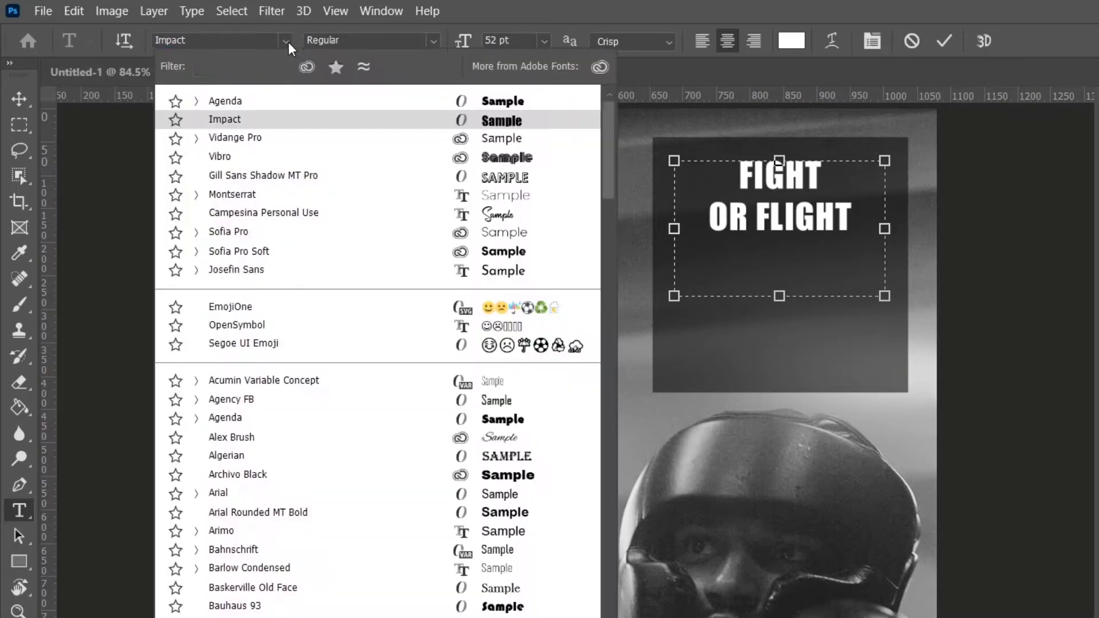
left_click(451, 21)
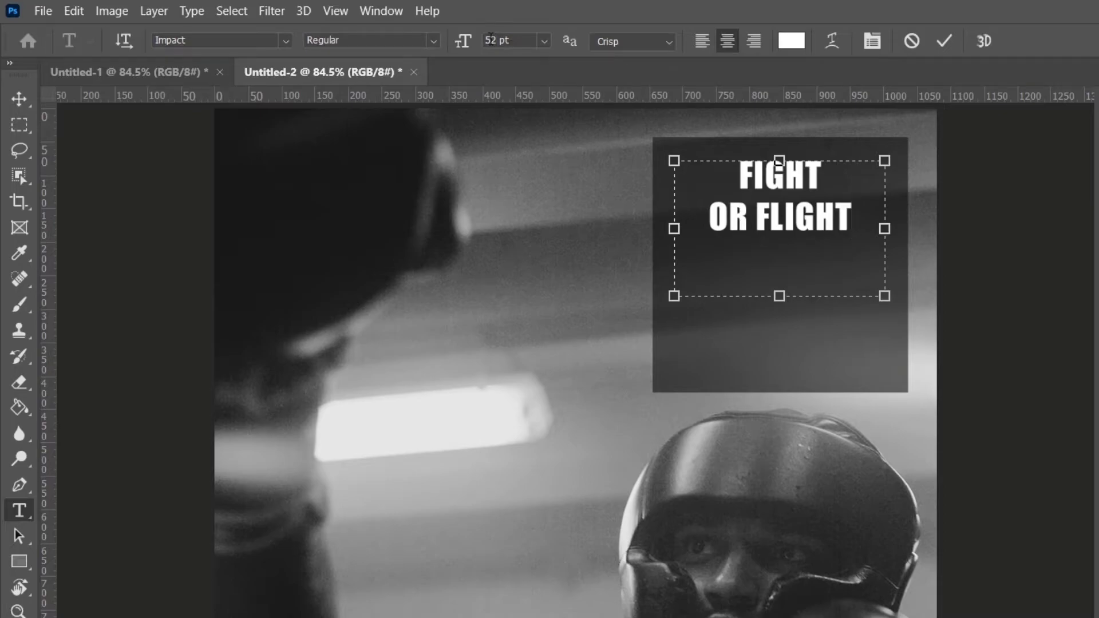
left_click(464, 44)
left_click_drag(465, 45, 465, 45)
left_click_drag(466, 49, 463, 45)
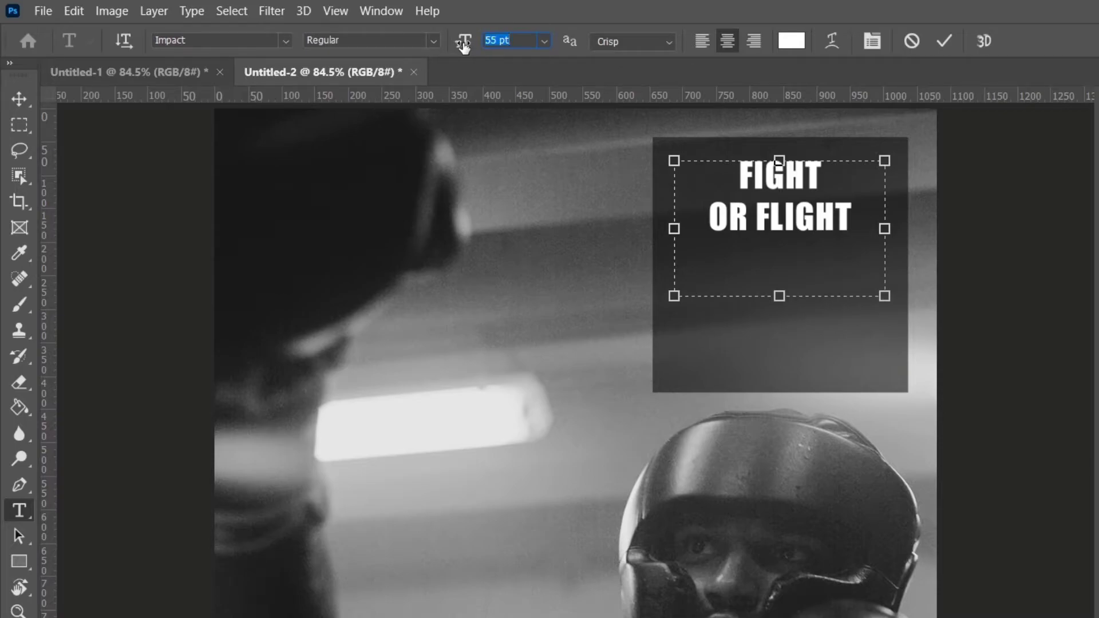
key("Return")
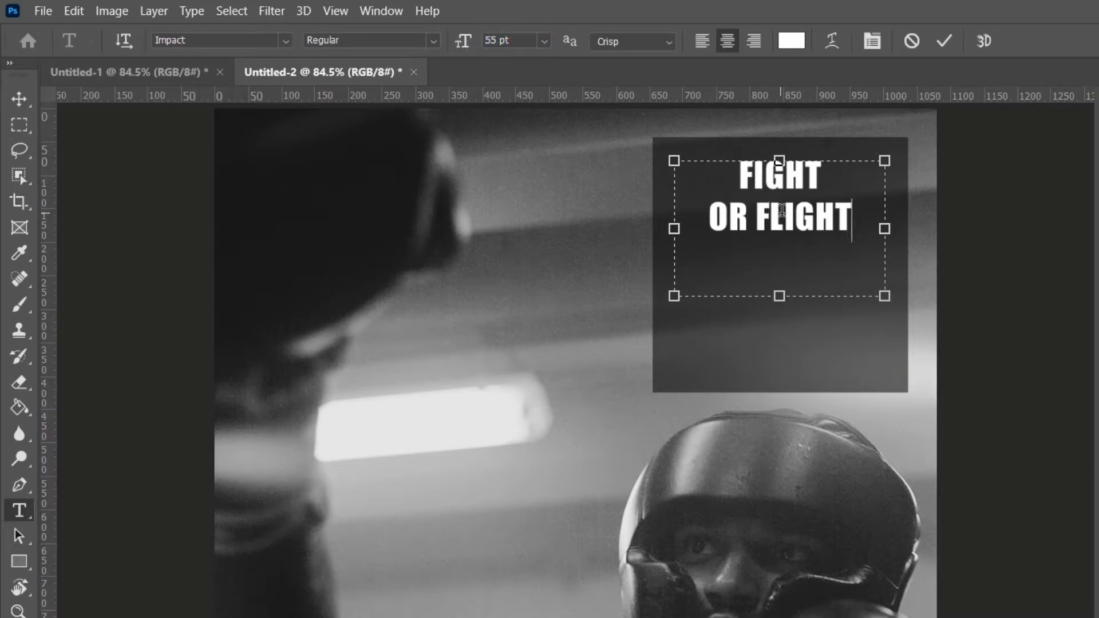
type("T")
left_click_drag(844, 212, 857, 213)
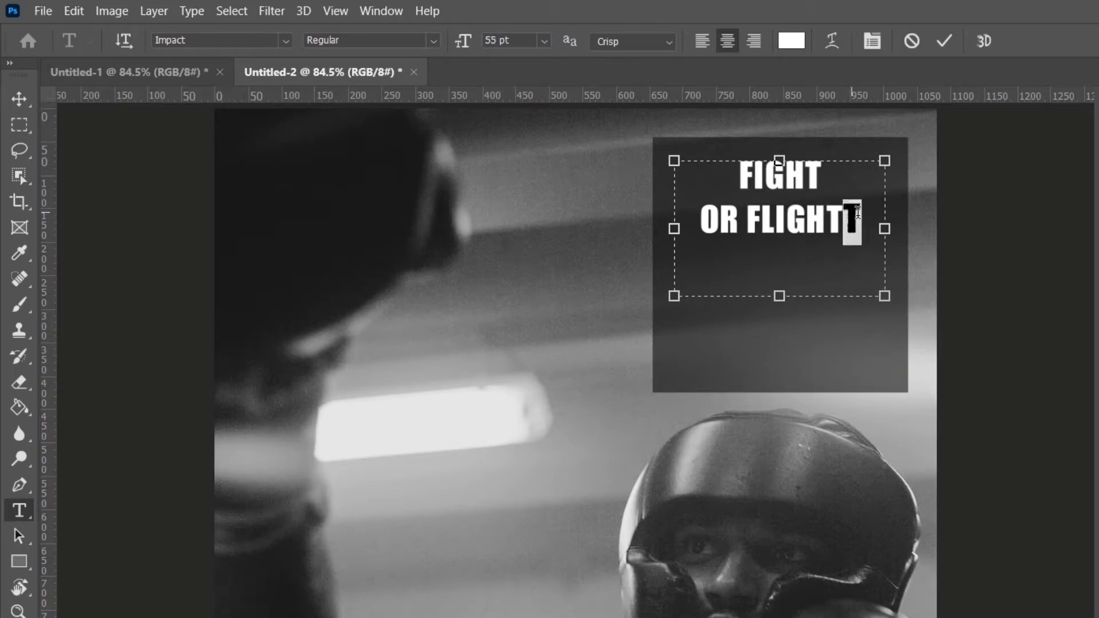
key("BackSpace")
Set both text lines to 55 pt and move the text down inside the dark square.
key("ctrl+a")
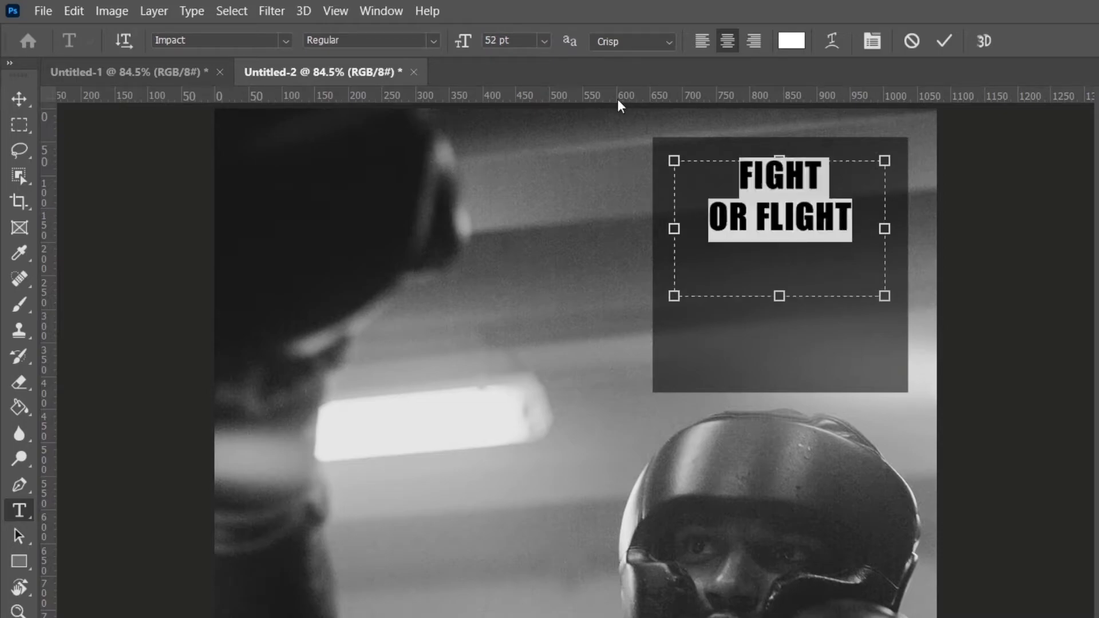
left_click_drag(464, 40, 466, 40)
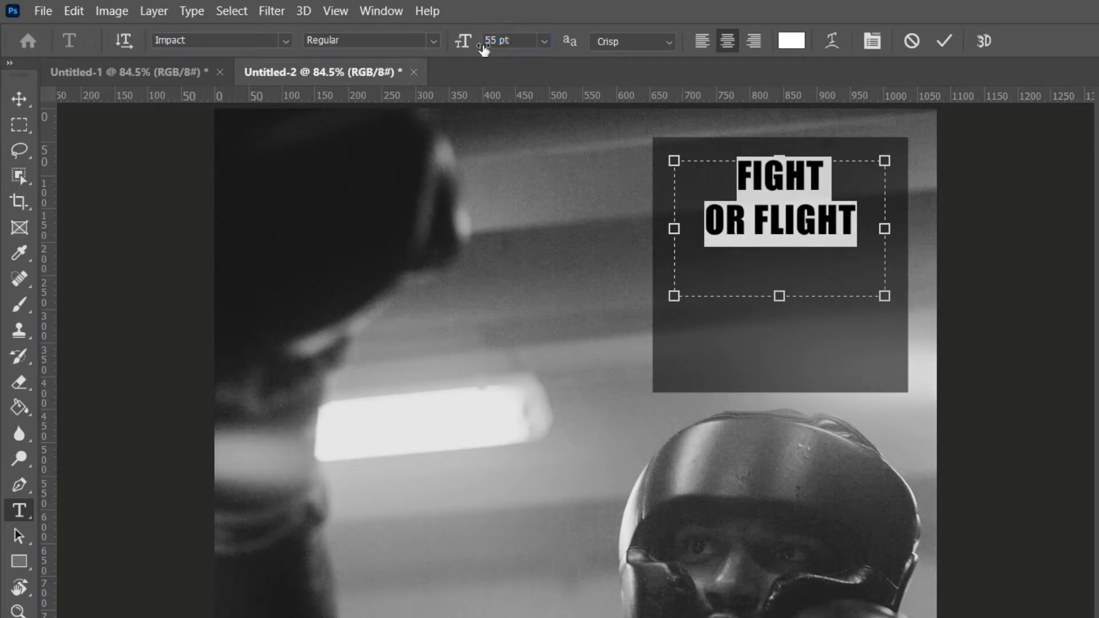
left_click(15, 97)
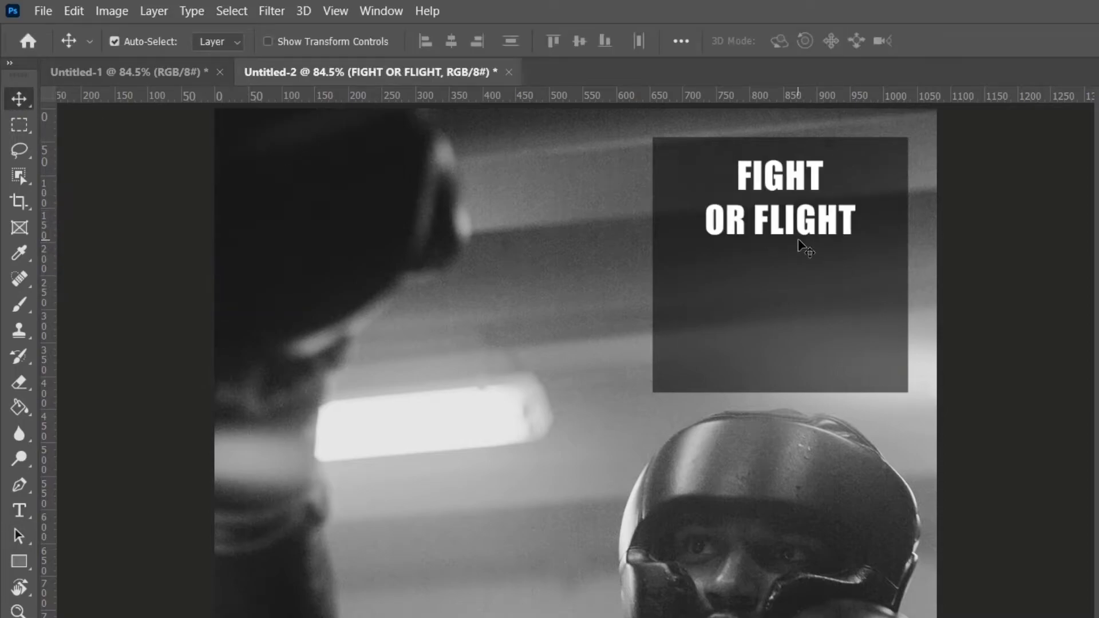
mouse_move(816, 216)
left_mouse_down()
mouse_move(826, 220)
mouse_move(813, 253)
mouse_move(813, 236)
left_mouse_up()
left_click_drag(813, 189, 814, 208)
left_click(828, 240)
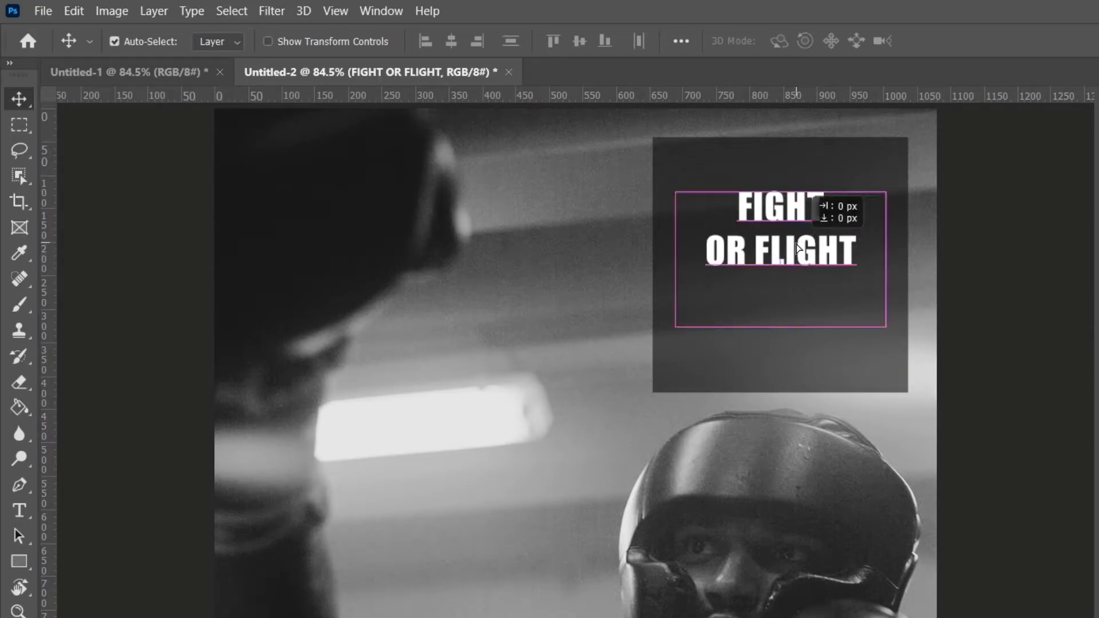
Add YOU DECIDE as a third line below OR FLIGHT and compare the text with the reference poster.
key("t")
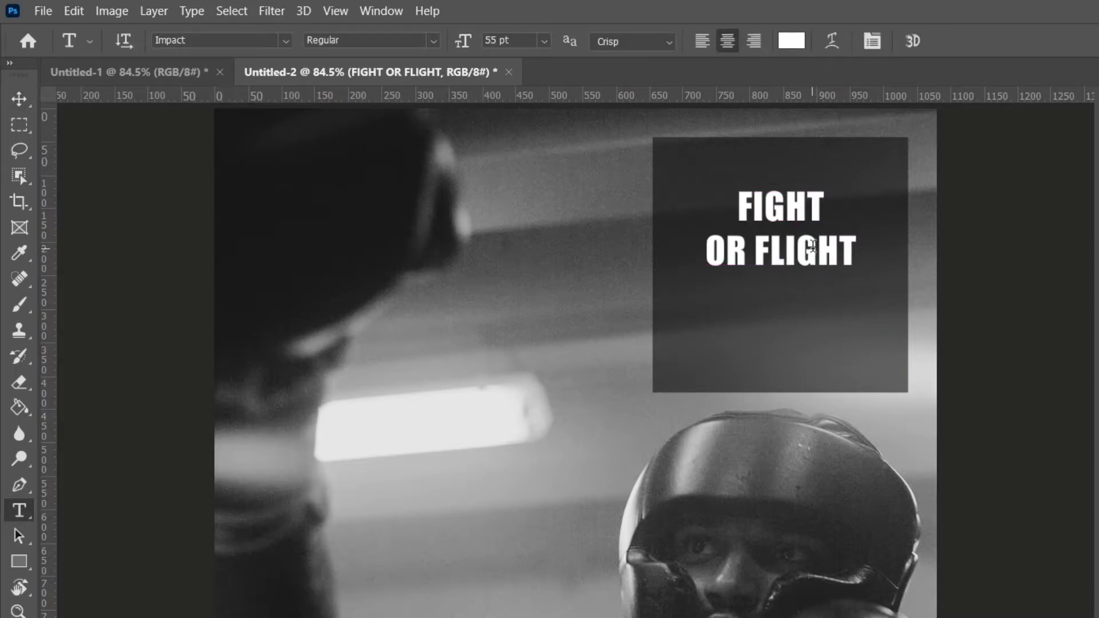
left_click(810, 245)
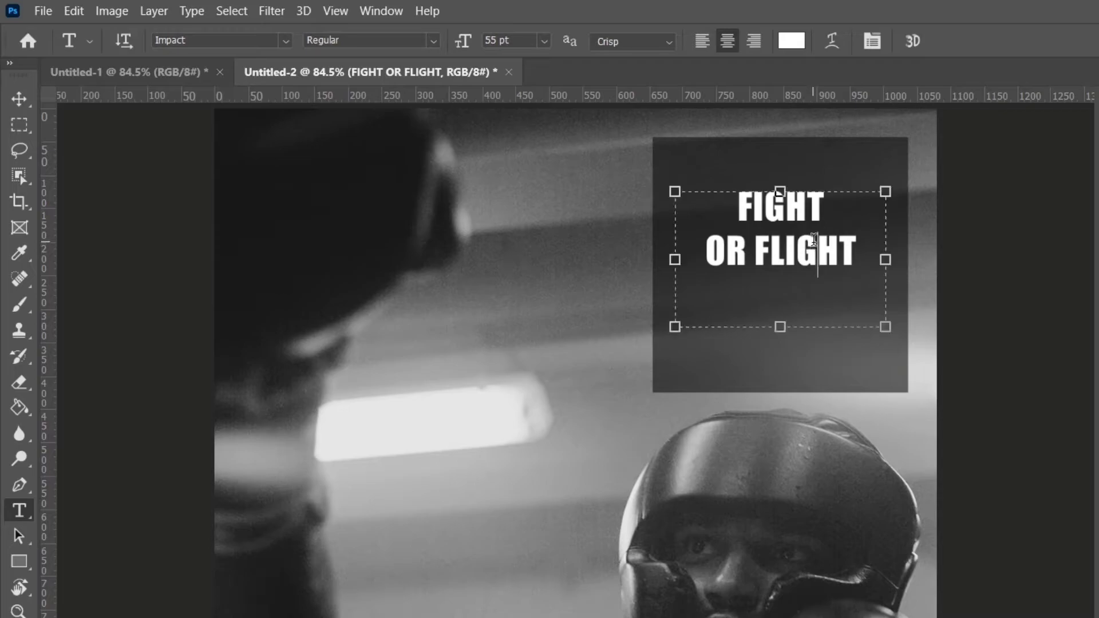
left_click(869, 245)
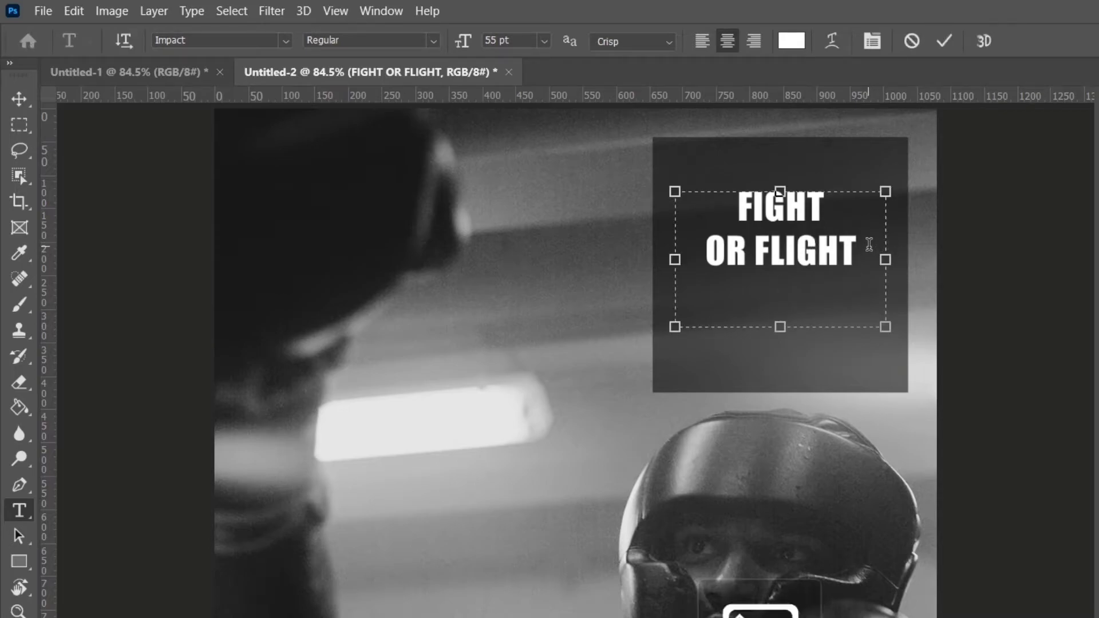
type("YOU DECIDE")
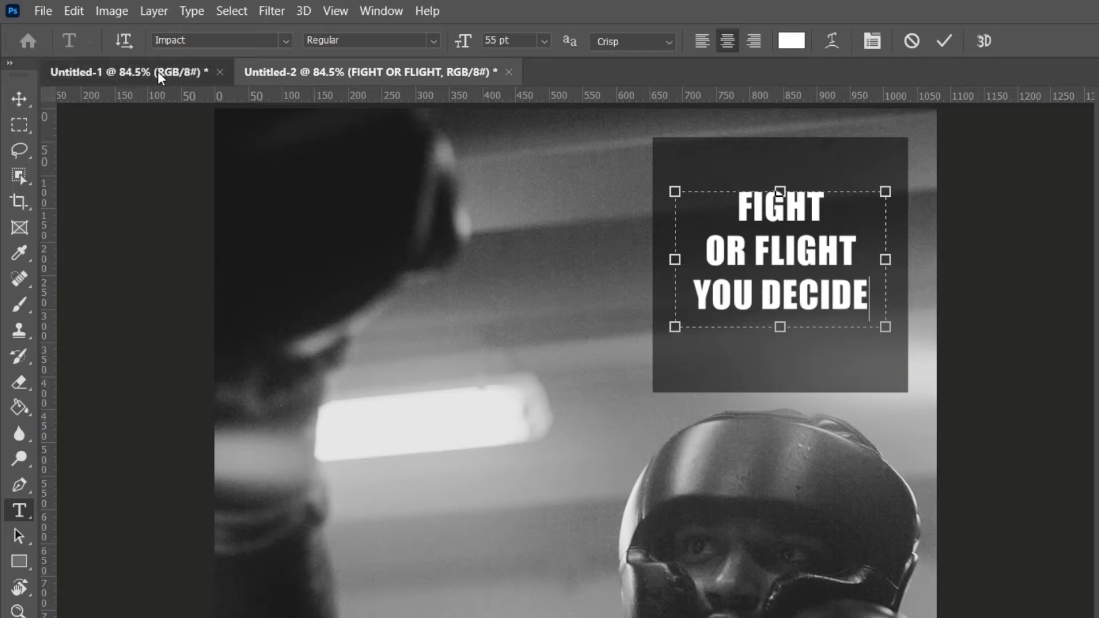
left_click(442, 129)
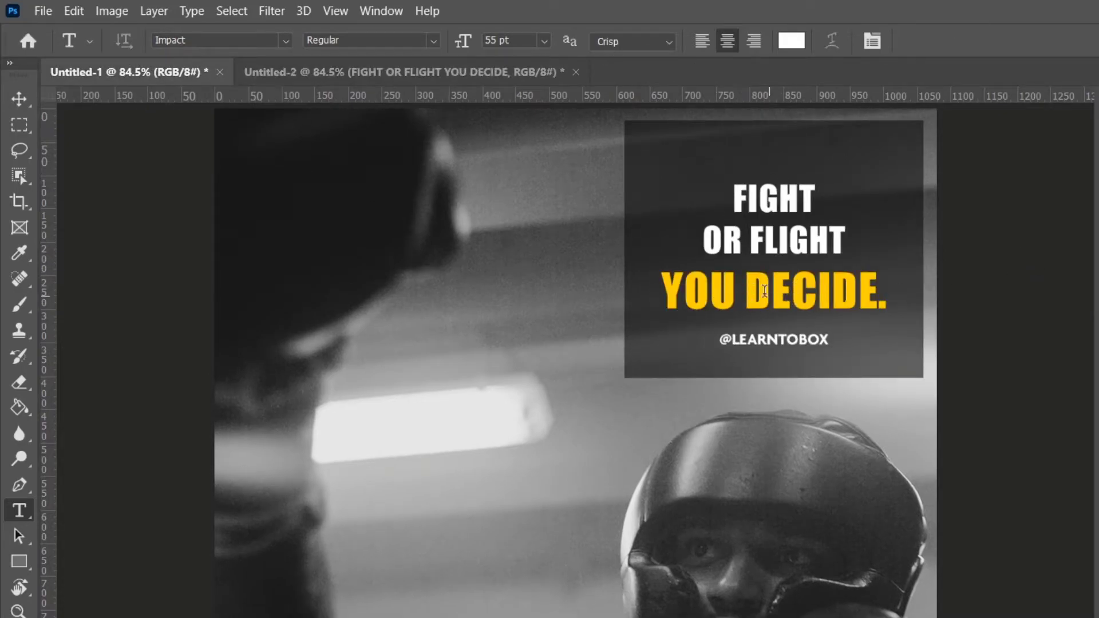
left_click(371, 74)
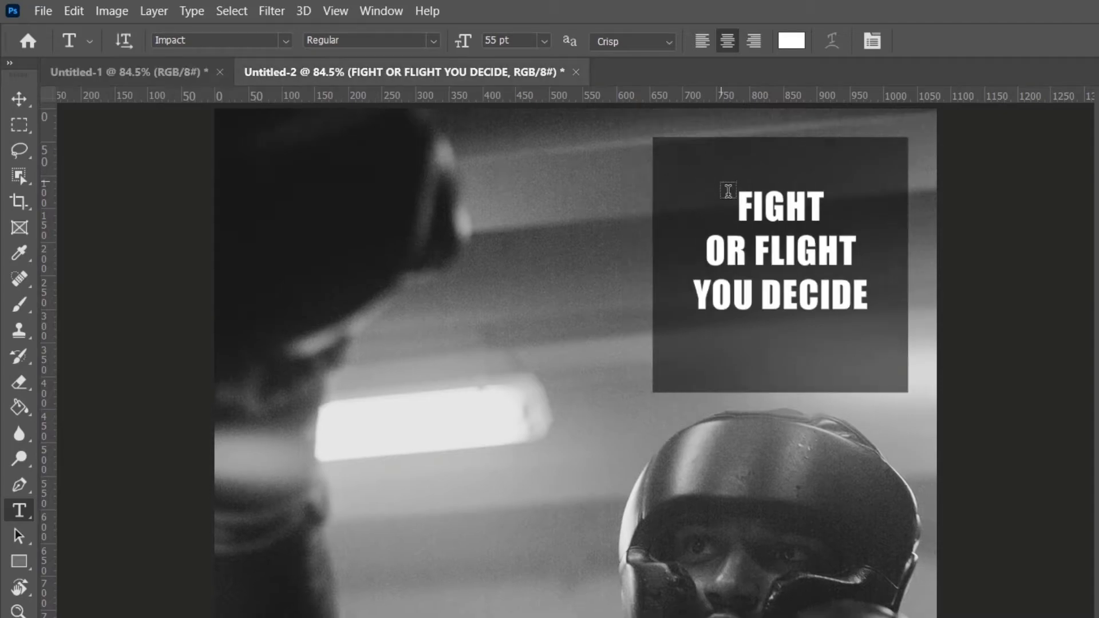
Set the font size of the YOU DECIDE line to 67 pt using the character settings.
left_click_drag(694, 295, 870, 293)
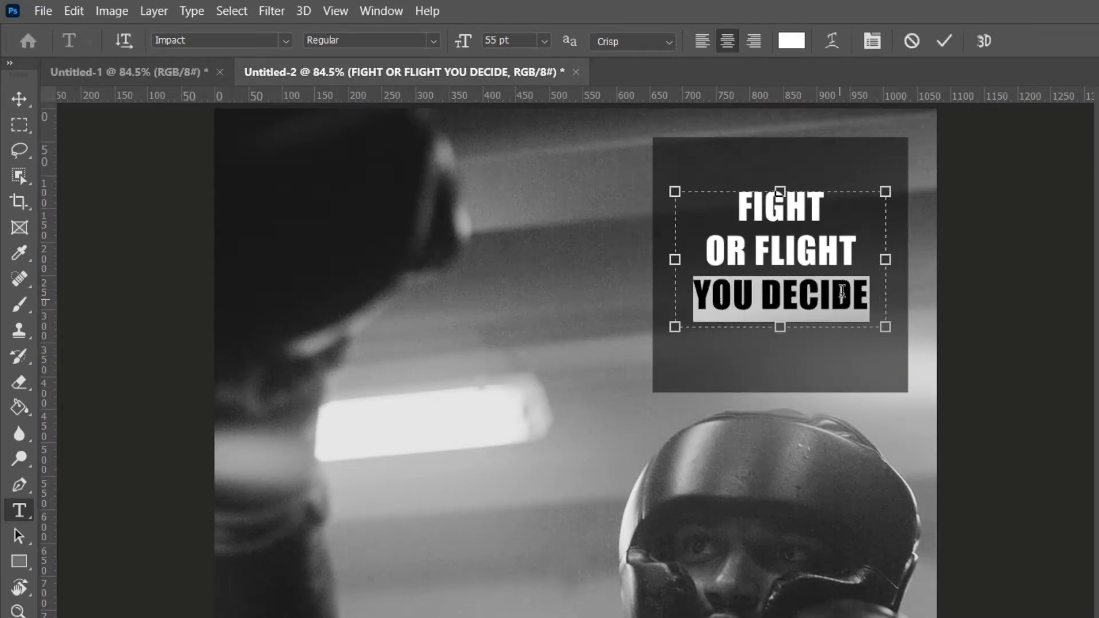
left_click(1066, 162)
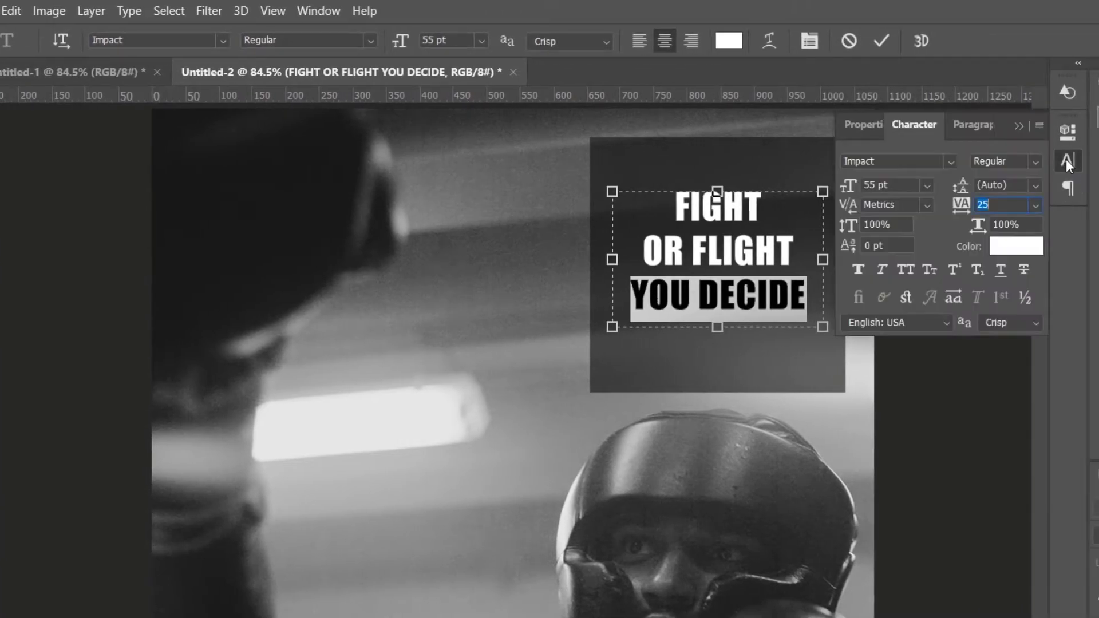
left_click(327, 10)
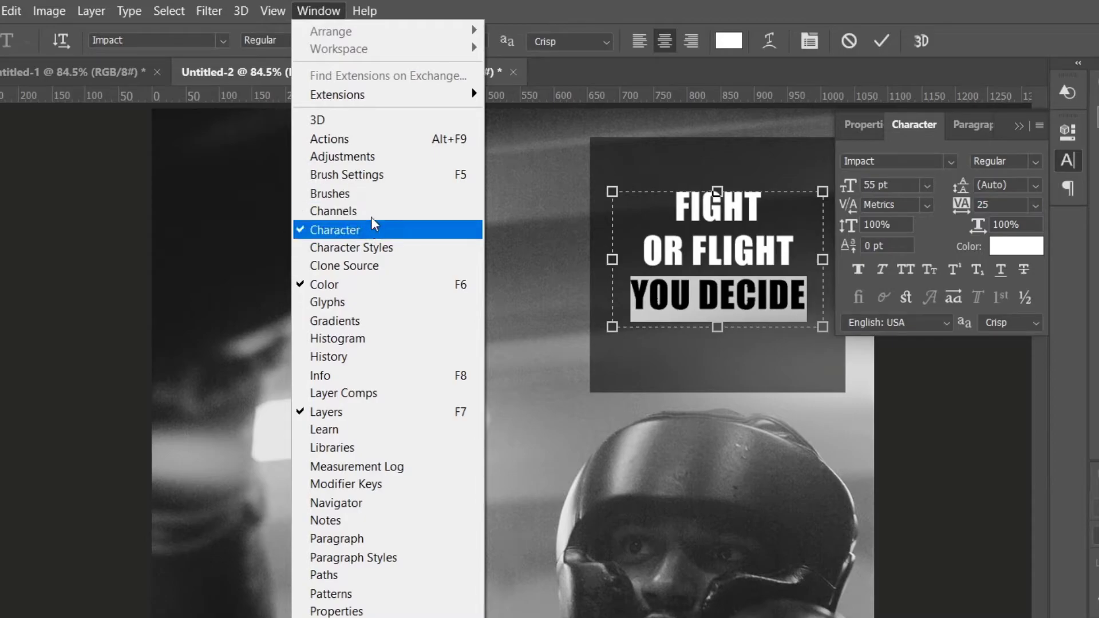
left_click(376, 231)
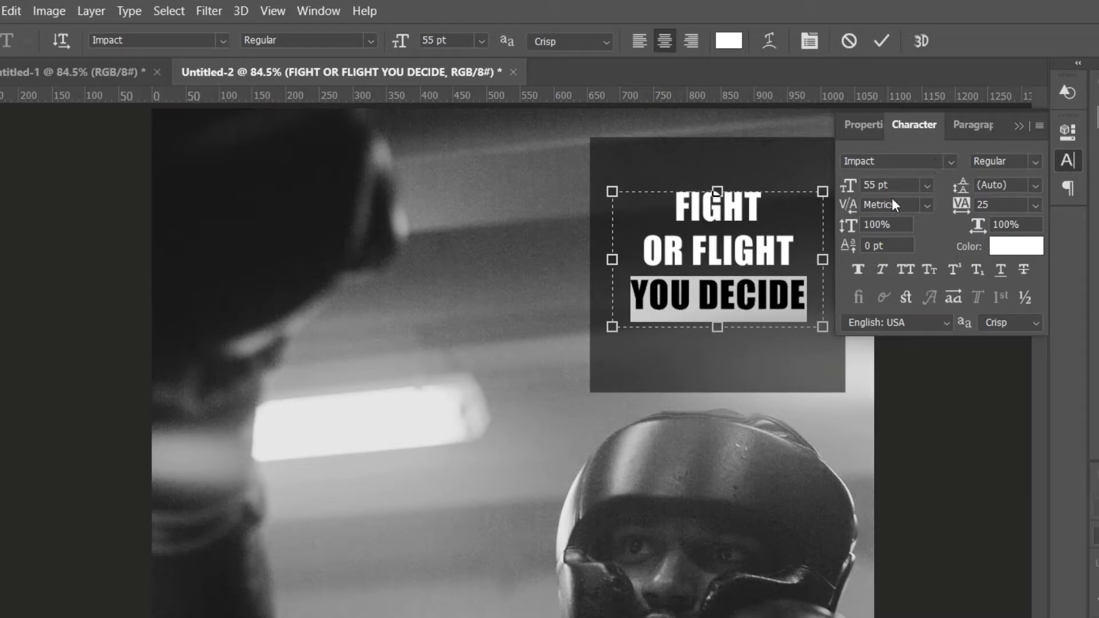
left_click(926, 185)
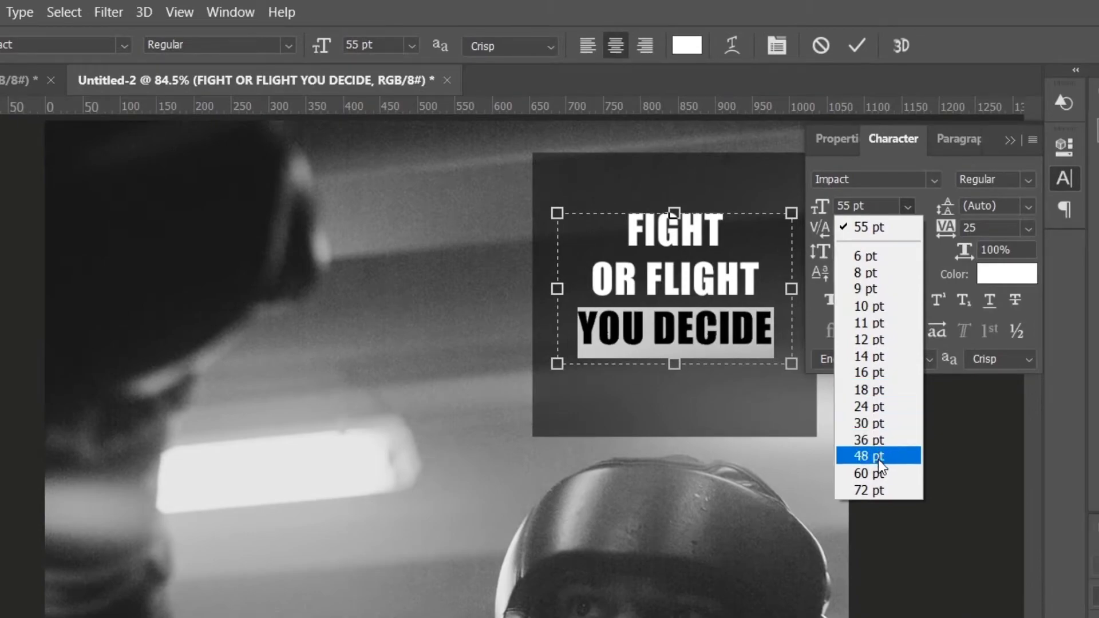
left_click(881, 471)
left_click(908, 207)
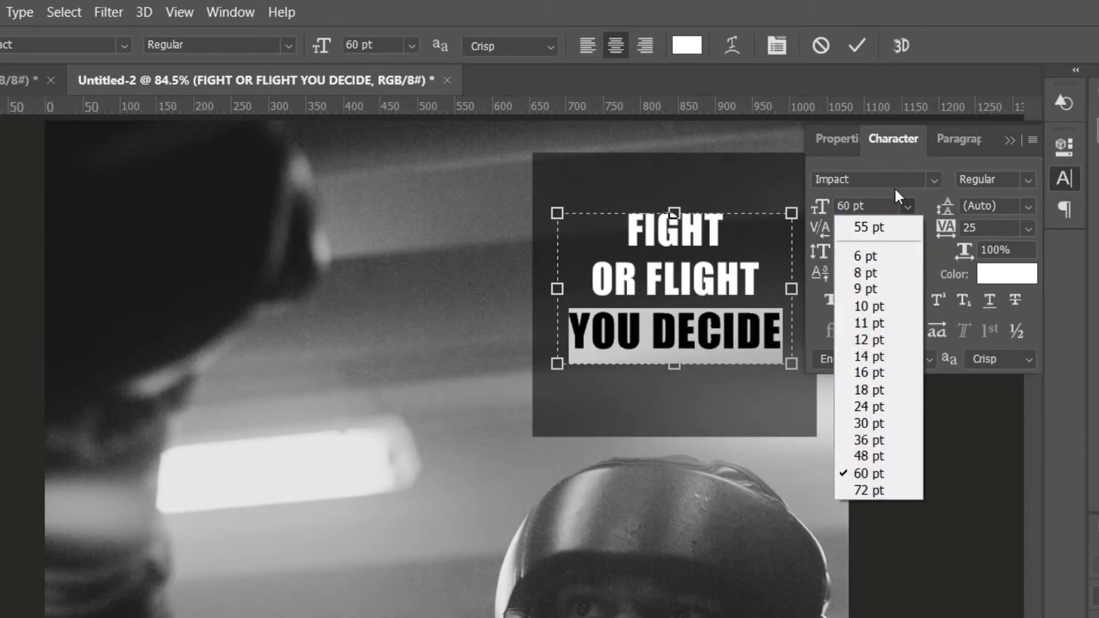
left_click(895, 189)
left_click_drag(820, 207, 827, 213)
Try a tracking of 0 on the YOU DECIDE line and set it back to 25.
left_click(946, 227)
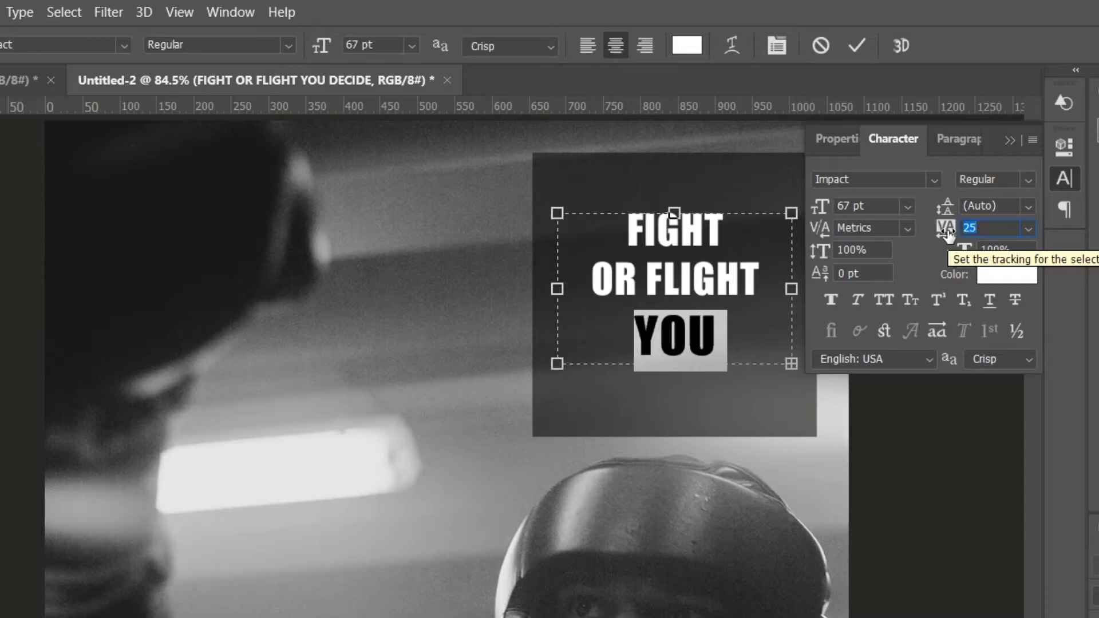
left_click(1027, 228)
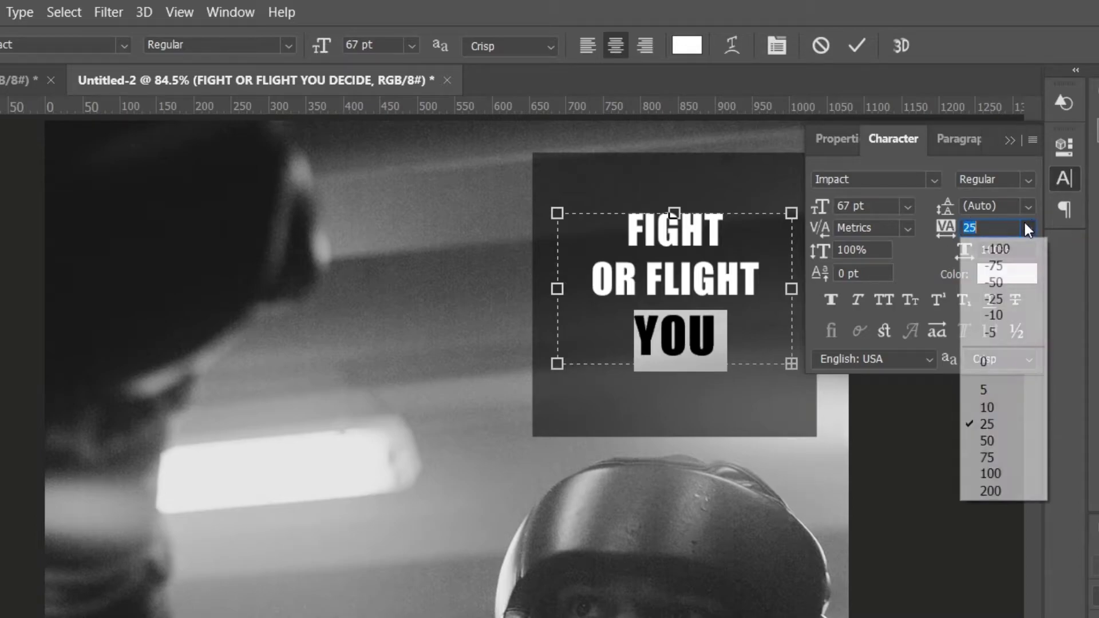
left_click(1022, 360)
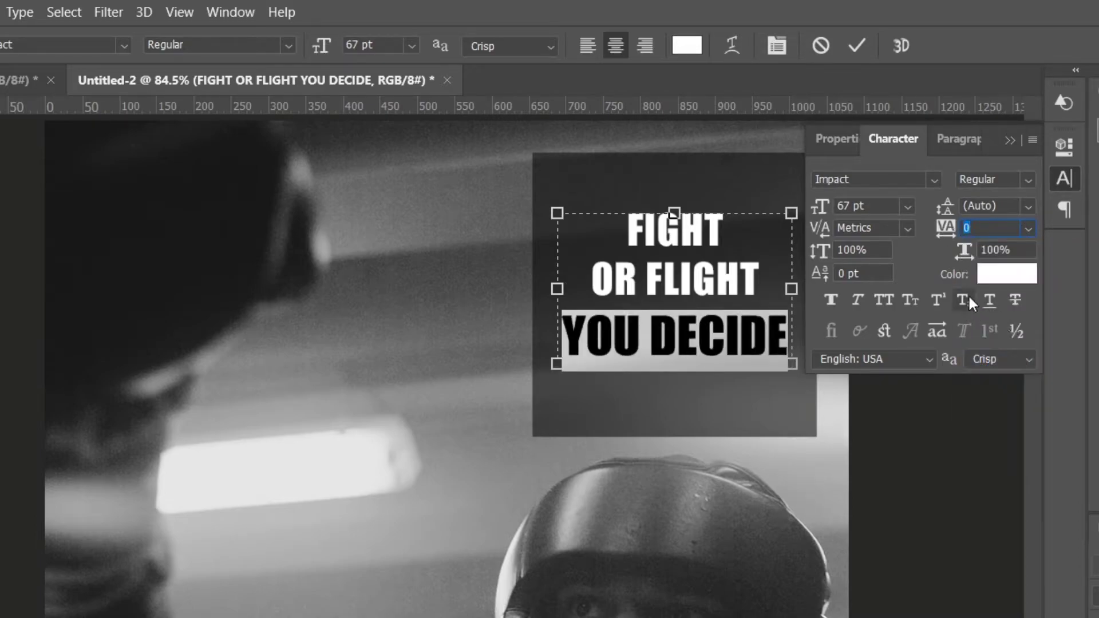
left_click(1027, 227)
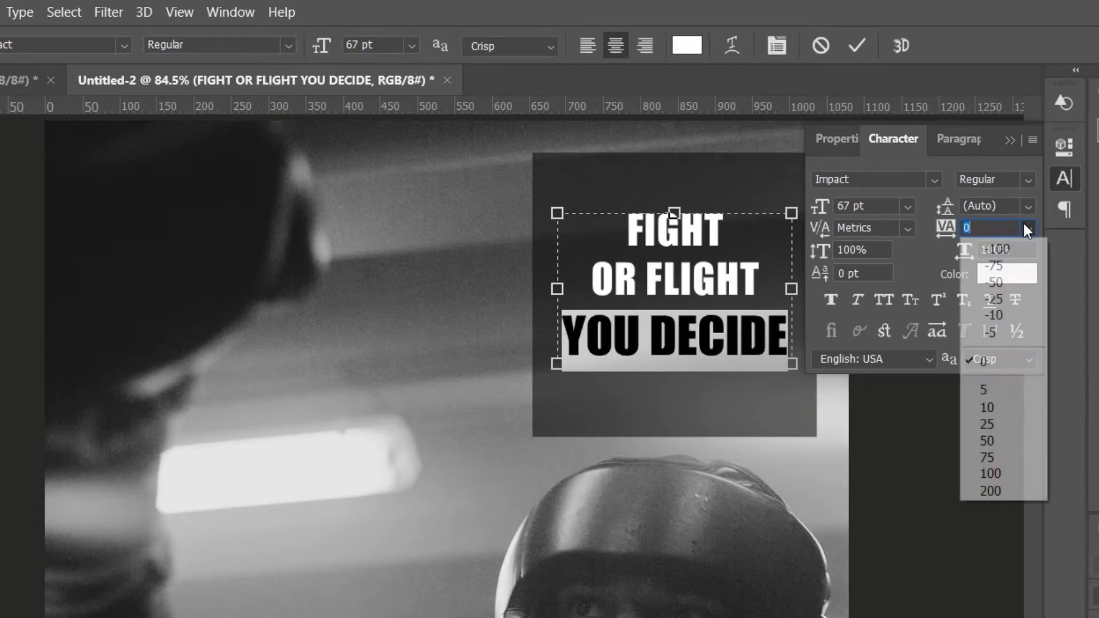
left_click(1025, 424)
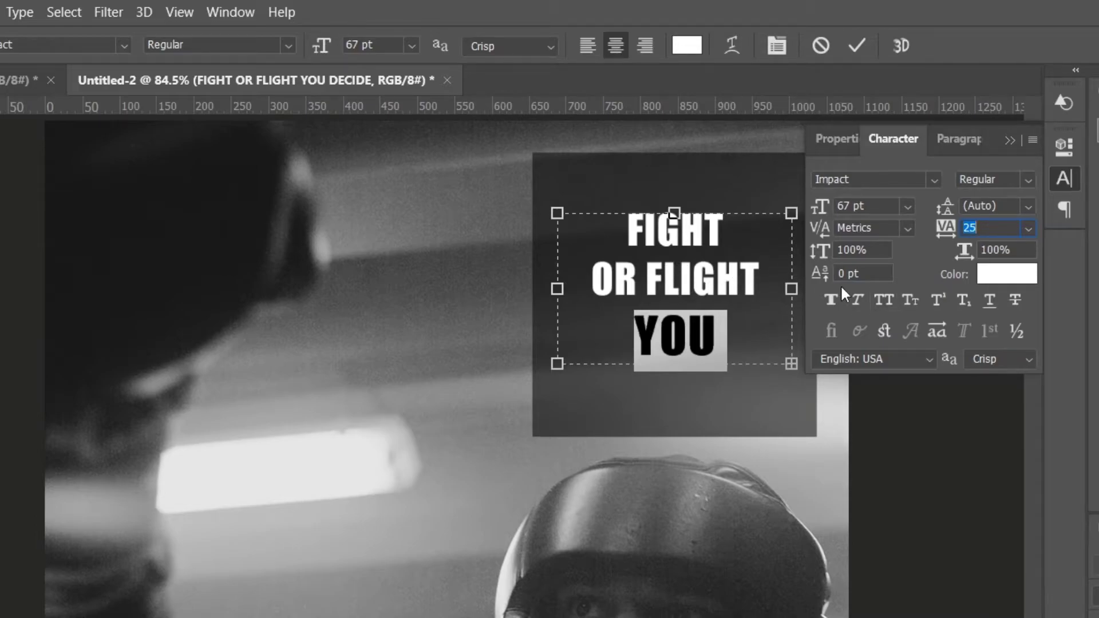
Try a tracking of 505 on the word FIGHT, undo it and place the text cursor after YOU.
left_click_drag(731, 232, 590, 235)
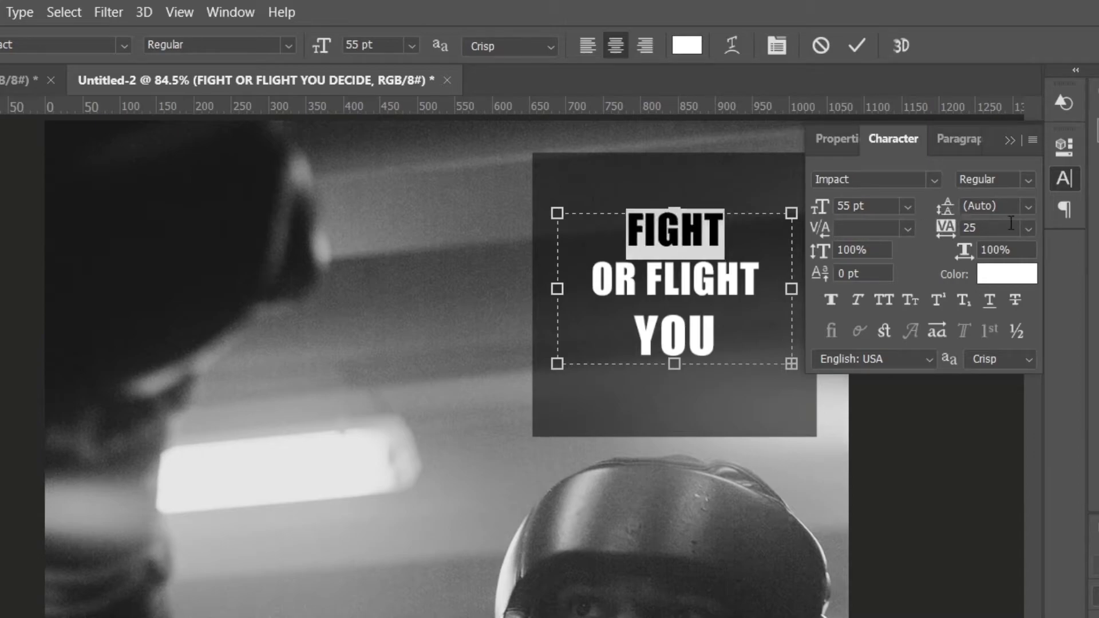
left_click_drag(960, 240, 973, 249)
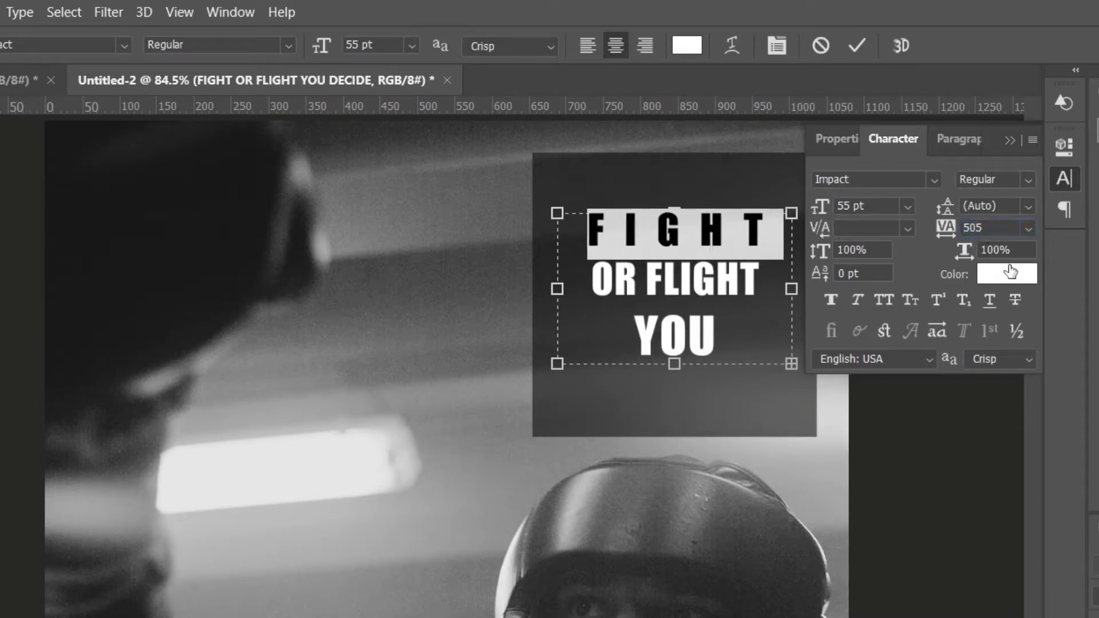
key("ctrl+z")
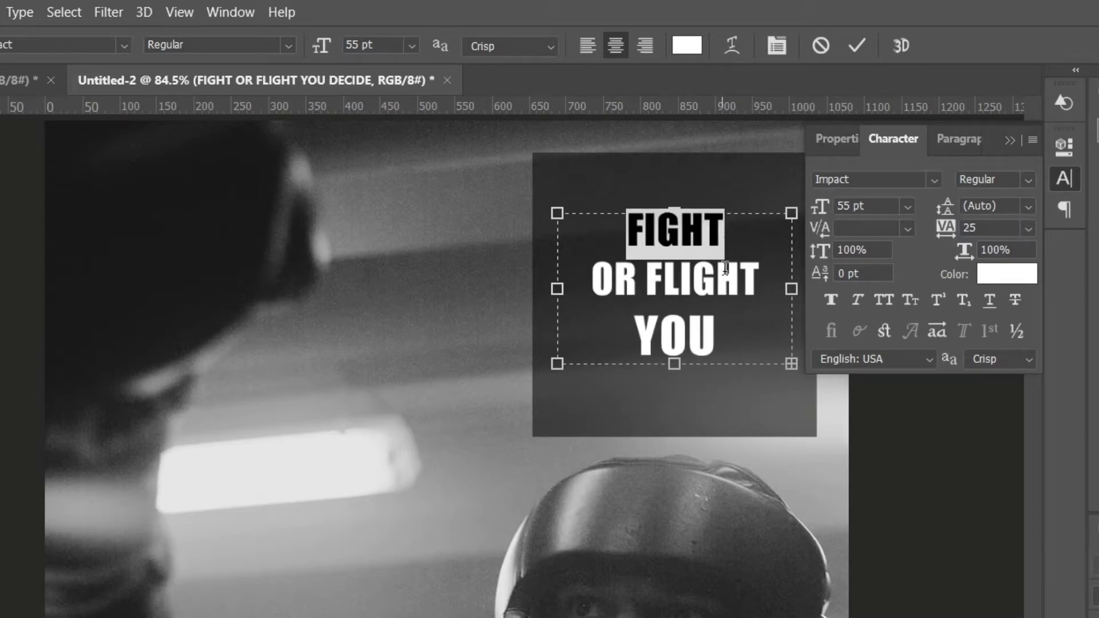
left_click(702, 344)
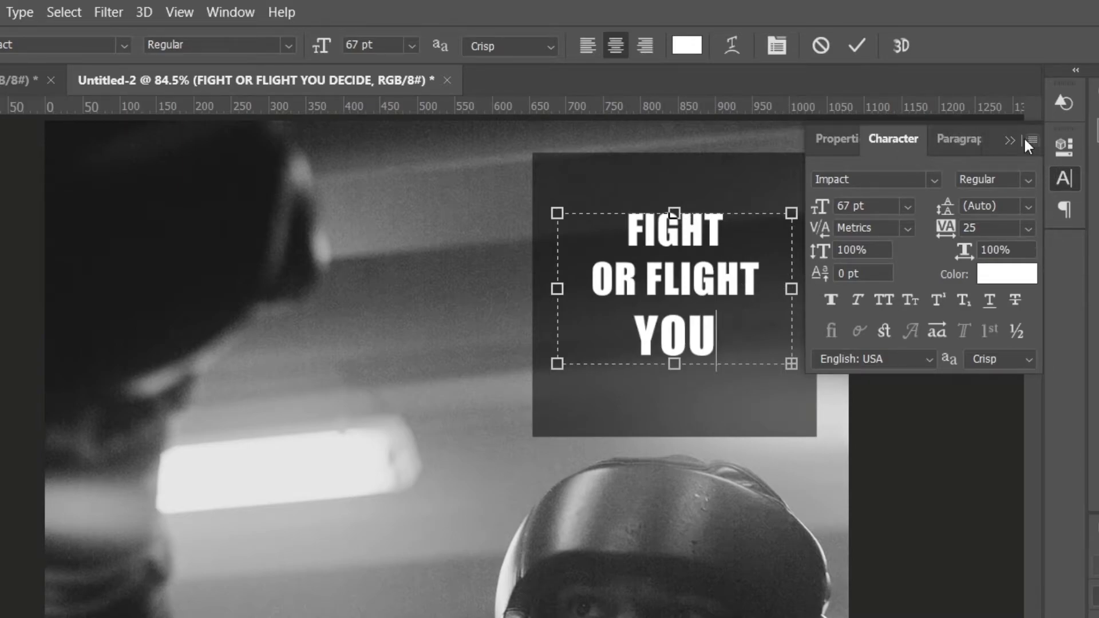
Widen the text box until YOU DECIDE fits on one line and reposition the text inside the dark box.
left_click(1009, 139)
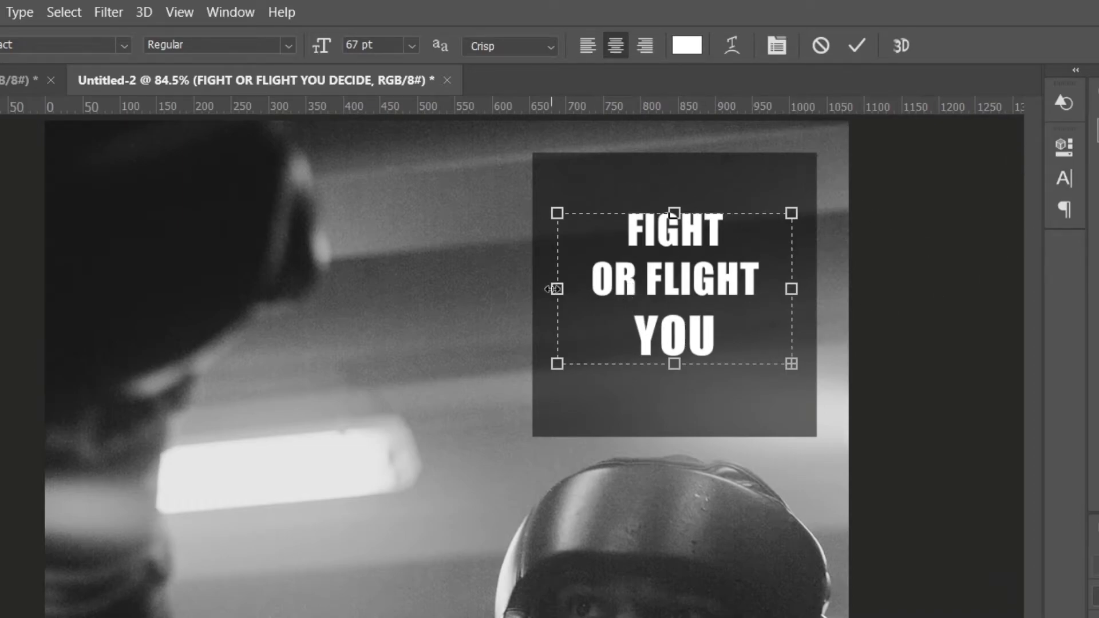
mouse_move(558, 288)
left_mouse_down()
mouse_move(532, 288)
mouse_move(543, 289)
left_mouse_up()
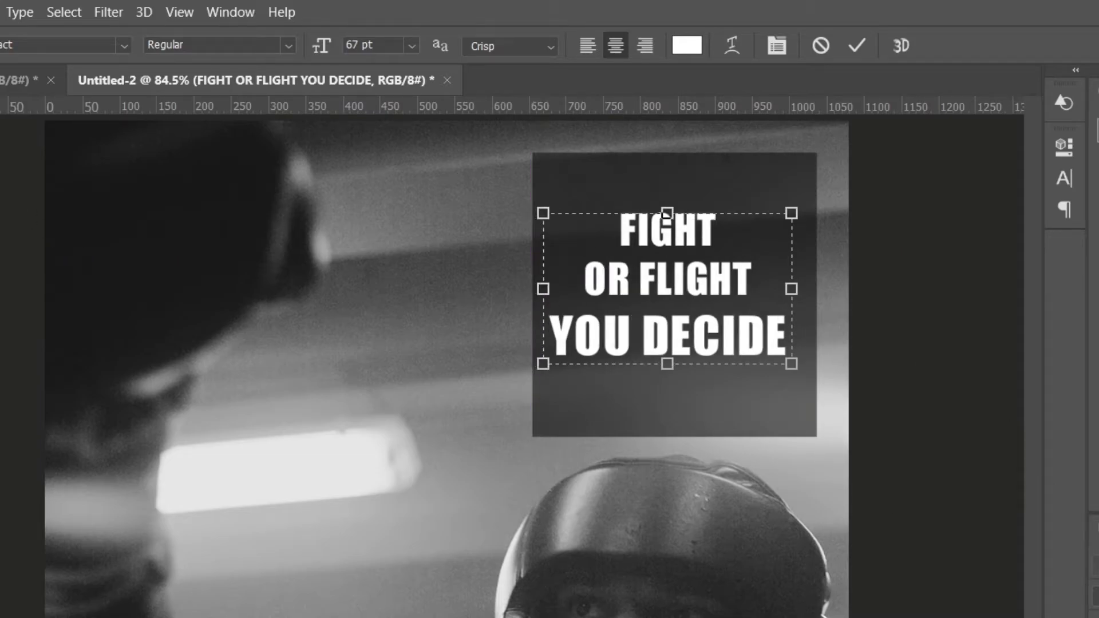
key("ctrl+Return")
key("v")
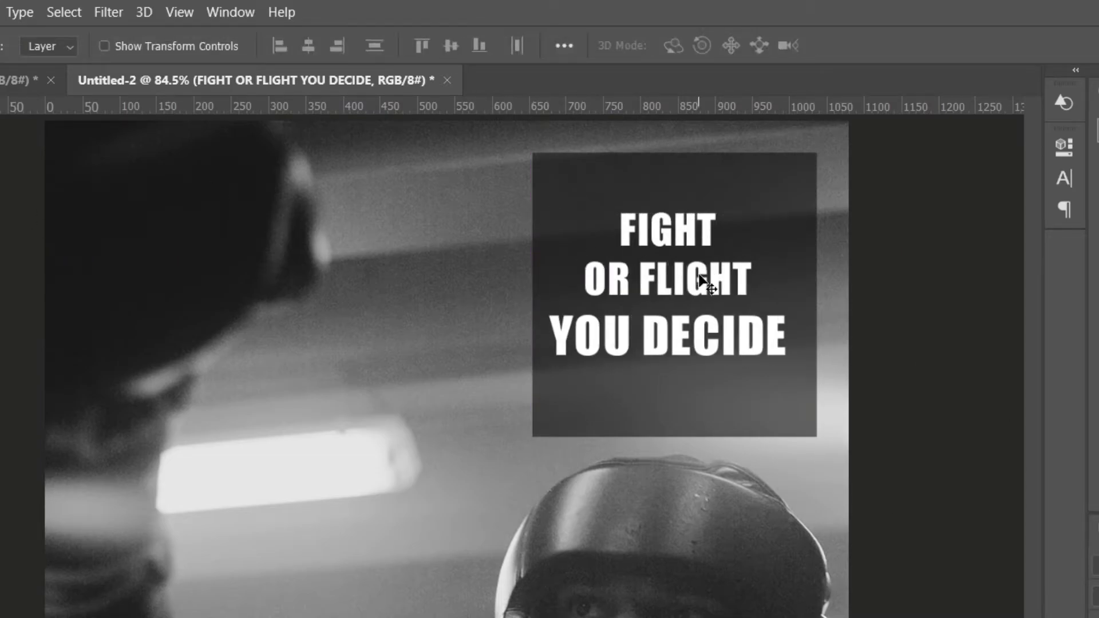
mouse_move(723, 292)
left_mouse_down()
mouse_move(730, 273)
mouse_move(748, 292)
mouse_move(729, 298)
mouse_move(727, 288)
left_mouse_up()
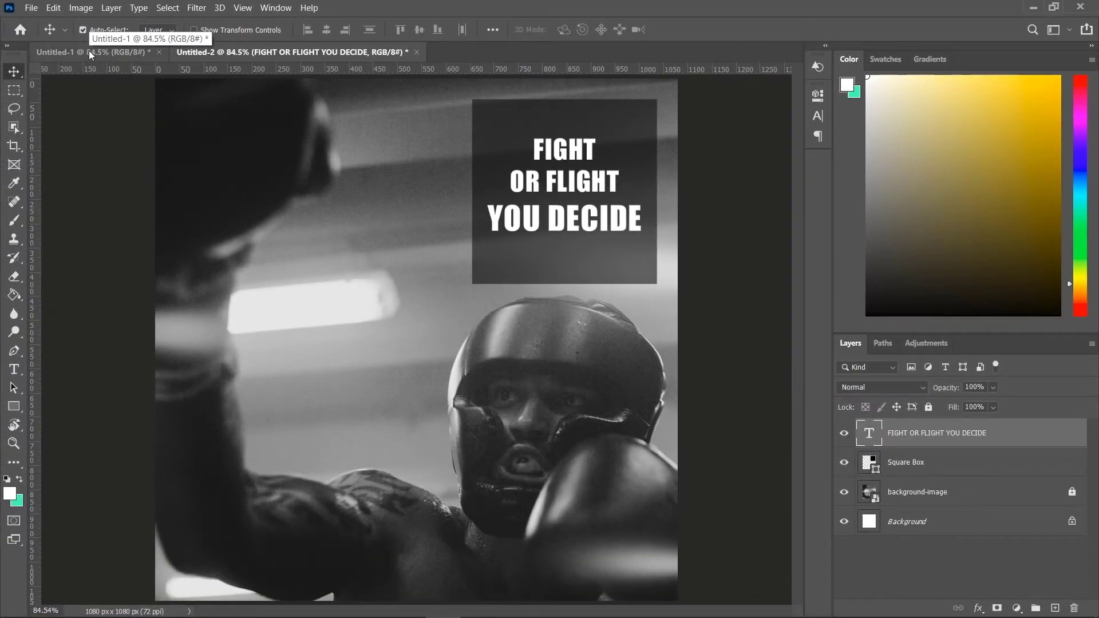
Compare with the reference poster and recolour the words YOU DECIDE to yellow.
left_click(107, 52)
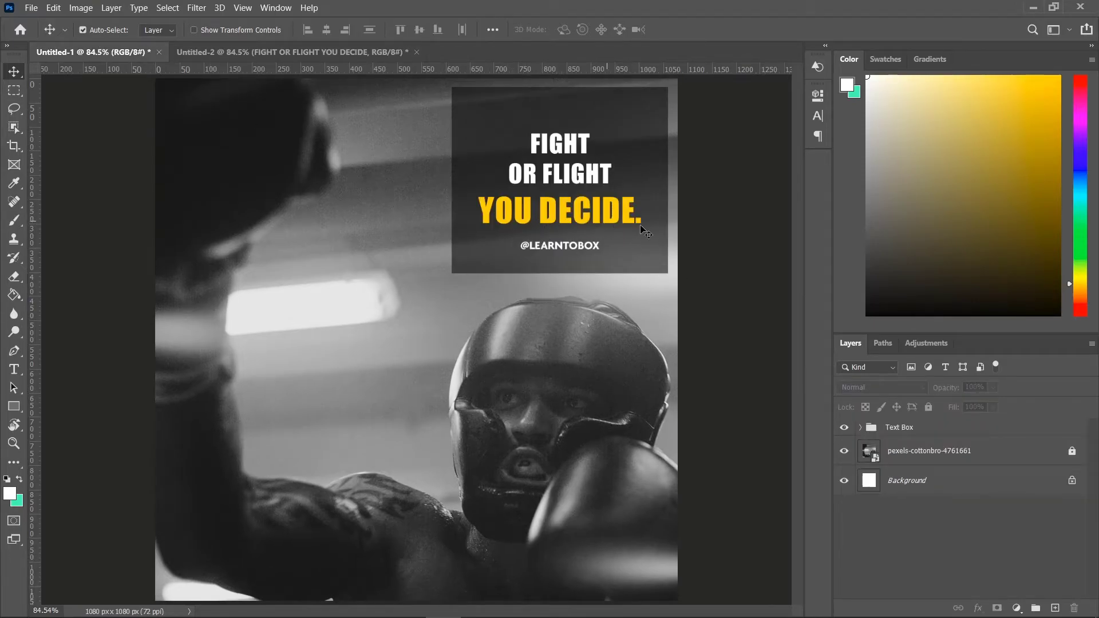
left_click(250, 52)
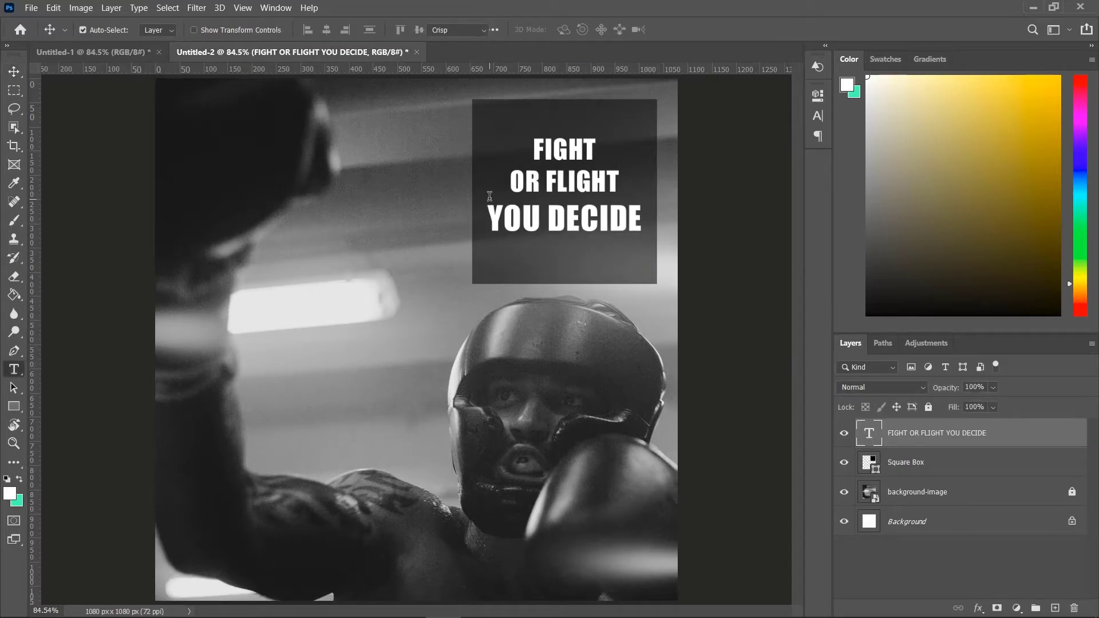
left_click_drag(488, 219, 652, 242)
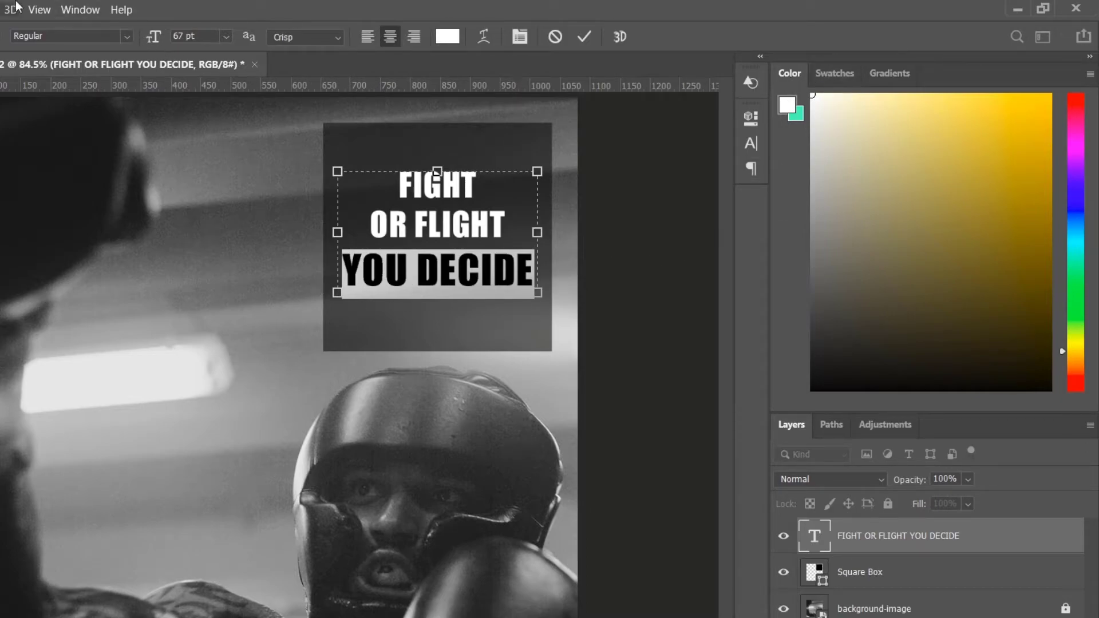
left_click(79, 9)
left_click(97, 7)
left_click(97, 7)
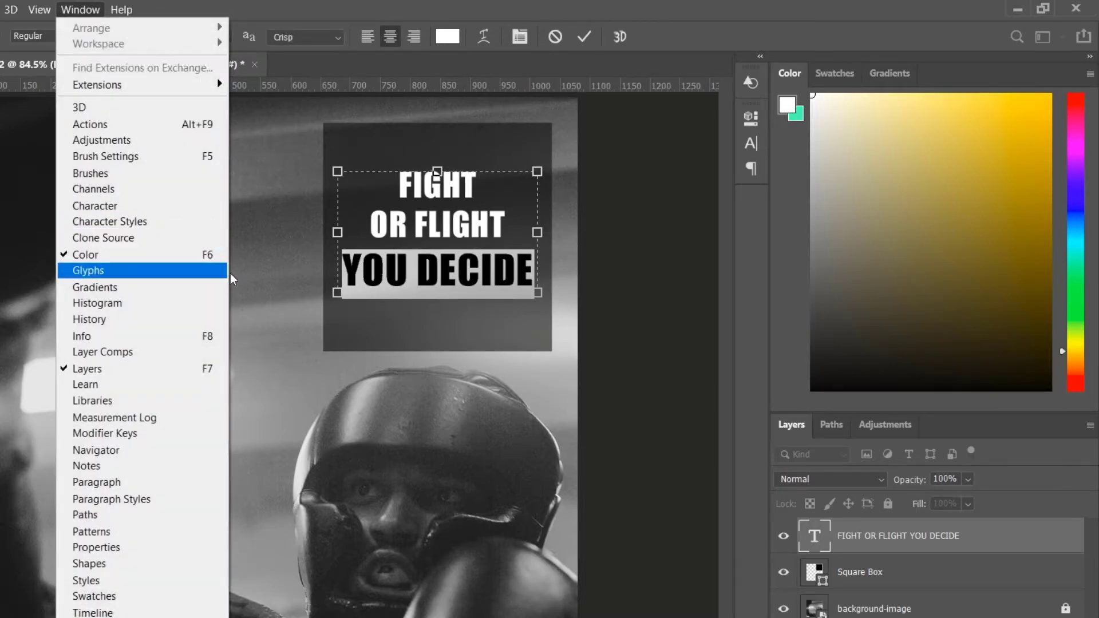
left_click(121, 10)
left_click_drag(844, 116, 1096, 89)
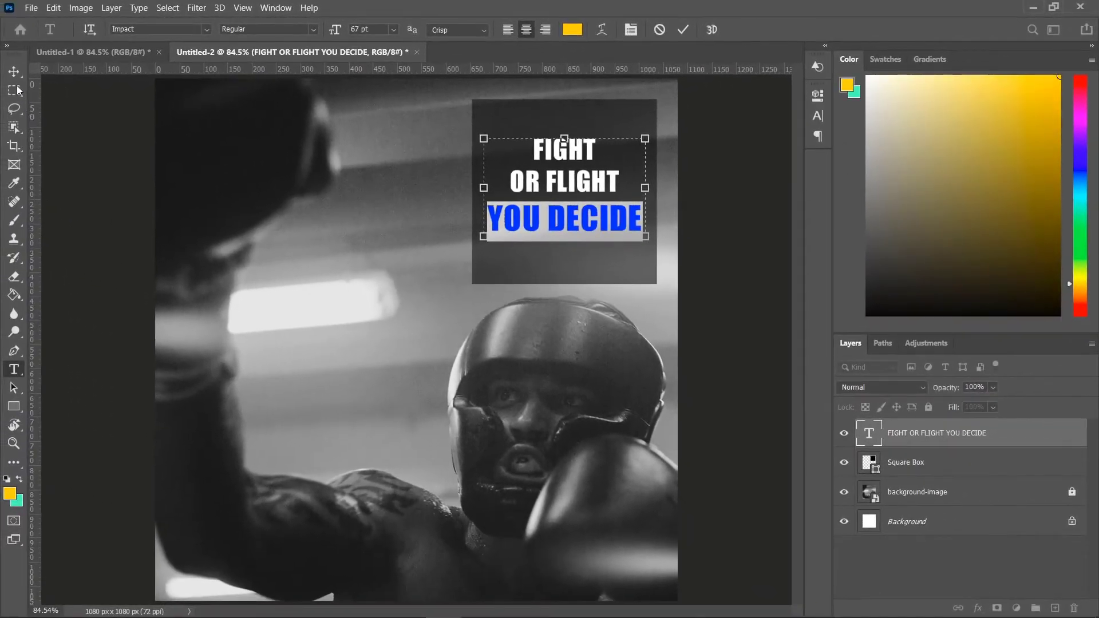
left_click(17, 73)
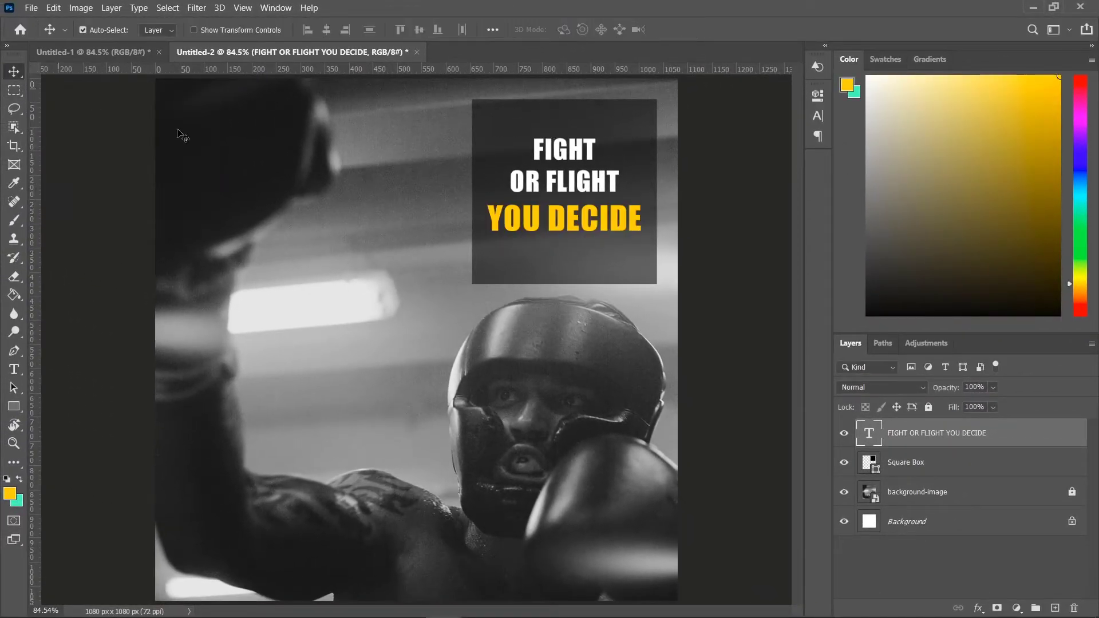
Add a period to the end of the YOU DECIDE line and commit the text.
double_click(633, 227)
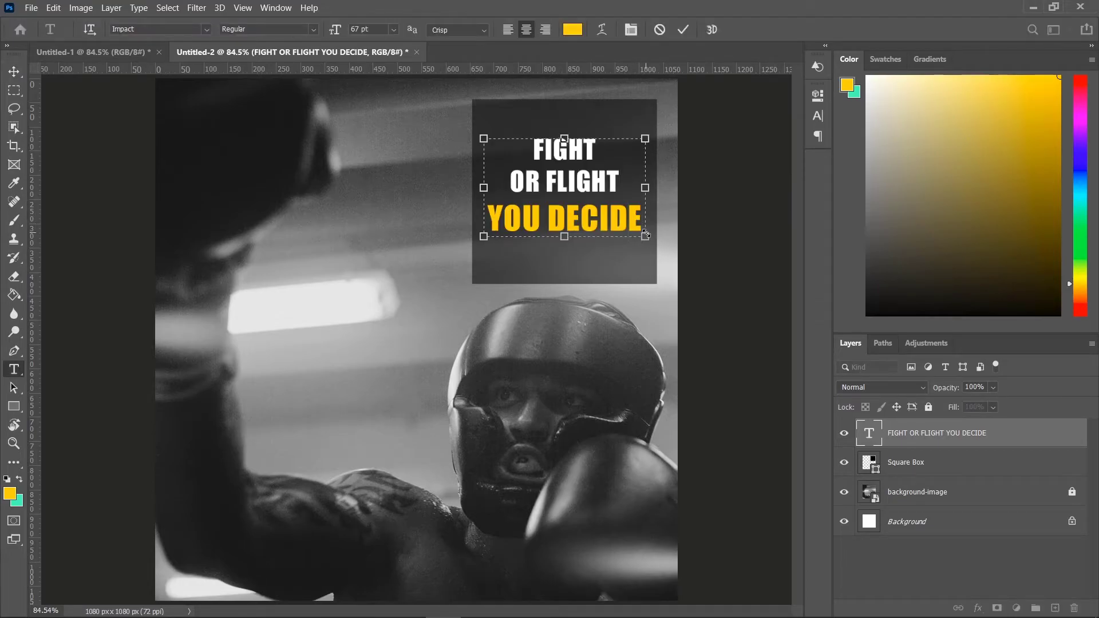
type(".")
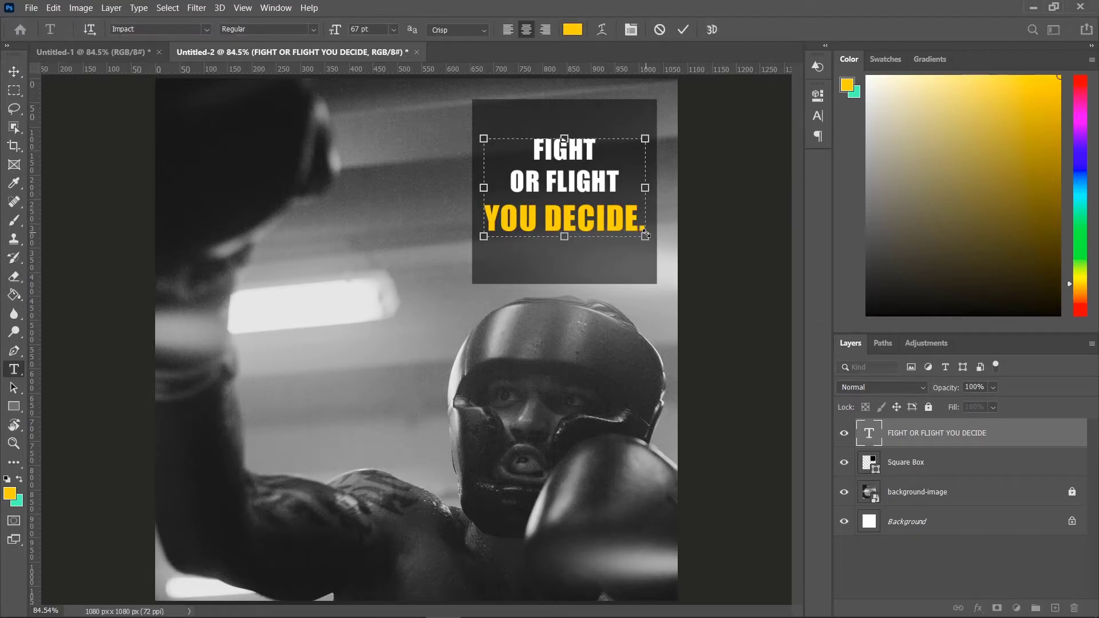
left_click(14, 71)
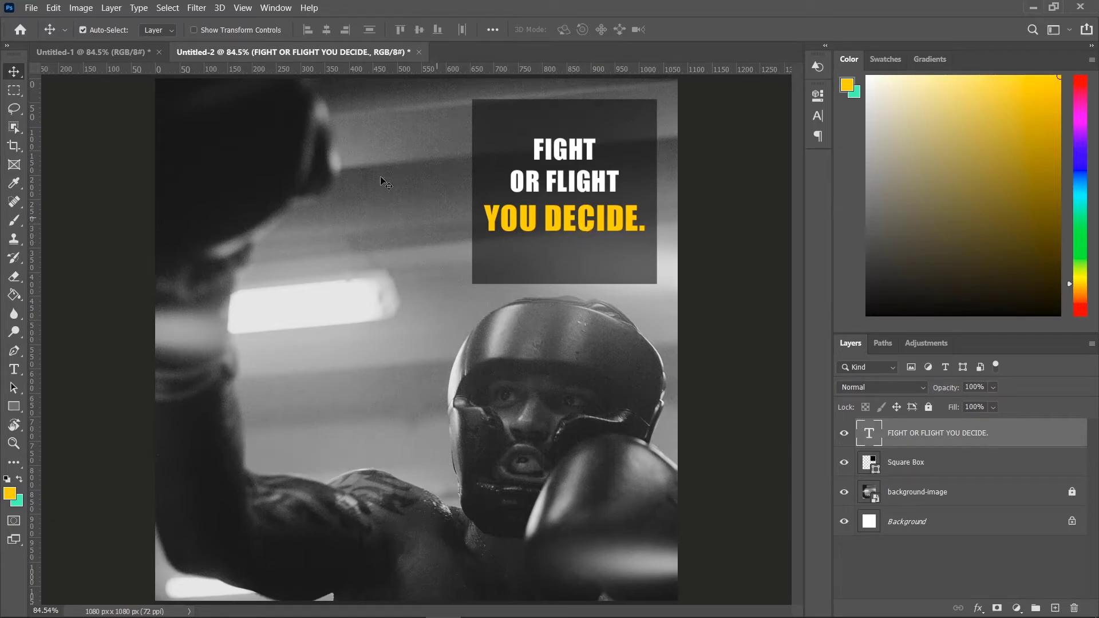
Create a text box below YOU DECIDE, replace its placeholder text with the social media handle and colour it yellow.
left_click(84, 51)
key("t")
left_click_drag(497, 251, 504, 257)
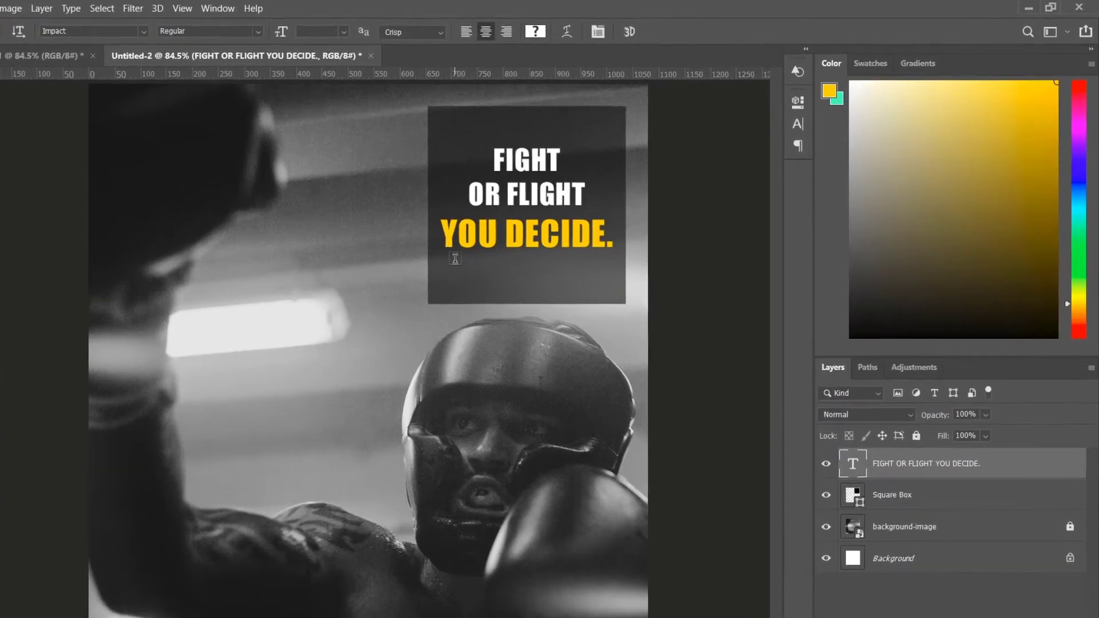
left_click_drag(384, 316, 518, 327)
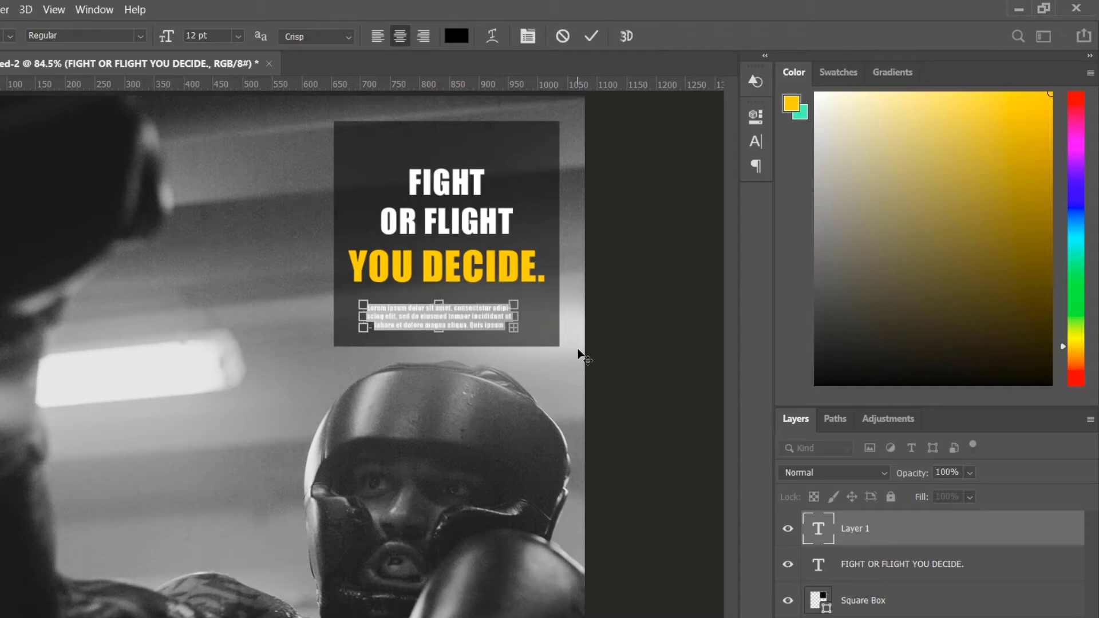
key("BackSpace")
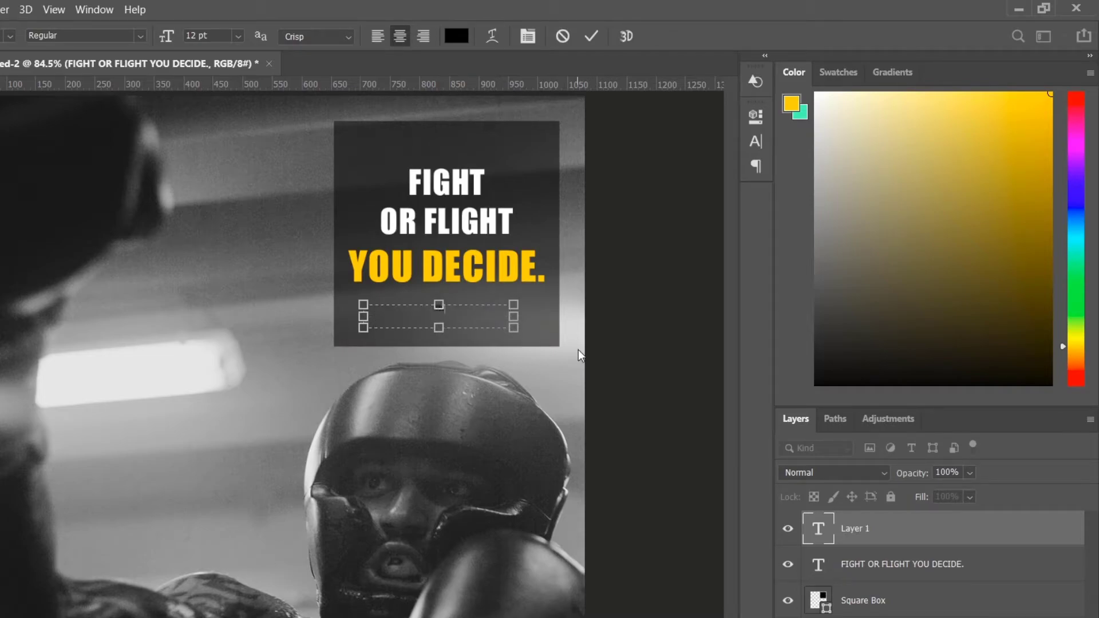
type("never give up now")
key("ctrl+a")
left_click(938, 136)
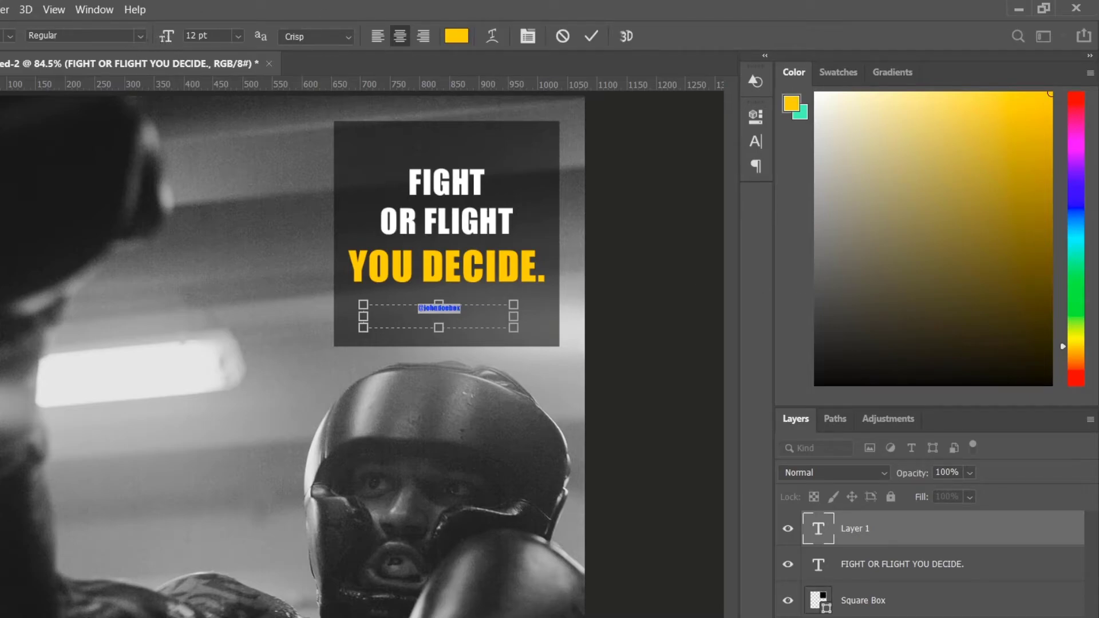
Set the font size of the social media handle to 25 pt.
left_click_drag(167, 38, 173, 41)
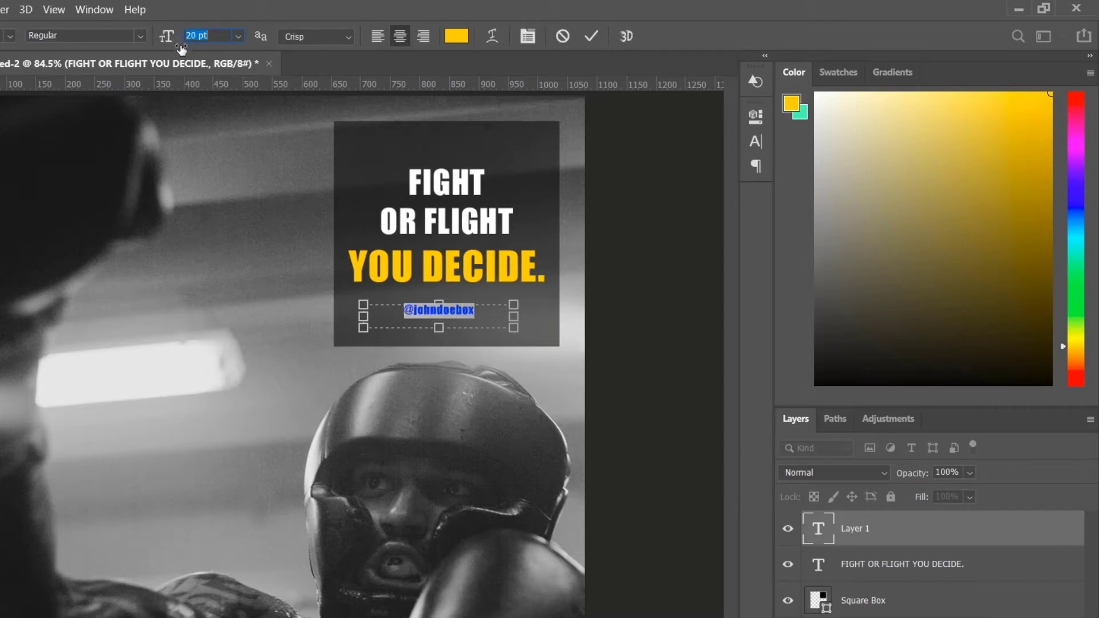
left_click(415, 309)
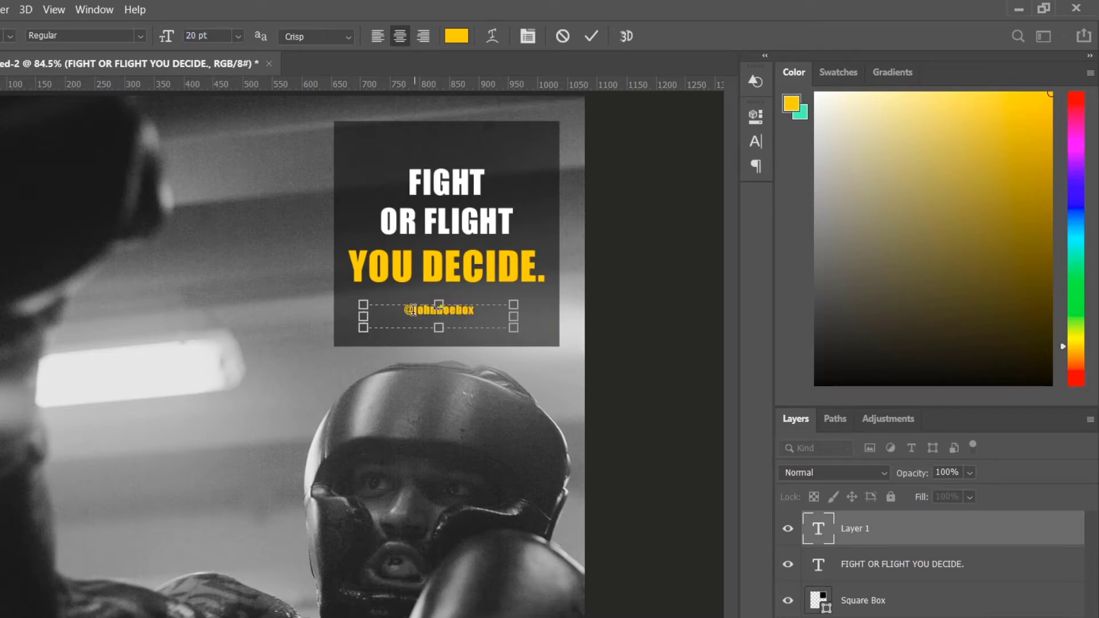
left_click_drag(403, 310, 477, 311)
left_click_drag(167, 36, 171, 38)
Replace the lowercase name after the @ sign with the same handle in capital letters.
left_click(495, 313)
double_click(491, 312)
left_click(412, 311)
left_click_drag(411, 311, 488, 319)
key("BackSpace")
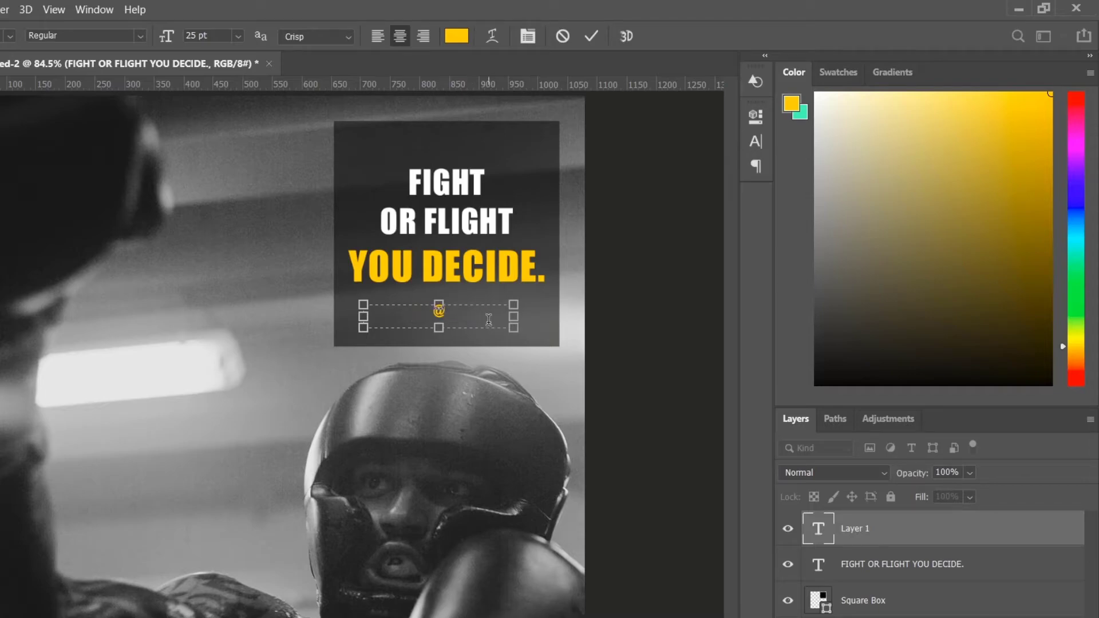
type("john")
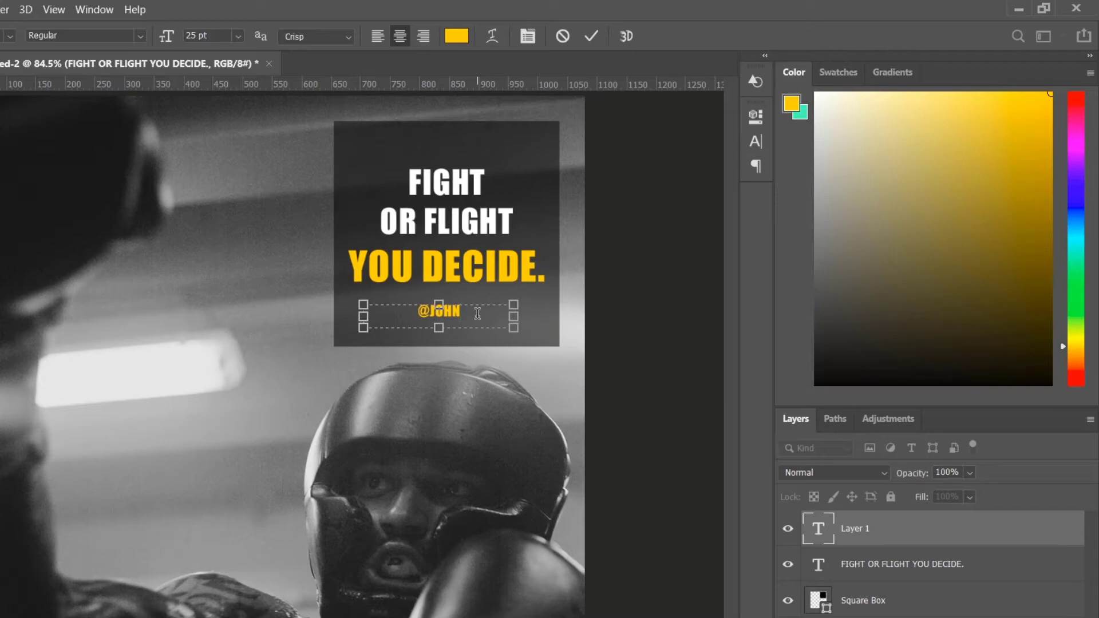
type("doebox")
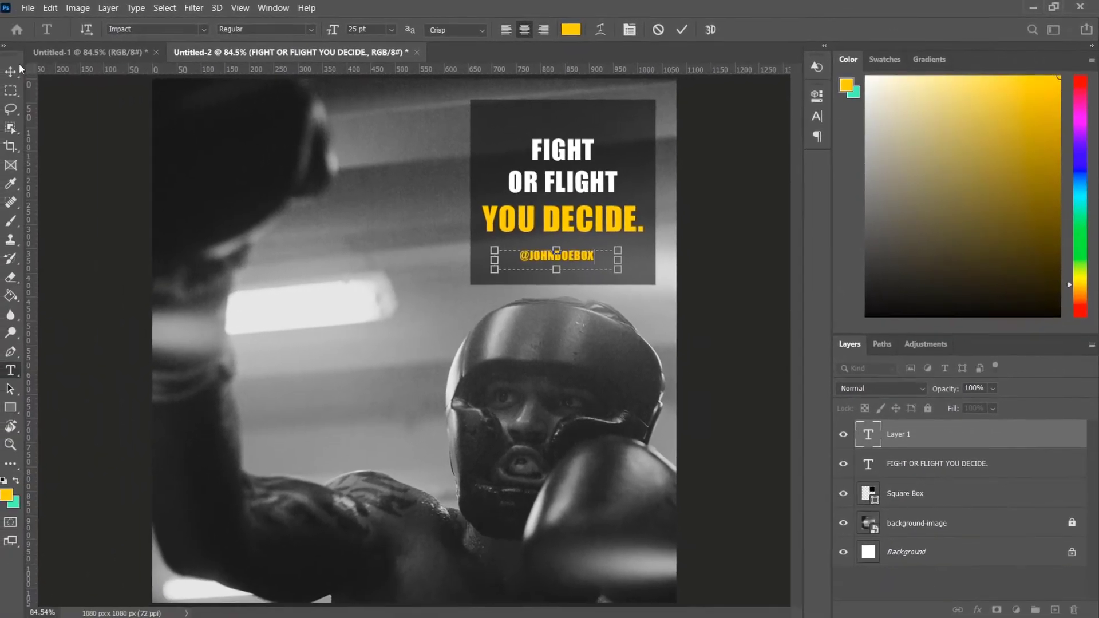
Commit the handle text and move it slightly lower in the dark box.
key("ctrl+Return")
key("v")
left_click_drag(578, 256, 577, 264)
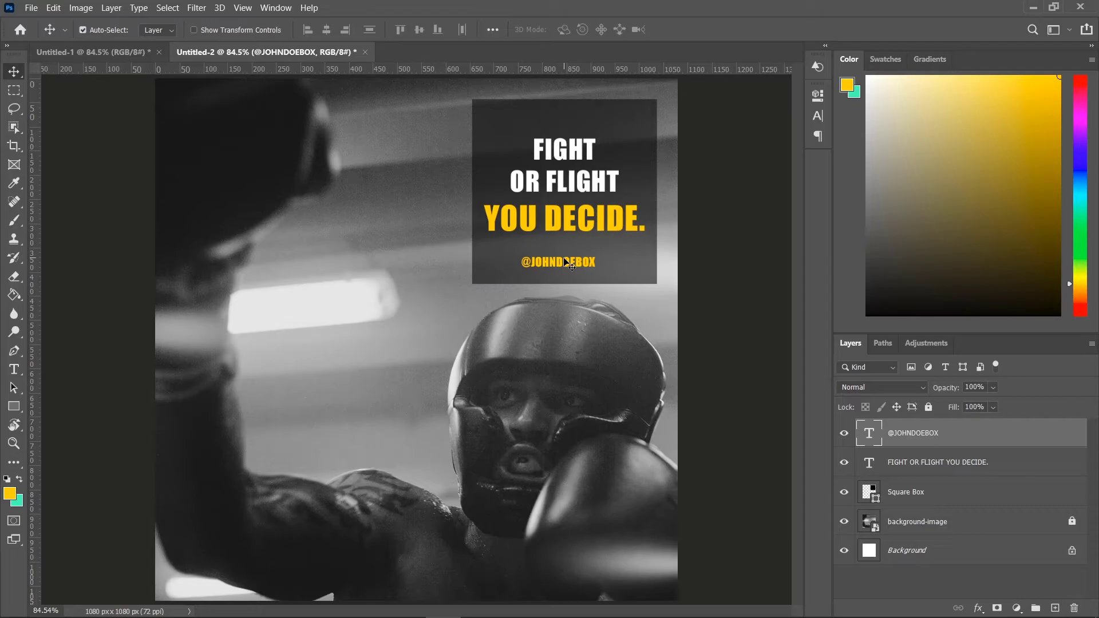
Try adjusting the tracking of the handle's letters after the @ sign in the character settings.
double_click(569, 264)
left_click(532, 263)
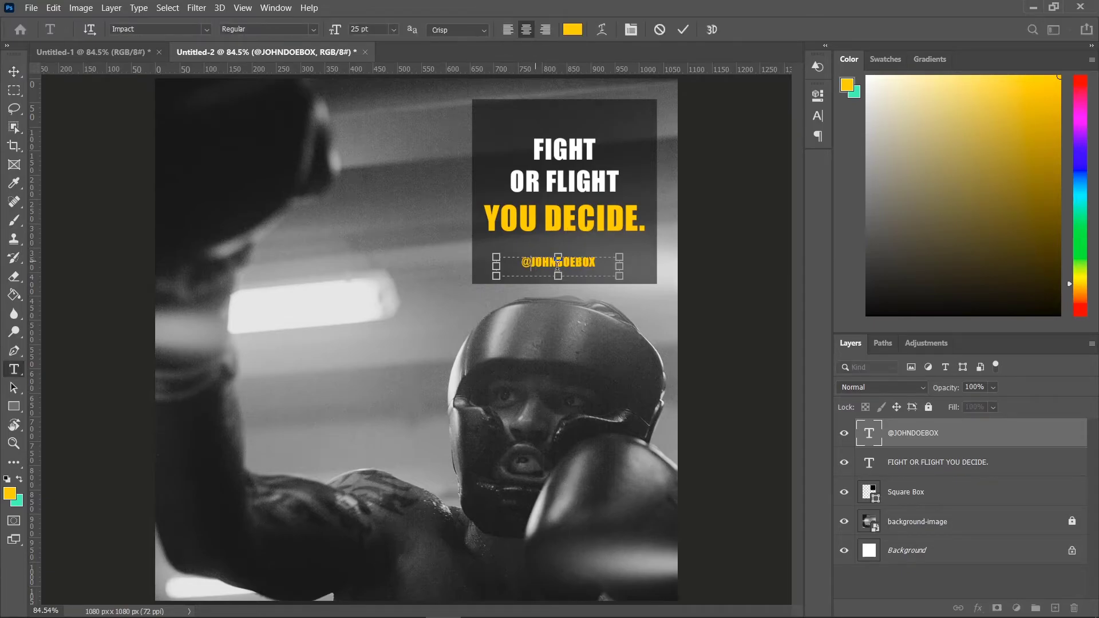
left_click(603, 269, "shift")
left_click(818, 116)
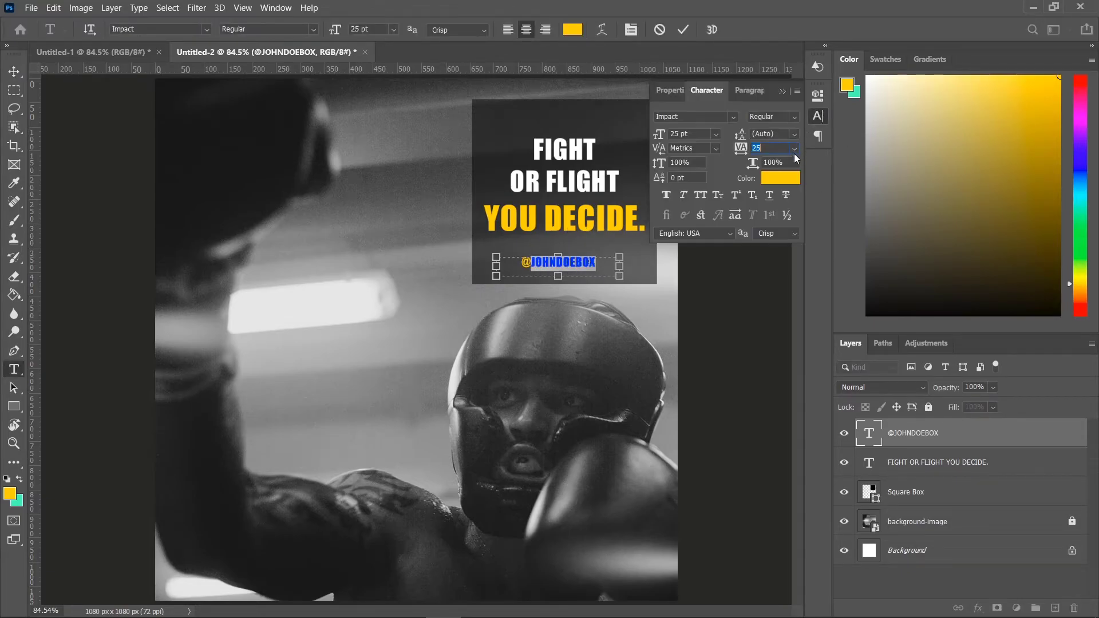
left_click_drag(740, 150, 739, 150)
left_click(788, 94)
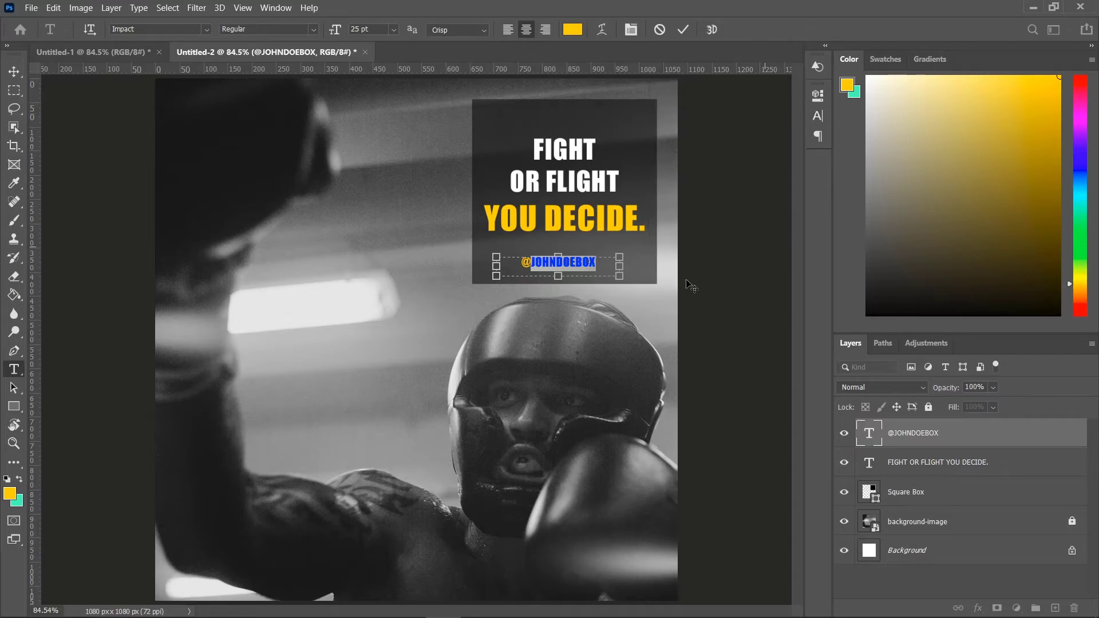
Change the font of the whole handle to Agenda Black and commit the text.
left_click(568, 263)
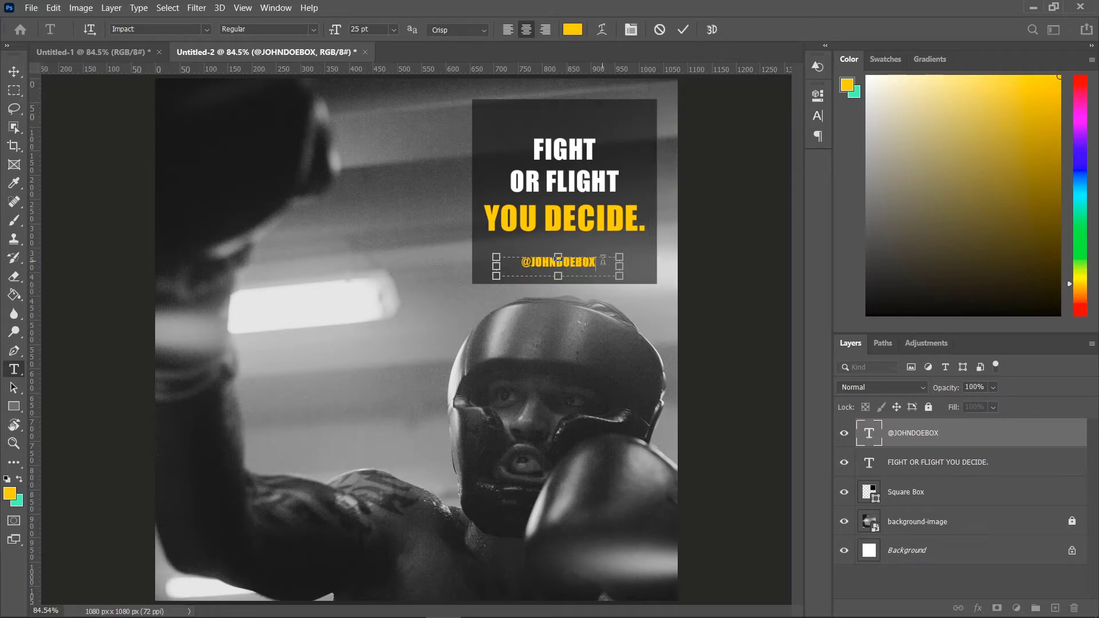
key("ctrl+a")
left_click(206, 29)
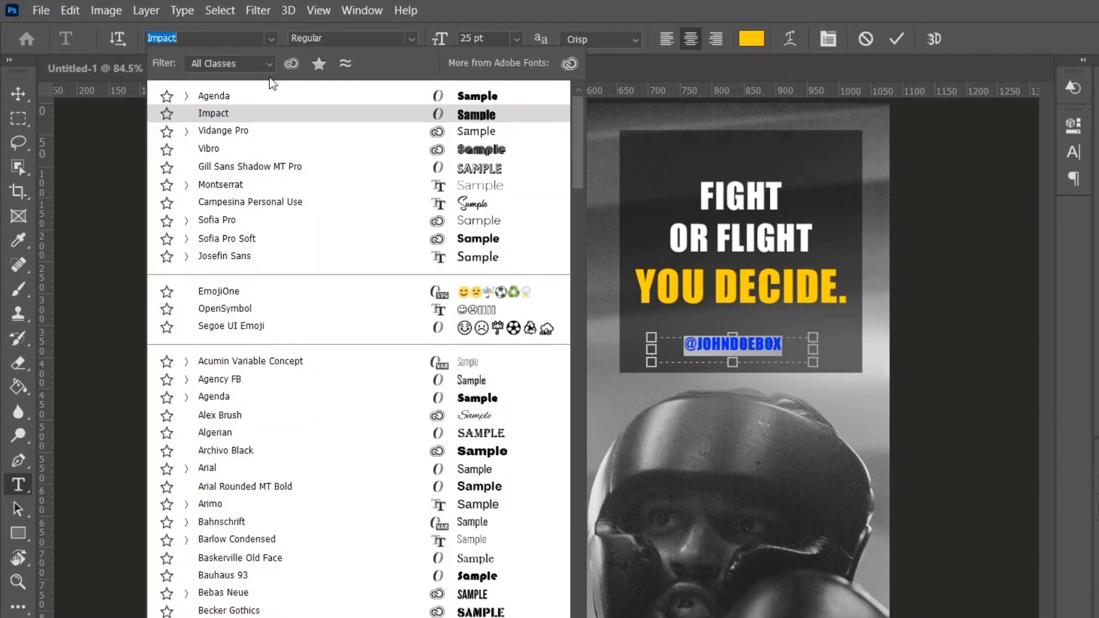
left_click(270, 96)
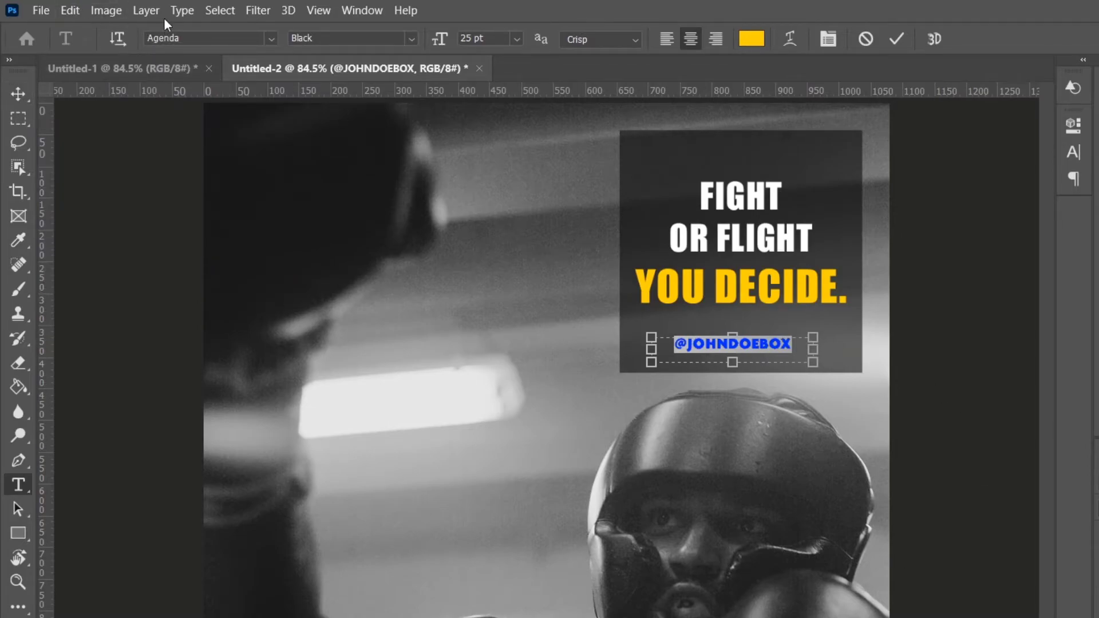
left_click(182, 11)
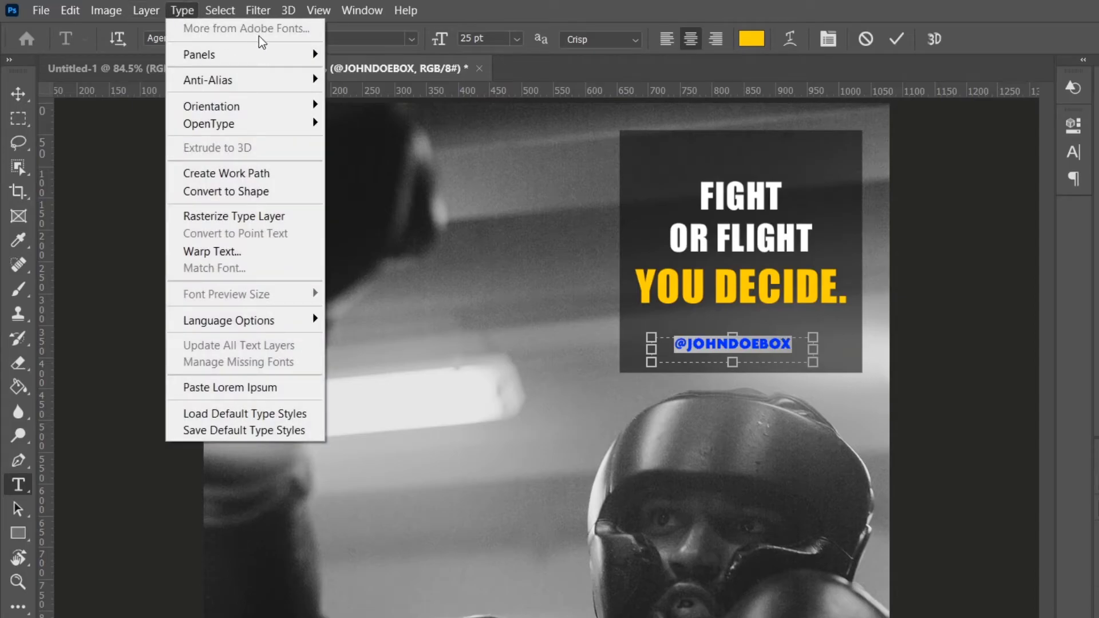
left_click(182, 9)
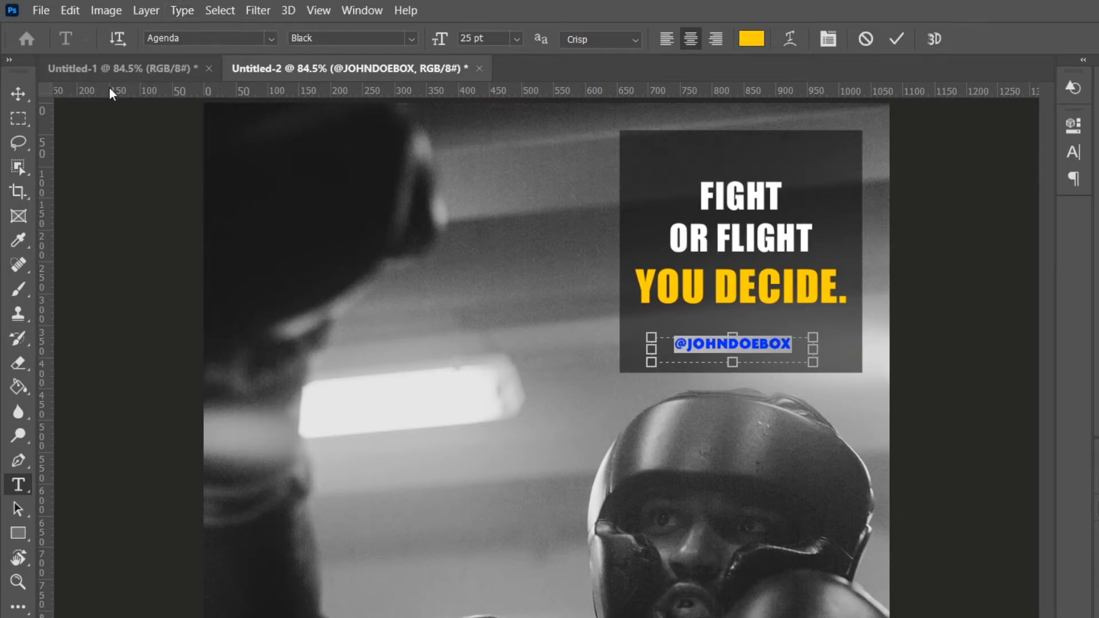
left_click(18, 94)
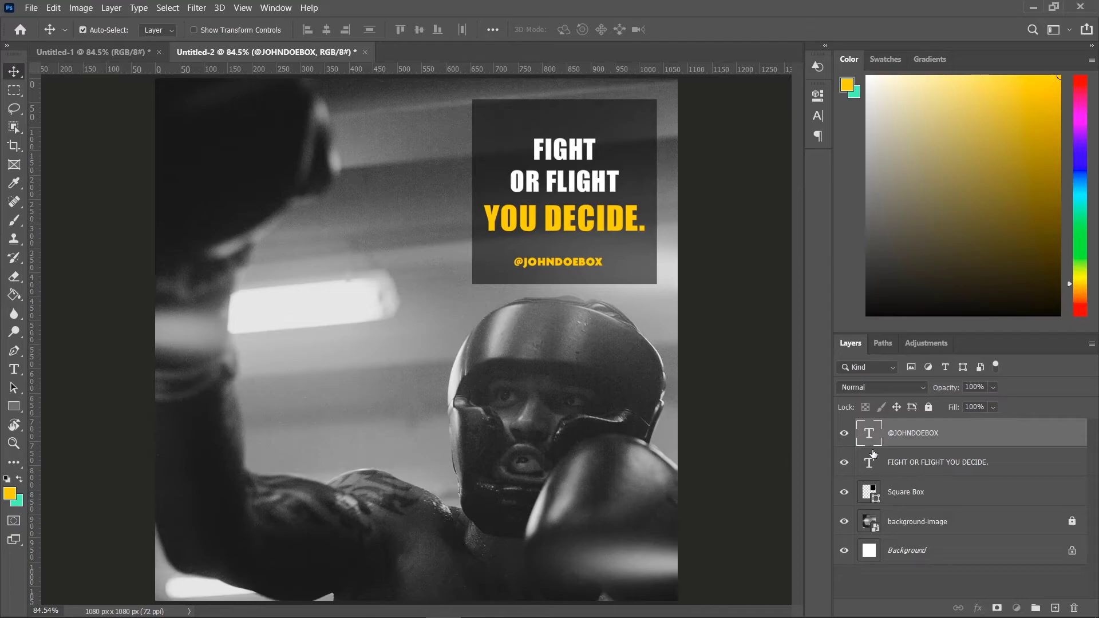
Group the handle text, FIGHT OR FLIGHT YOU DECIDE. text and Square Box layers together.
left_click(938, 471)
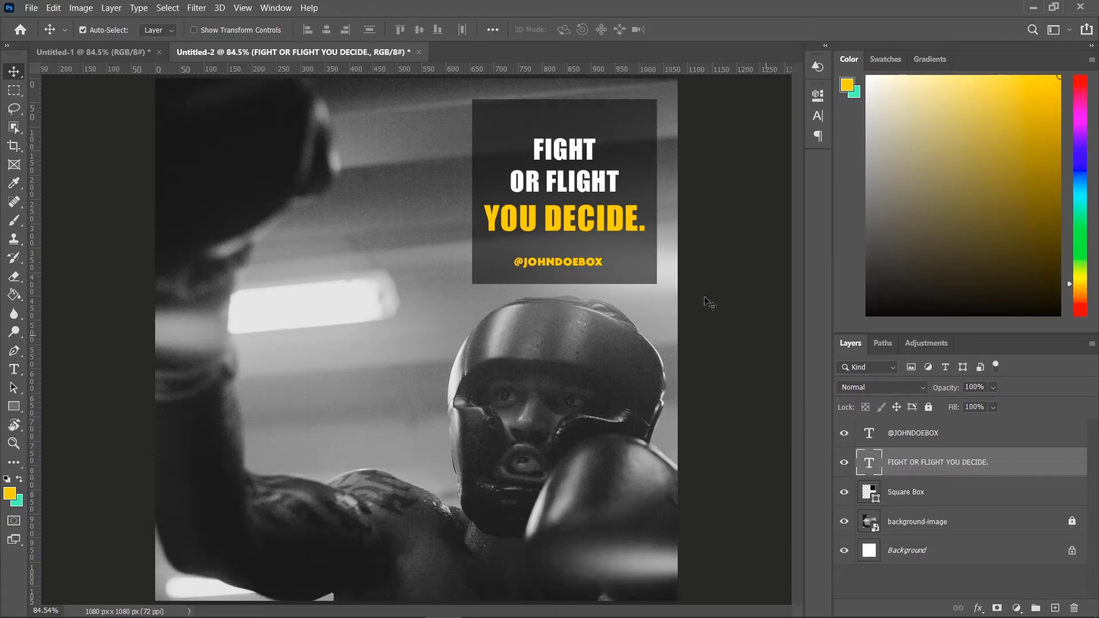
left_click_drag(584, 184, 581, 181)
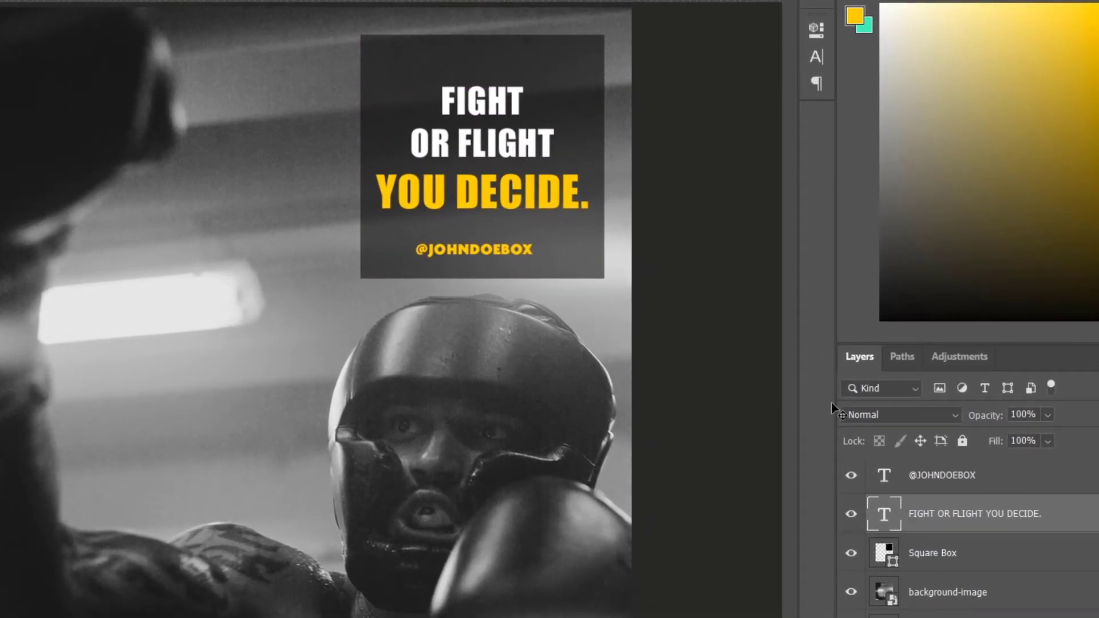
left_click(961, 563, "shift")
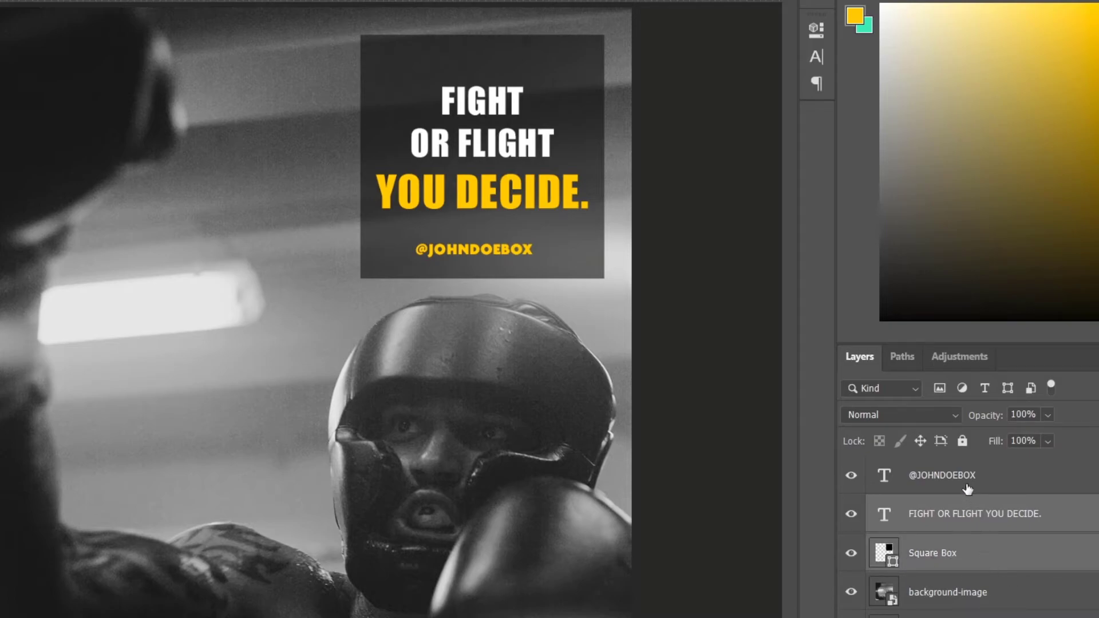
left_click(951, 478, "shift")
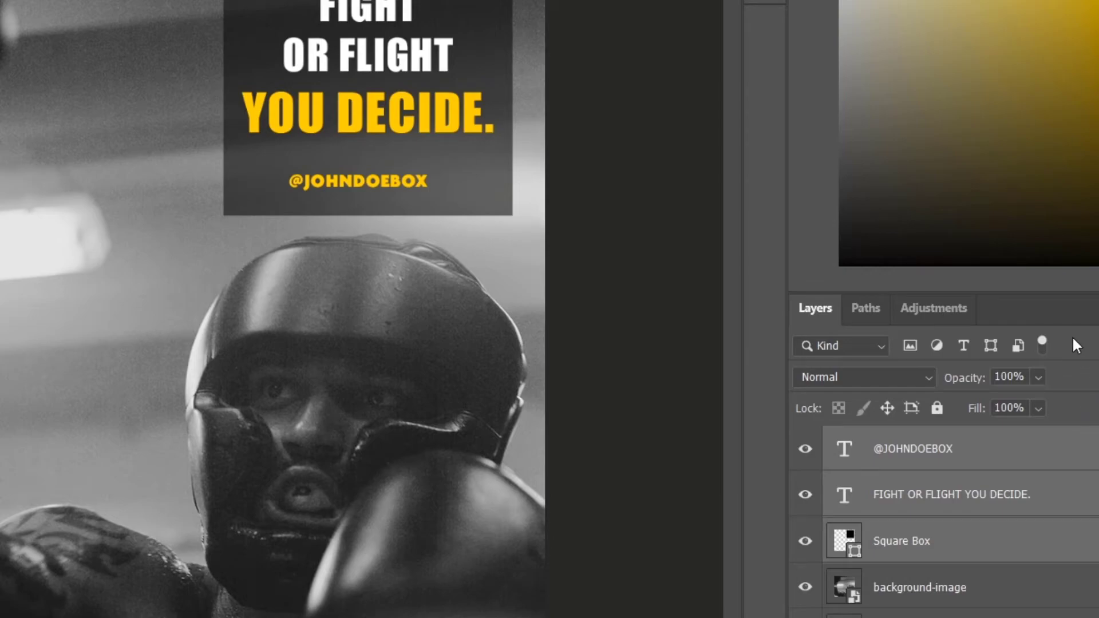
key("ctrl+g")
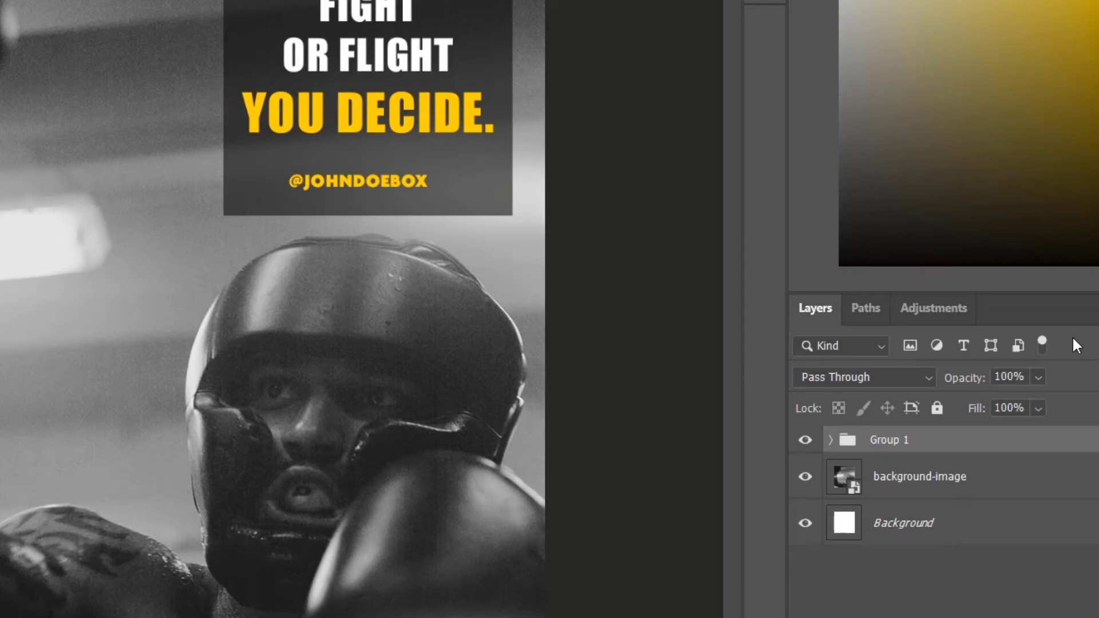
Rename the new layer group as Text Box Group.
double_click(886, 442)
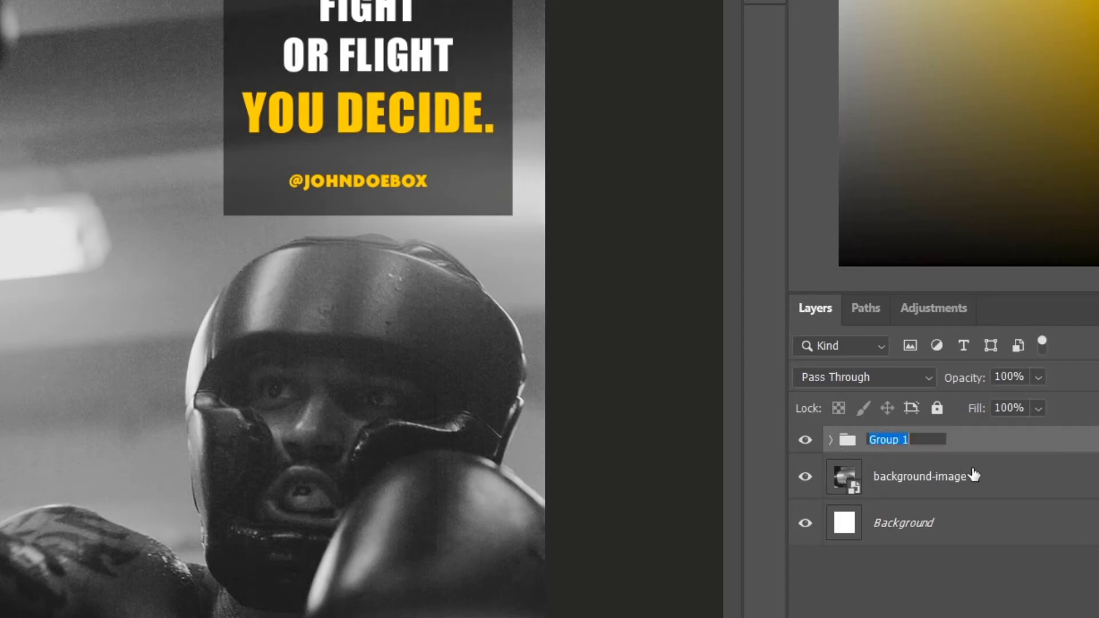
key("BackSpace")
key("Caps_Lock")
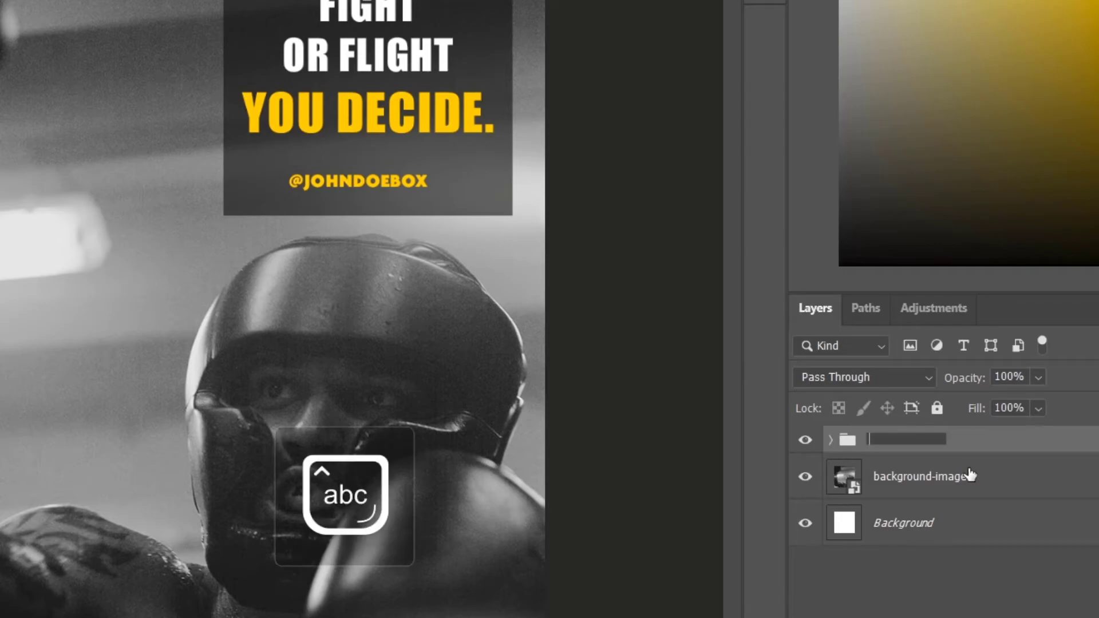
type("Tex")
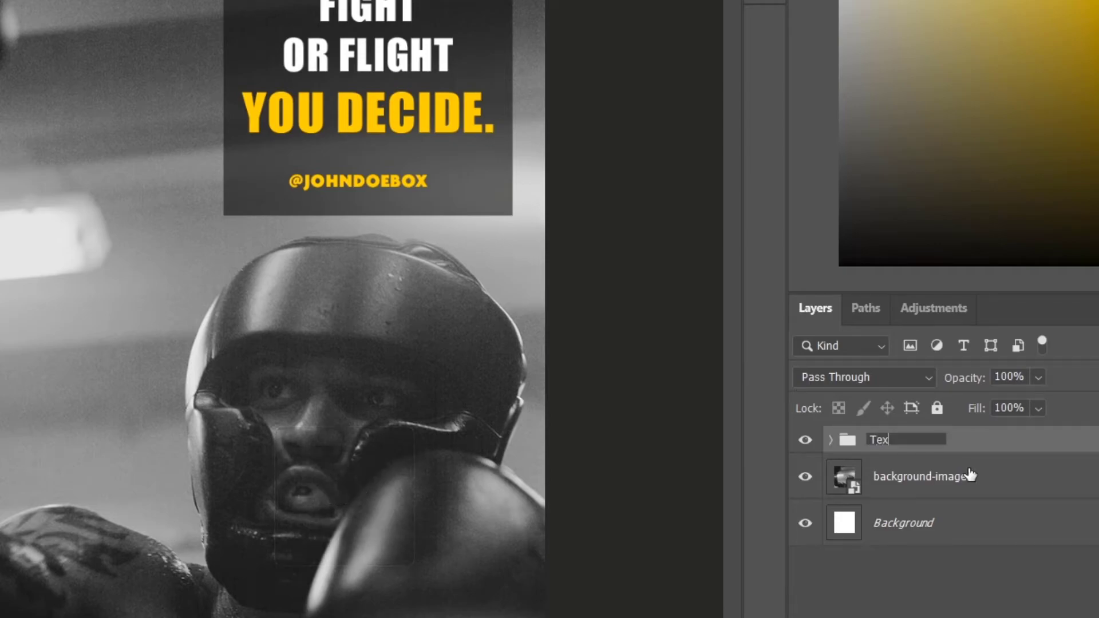
type("t Box Group")
key("Return")
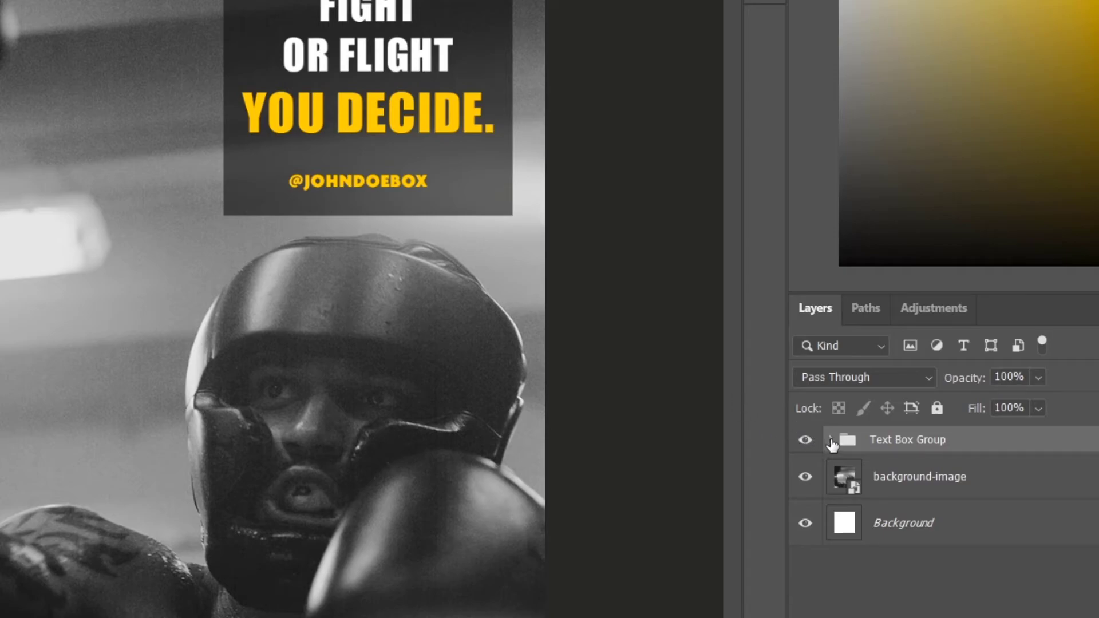
Align the FIGHT OR FLIGHT YOU DECIDE. text with the Square Box, trying left edges and finishing on horizontal centers.
left_click(831, 440)
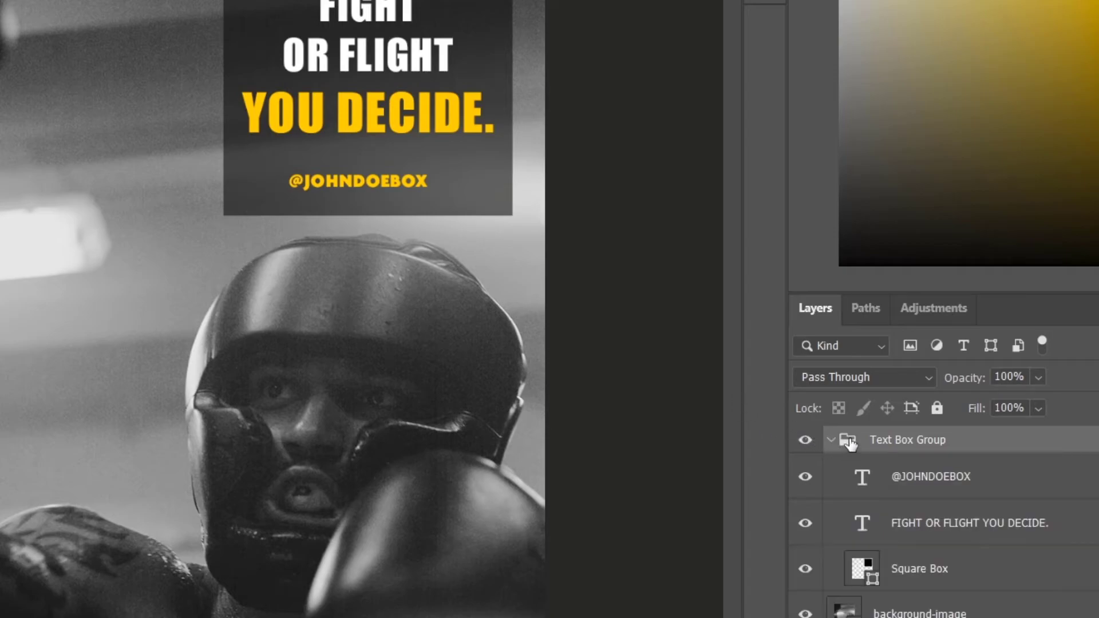
left_click(935, 534)
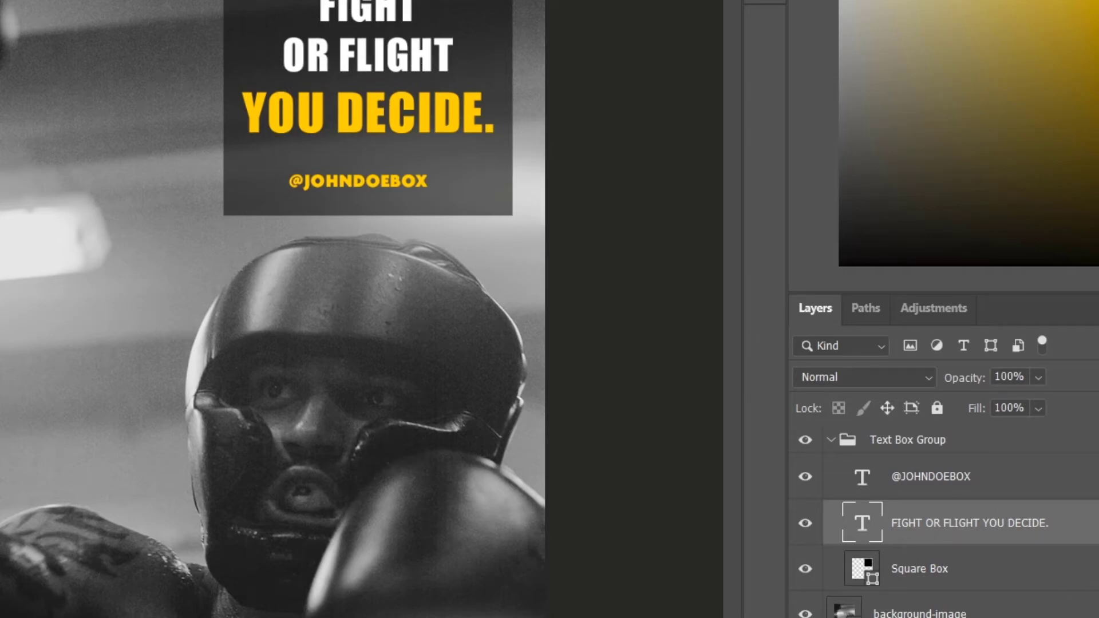
left_click(949, 575, "shift")
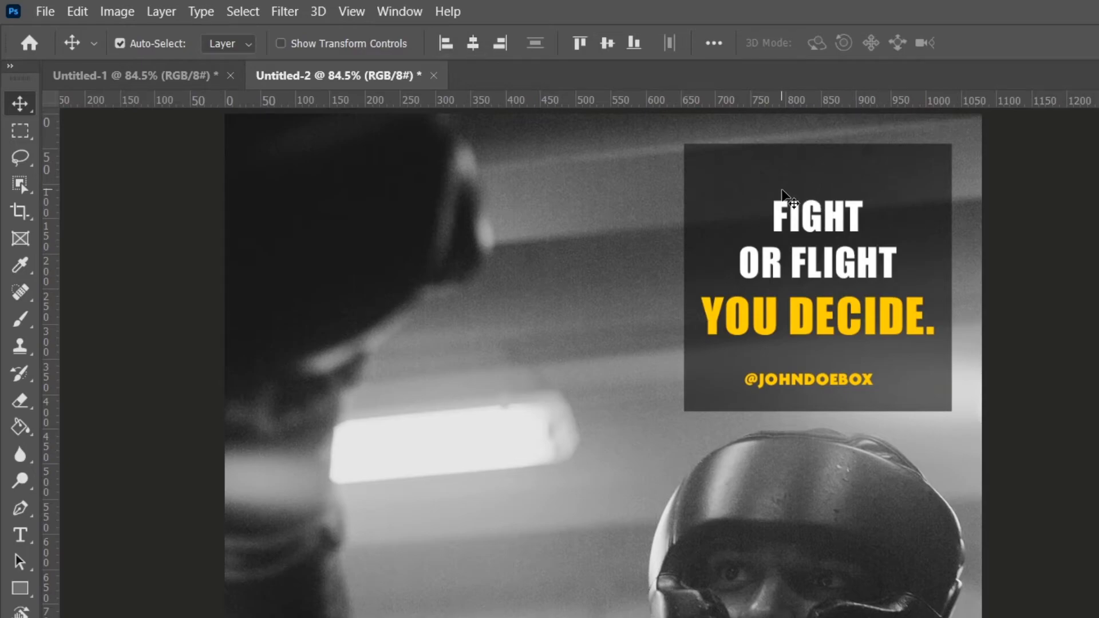
left_click(446, 43)
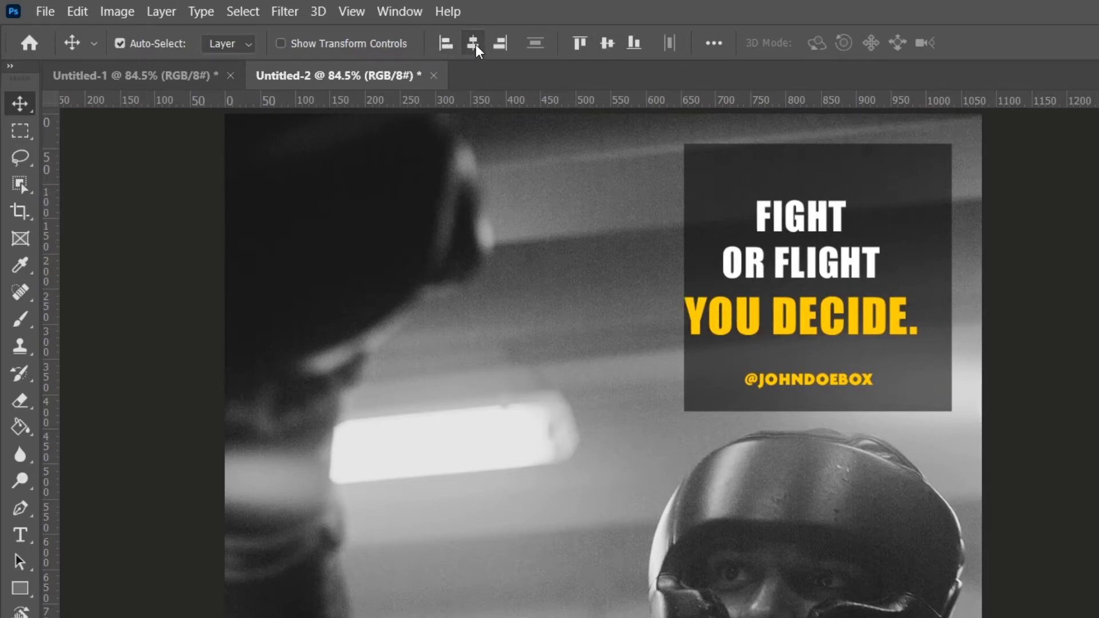
left_click(474, 44)
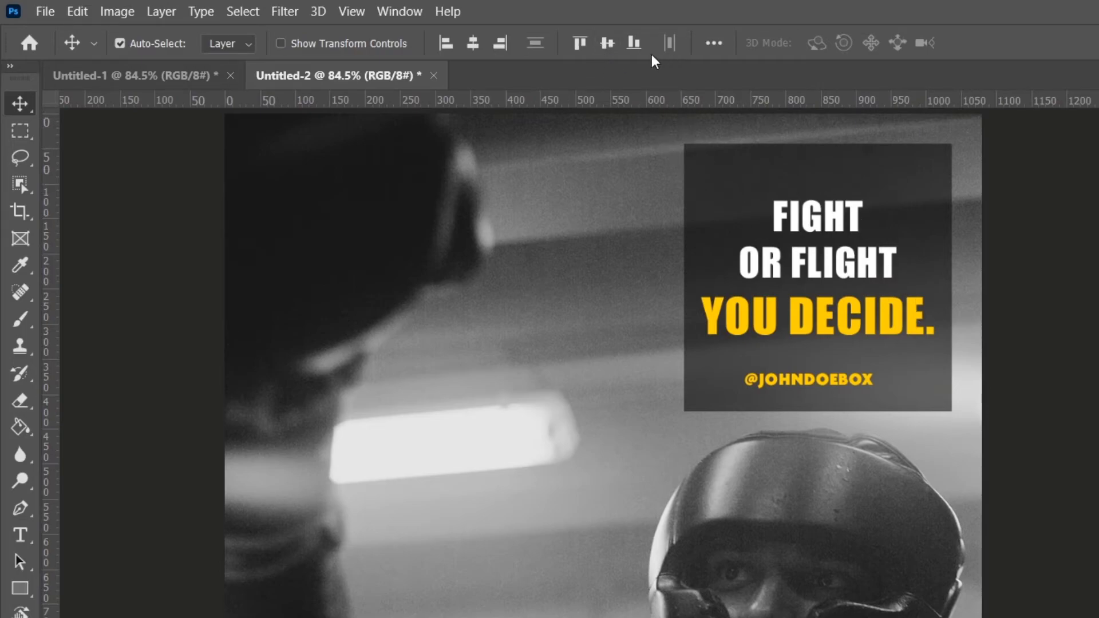
Align the FIGHT OR FLIGHT YOU DECIDE. text to the Square Box's vertical center, also trying top-edge alignment in between.
left_click(608, 45)
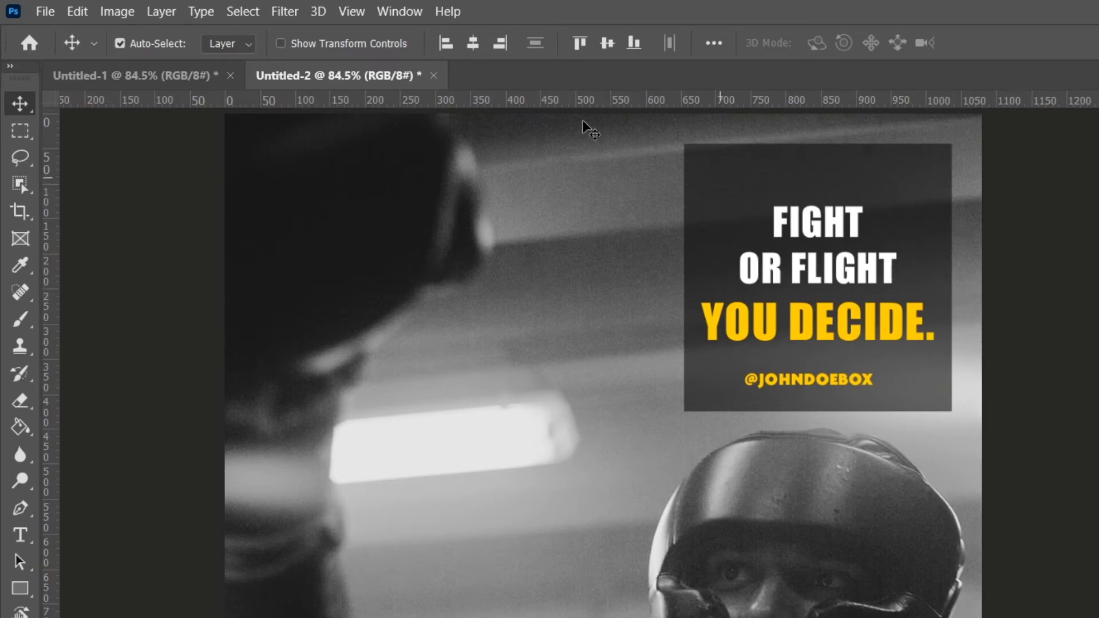
left_click(583, 46)
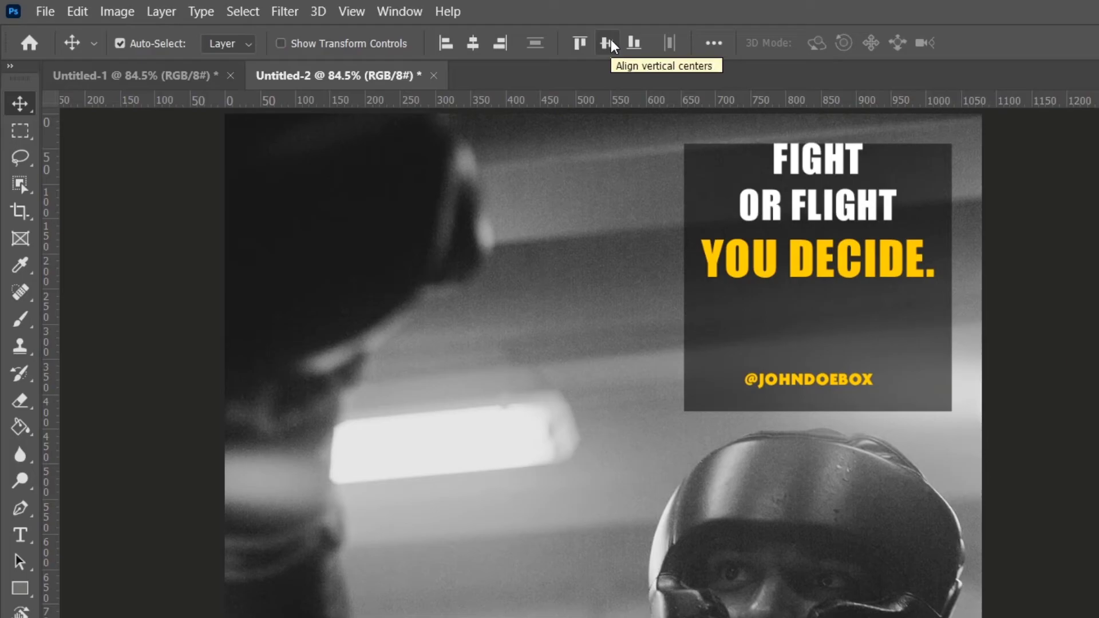
left_click(608, 44)
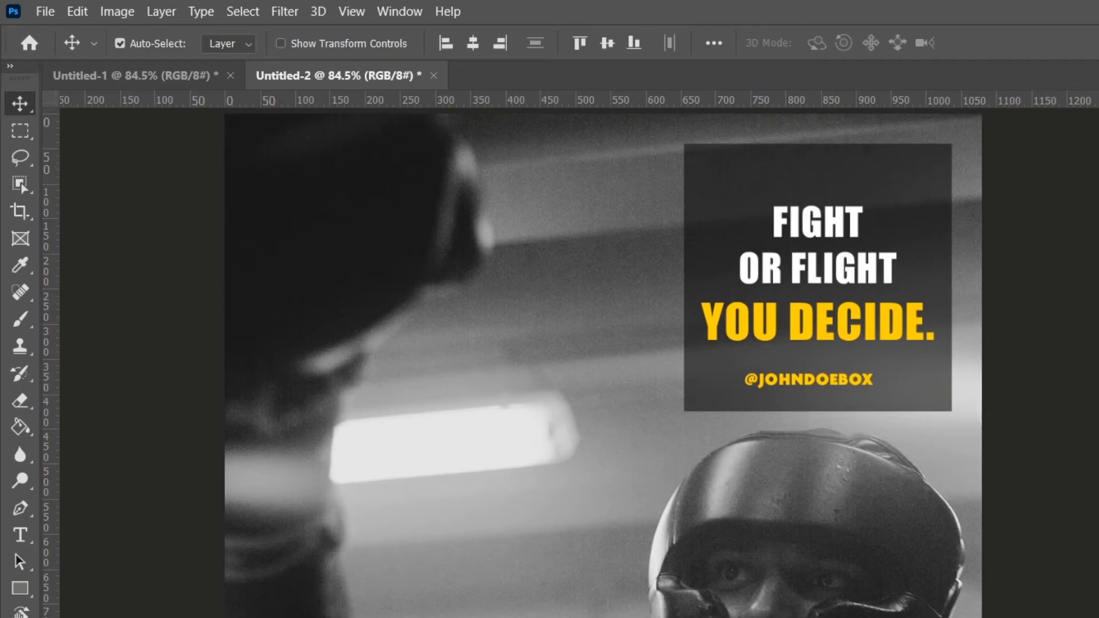
Center the handle text horizontally on the Square Box.
left_click(808, 380)
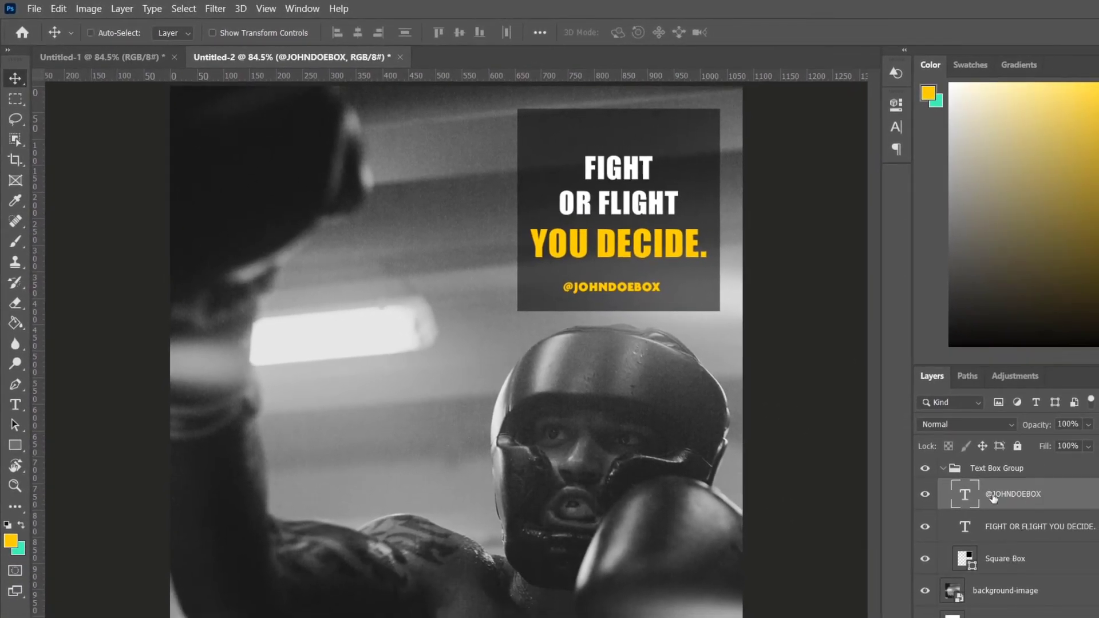
key("ctrl")
left_click(1016, 563, "ctrl")
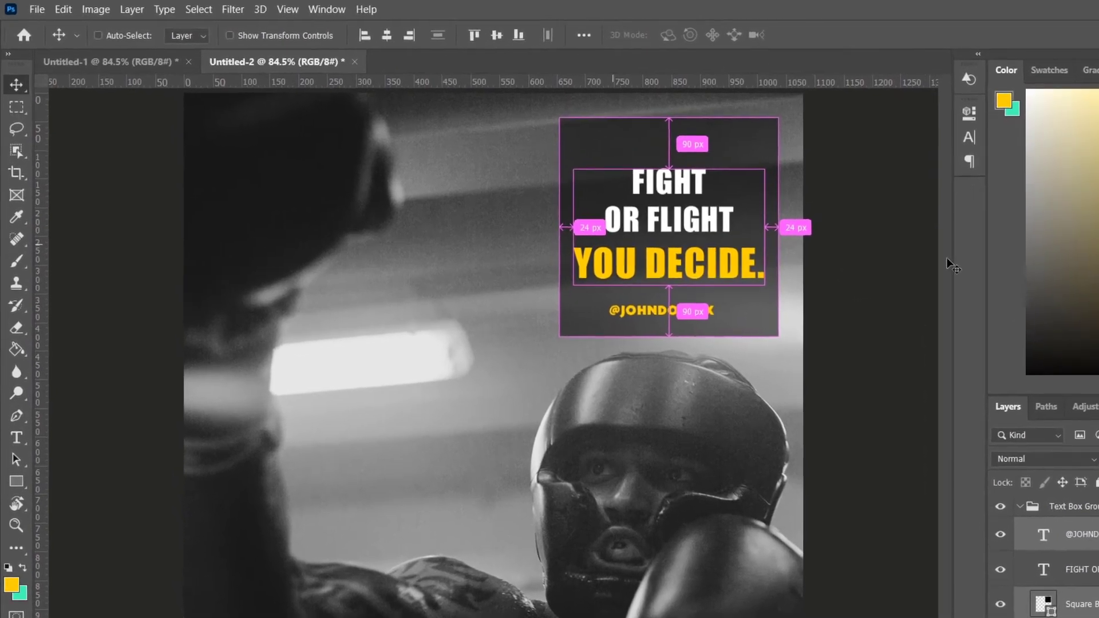
key("ctrl")
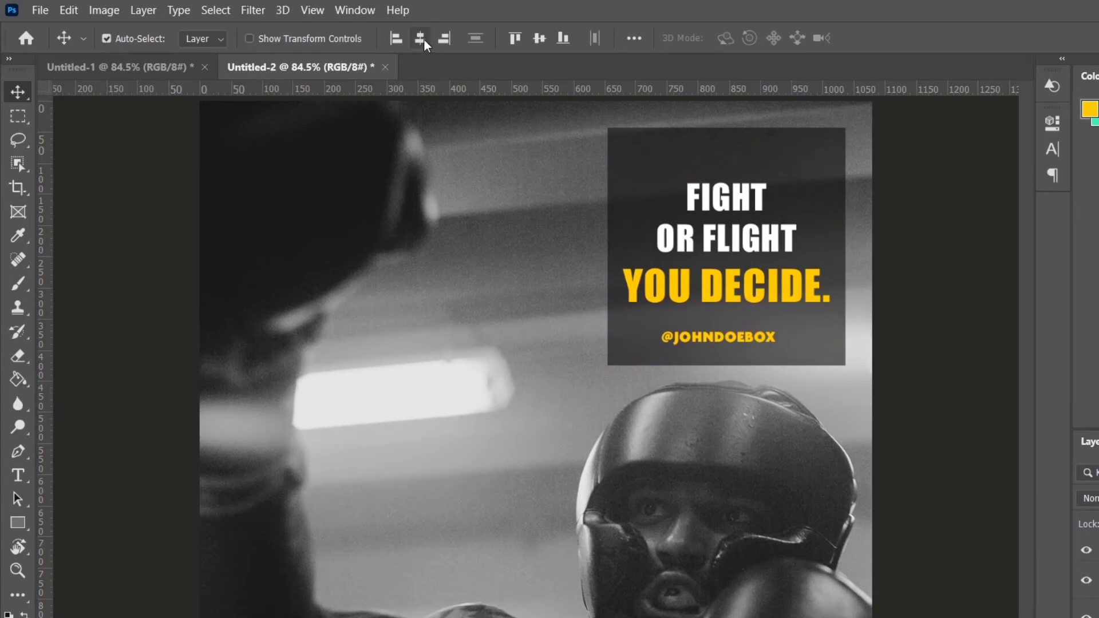
left_click(424, 39)
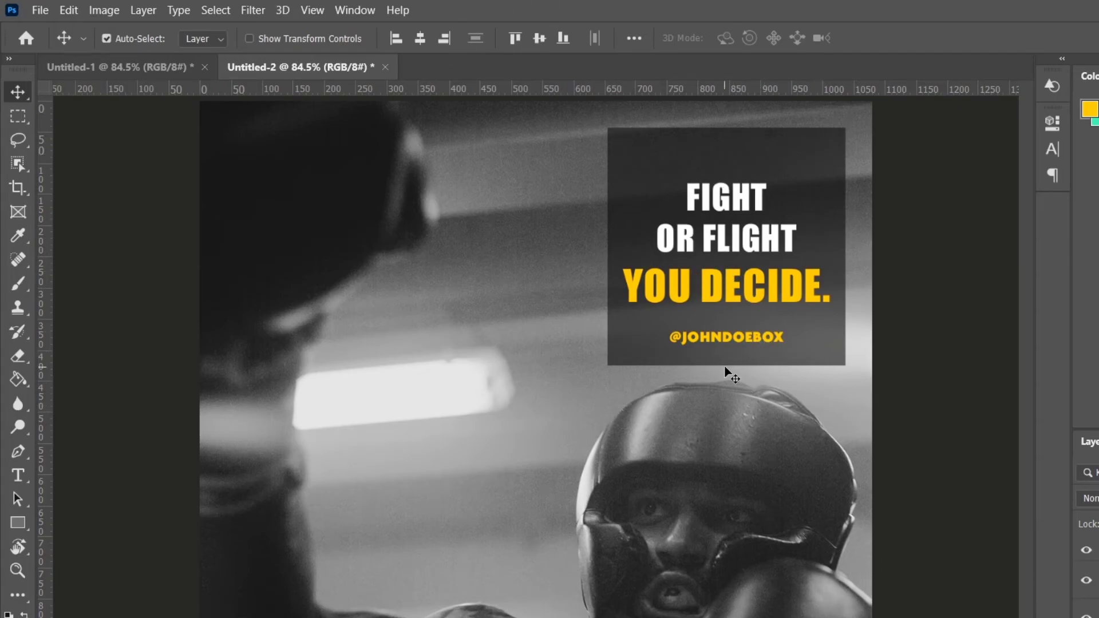
Try aligning the handle text to the Square Box's vertical center and undo that alignment.
left_click(538, 38)
key("ctrl")
key("ctrl+z")
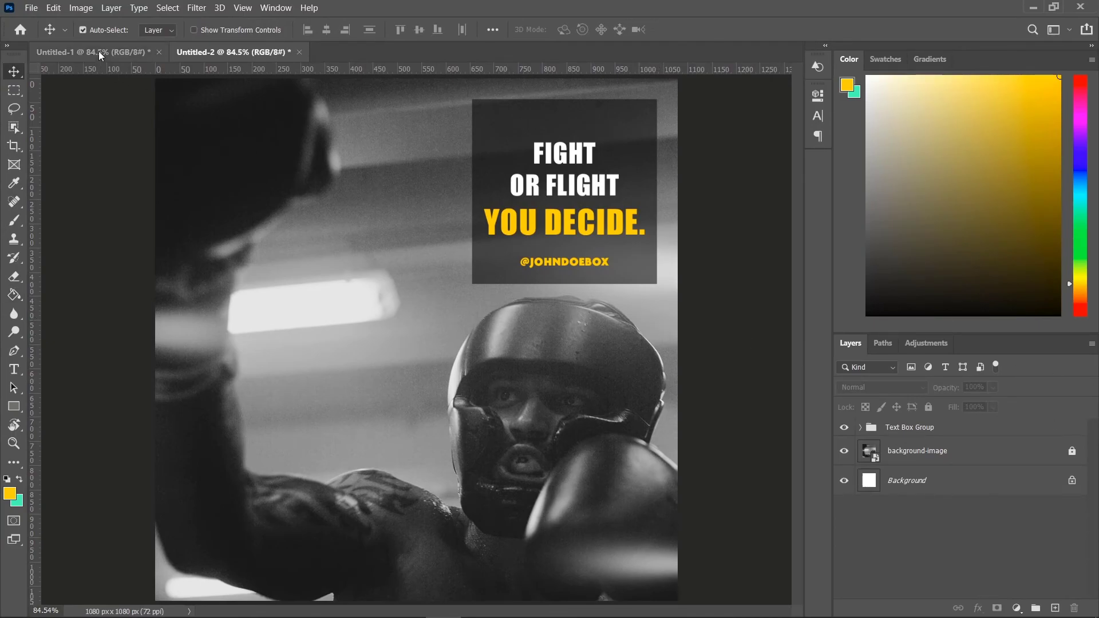
Compare with the Untitled-1 design, and enlarge the Square Box in Untitled-2 proportionally around the text to about 405 px square.
key("ctrl+Tab")
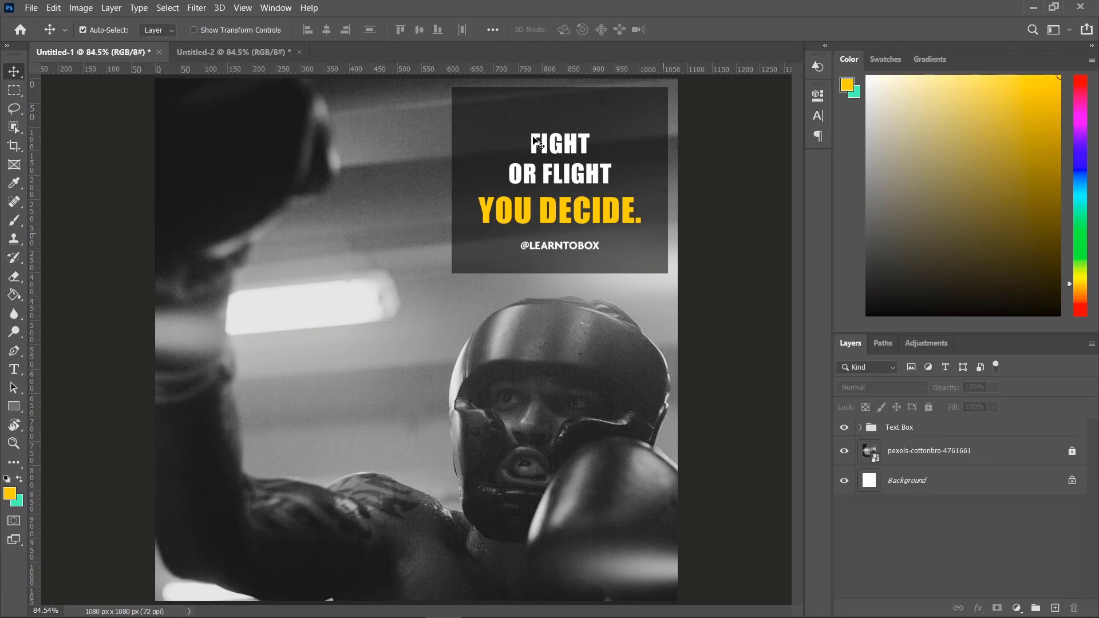
left_click(194, 52)
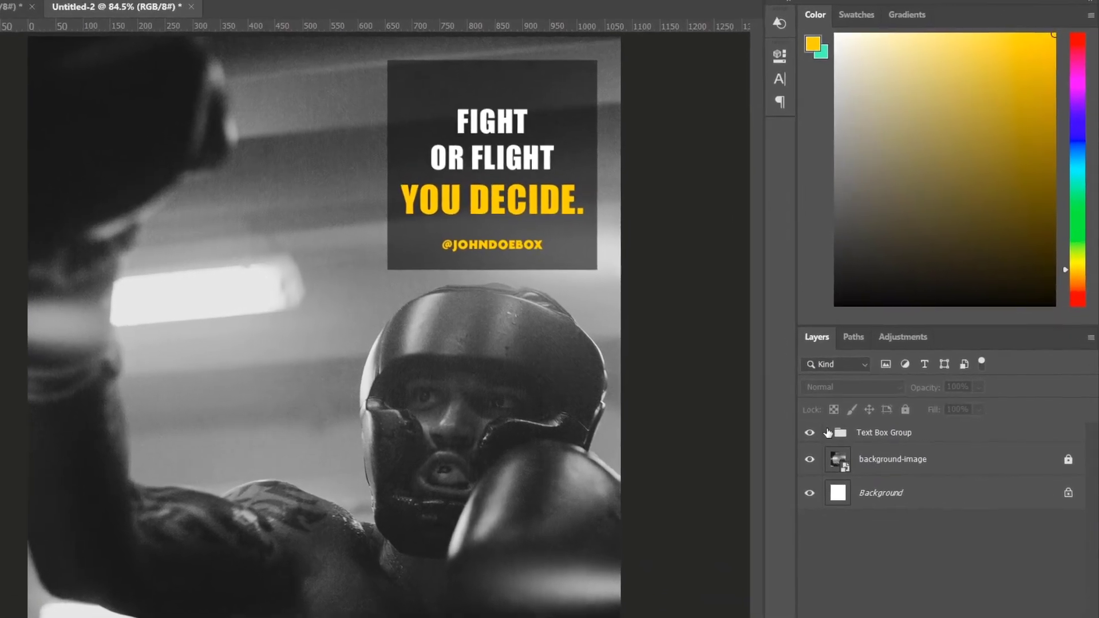
left_click(860, 427)
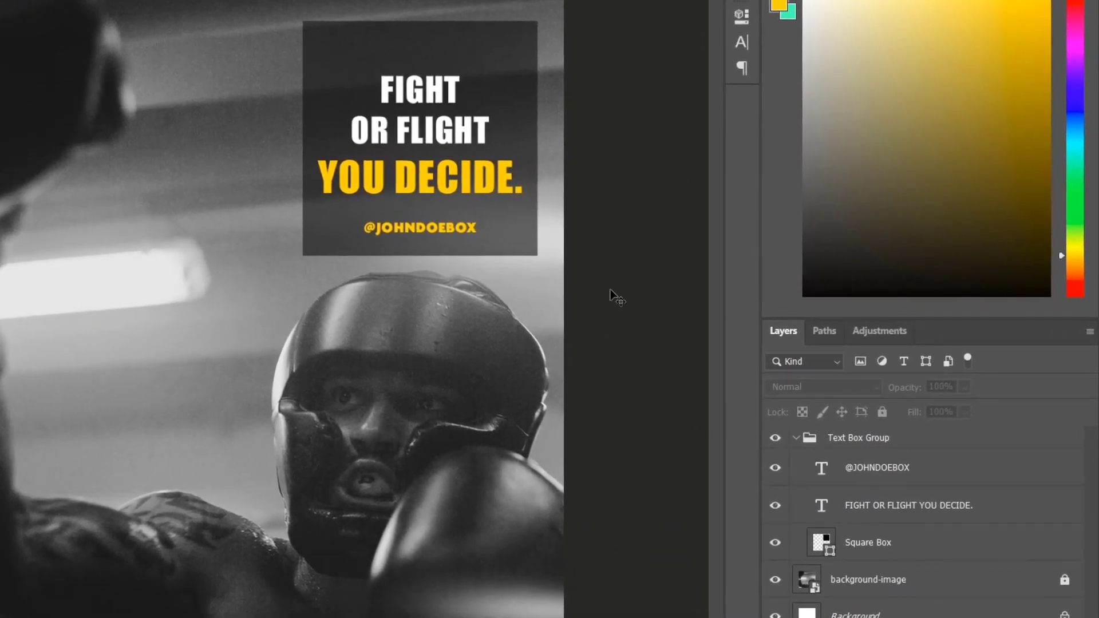
left_click(871, 542)
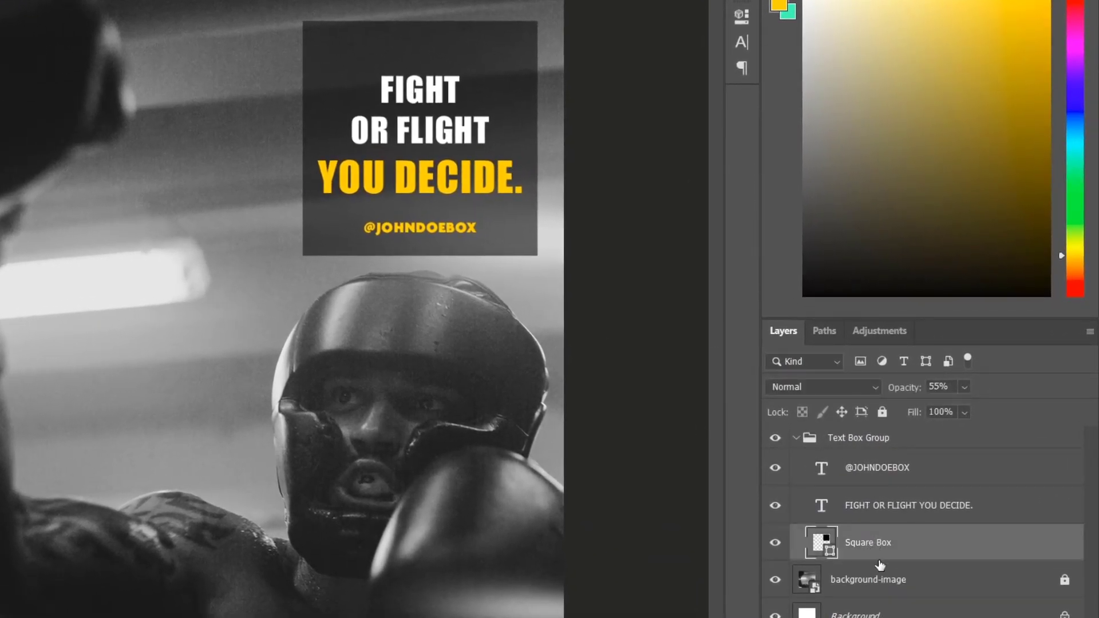
key("ctrl+t")
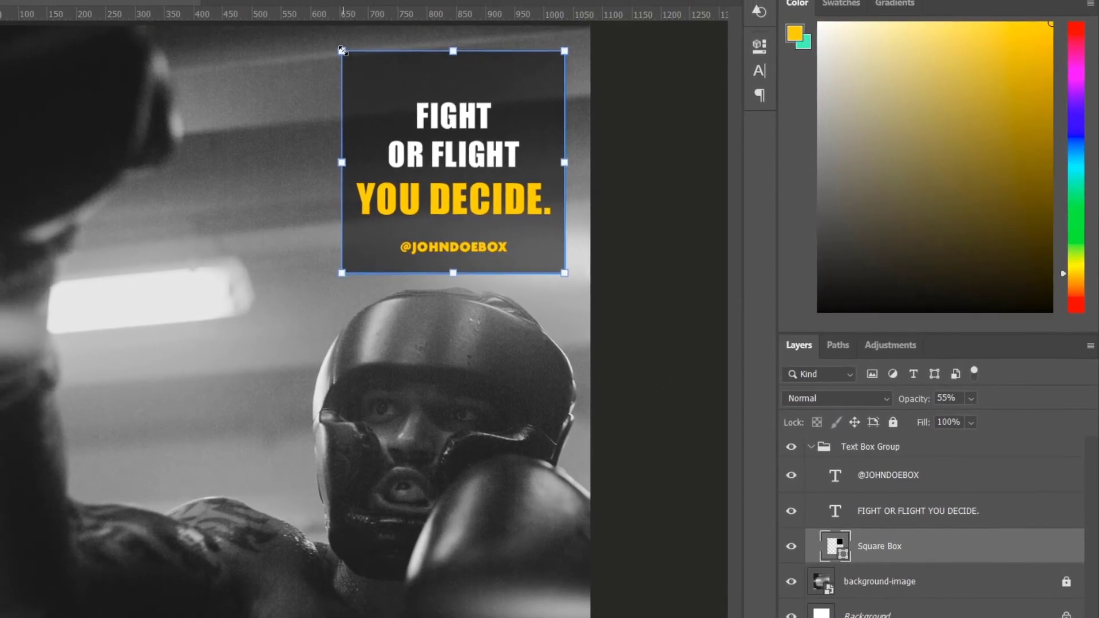
left_click_drag(303, 20, 288, 4)
left_click_drag(330, 35, 330, 36)
left_click_drag(448, 99, 452, 111)
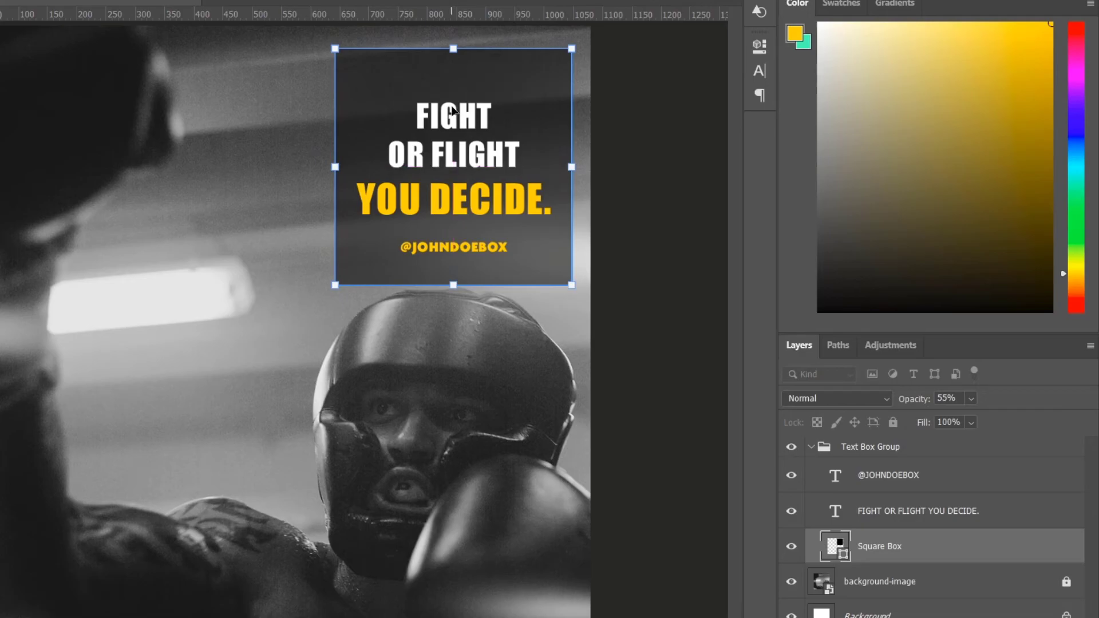
Show the grid over the canvas and hide the background-image layer.
key("ctrl")
key("ctrl+apostrophe")
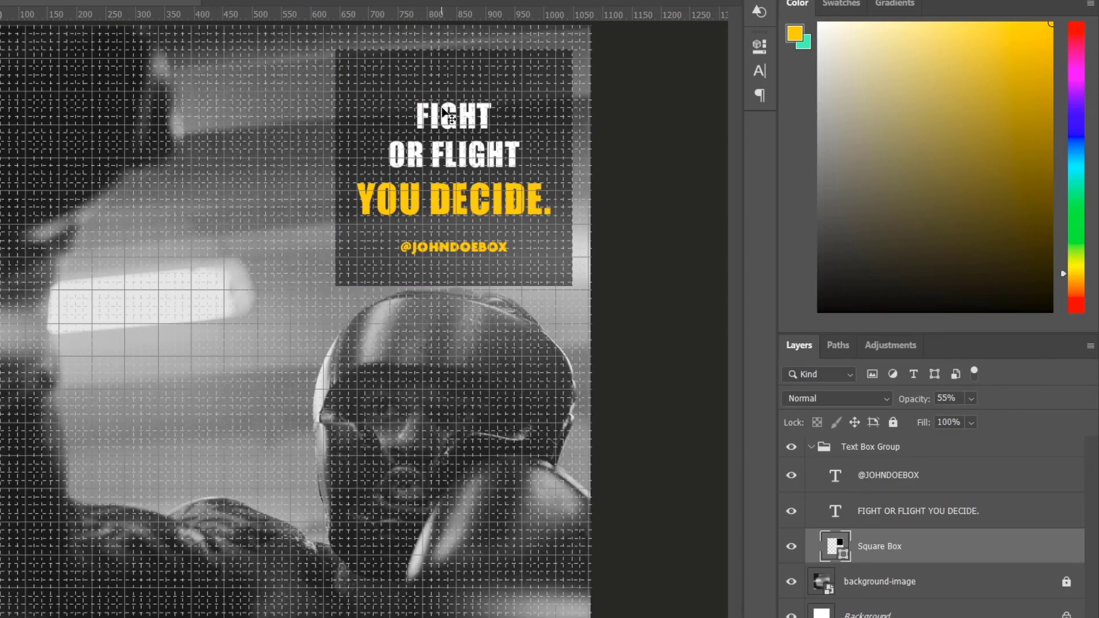
key("ctrl")
left_click(792, 582)
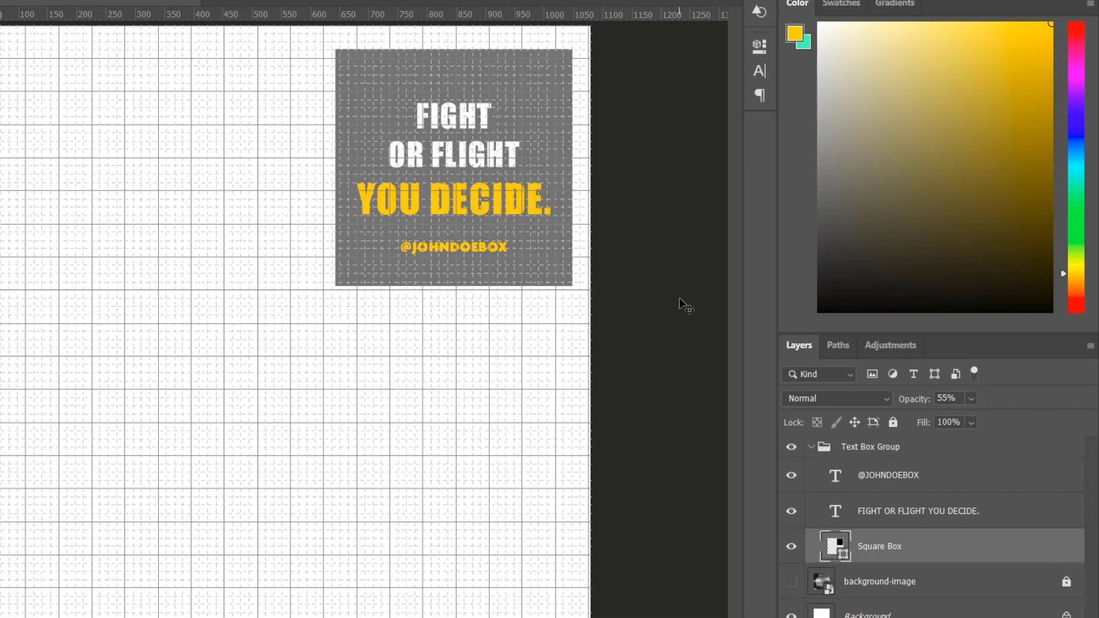
Nudge the Square Box about 2 px down and 11 px left to equalize its margins to the canvas's top and right edges.
key("ctrl+plus")
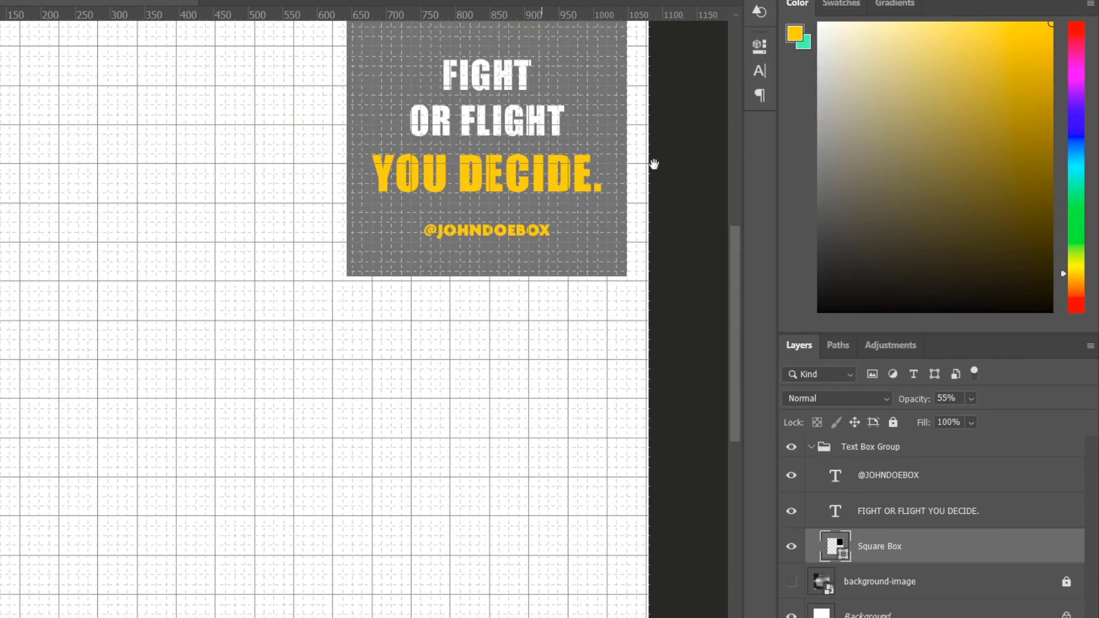
scroll(645, 278, "up", 5)
scroll(630, 343, "right", 2)
key("ctrl+plus")
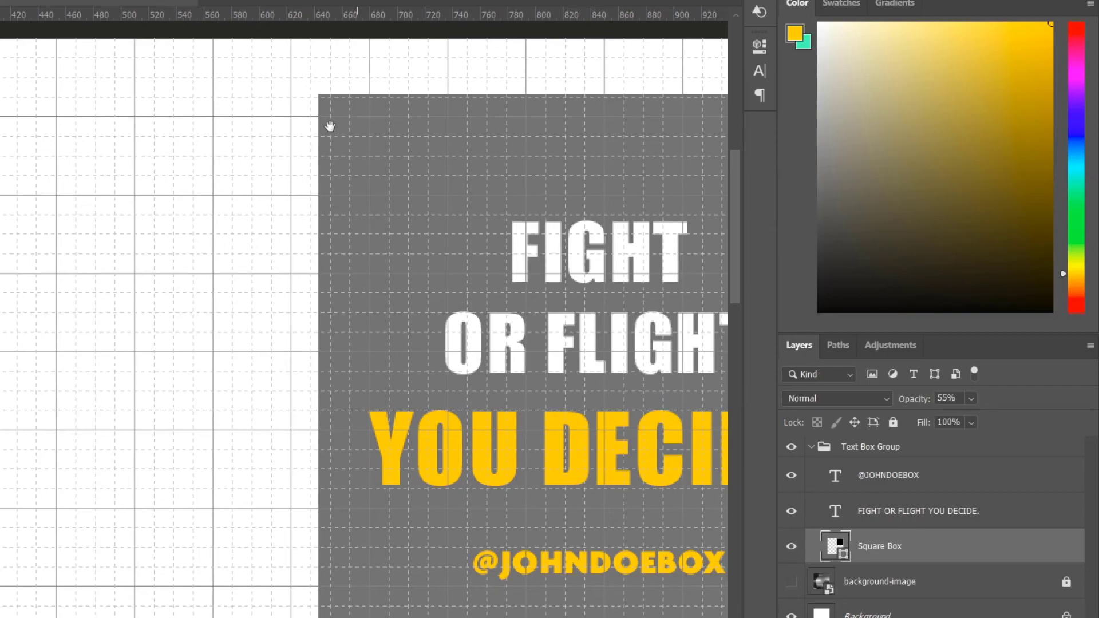
scroll(343, 138, "right", 6)
left_click_drag(228, 219, 238, 216)
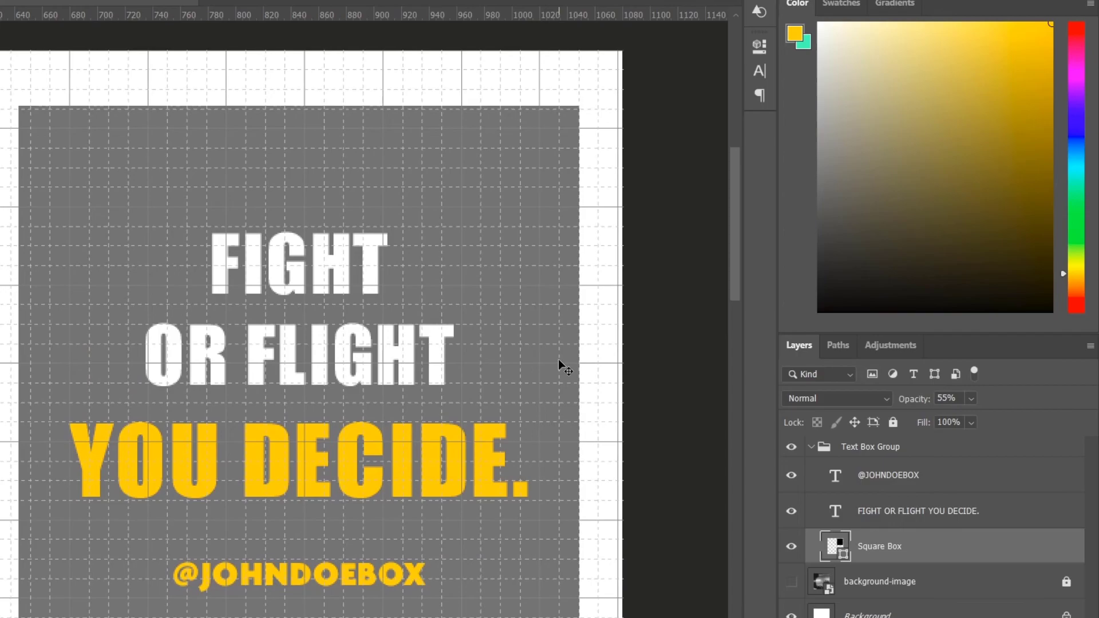
key("Down")
key("Down")
key("Left")
key("Left")
key("Left")
key("Left")
key("Left")
key("Left")
key("Left")
key("Left")
key("Left")
key("Left")
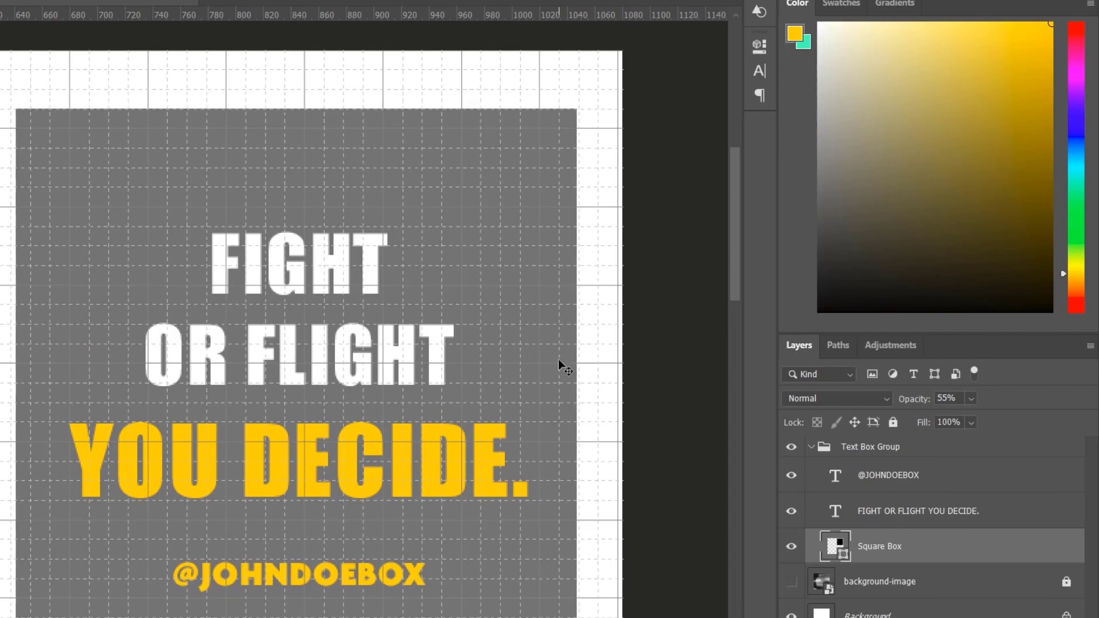
key("Left")
key("Left")
key("Left")
key("Left")
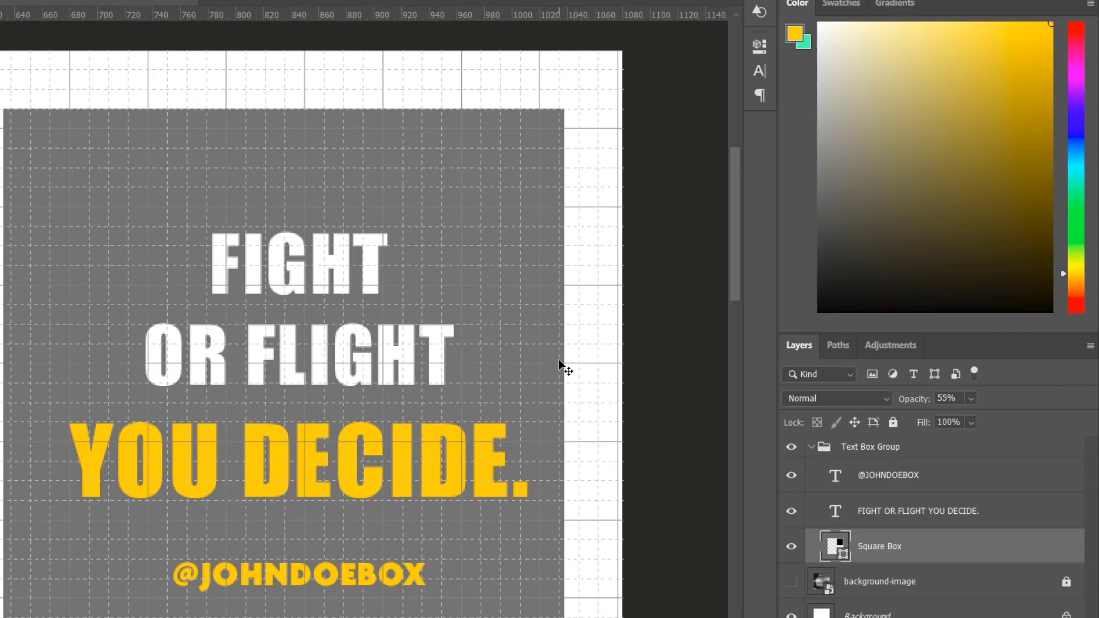
Fine-tune the Square Box's horizontal position by nudging it about 2 px to the right.
key("Right")
key("Right")
key("Right")
key("Left")
Make the background-image layer visible again and hide the grid over the canvas.
key("ctrl+minus")
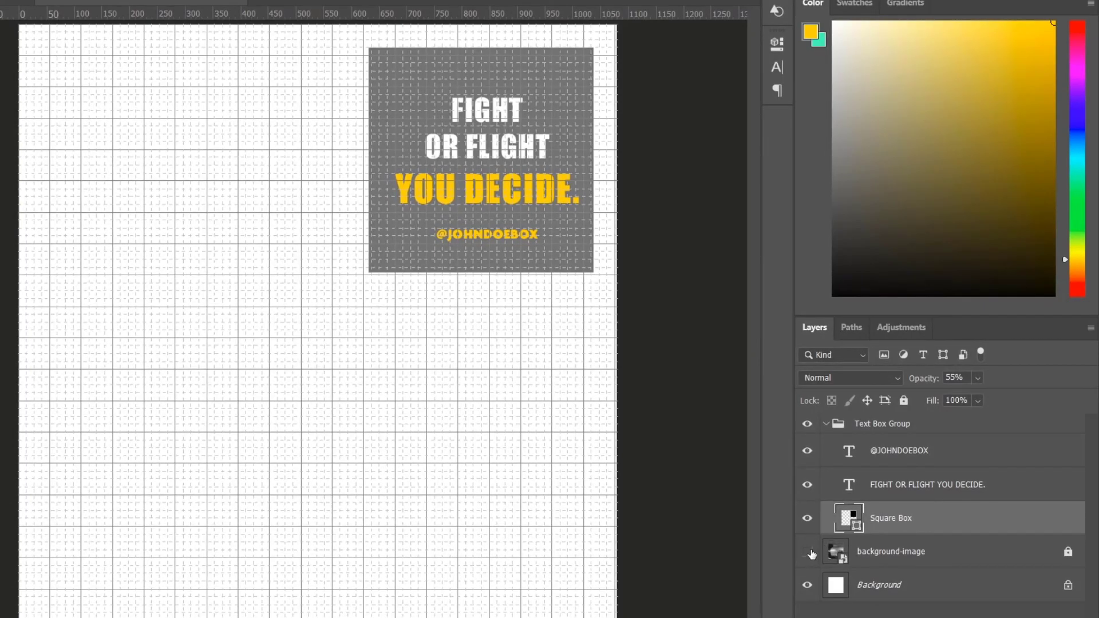
left_click(808, 553)
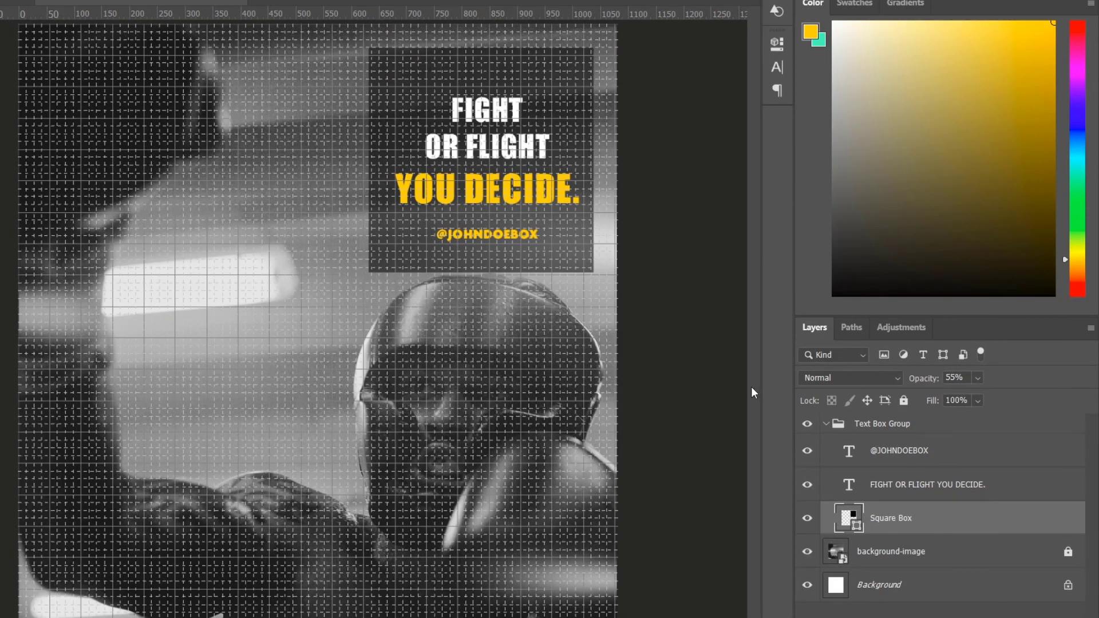
key("ctrl+apostrophe")
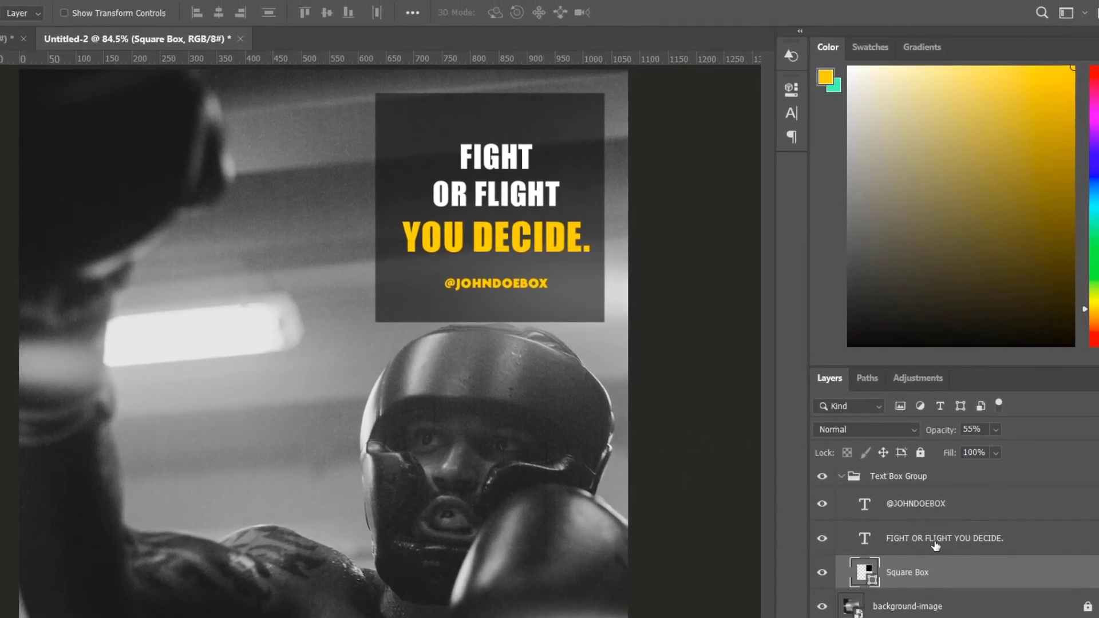
Align the "FIGHT OR FLIGHT YOU DECIDE." headline to the Square Box's horizontal and vertical centers.
left_click(927, 484, "shift")
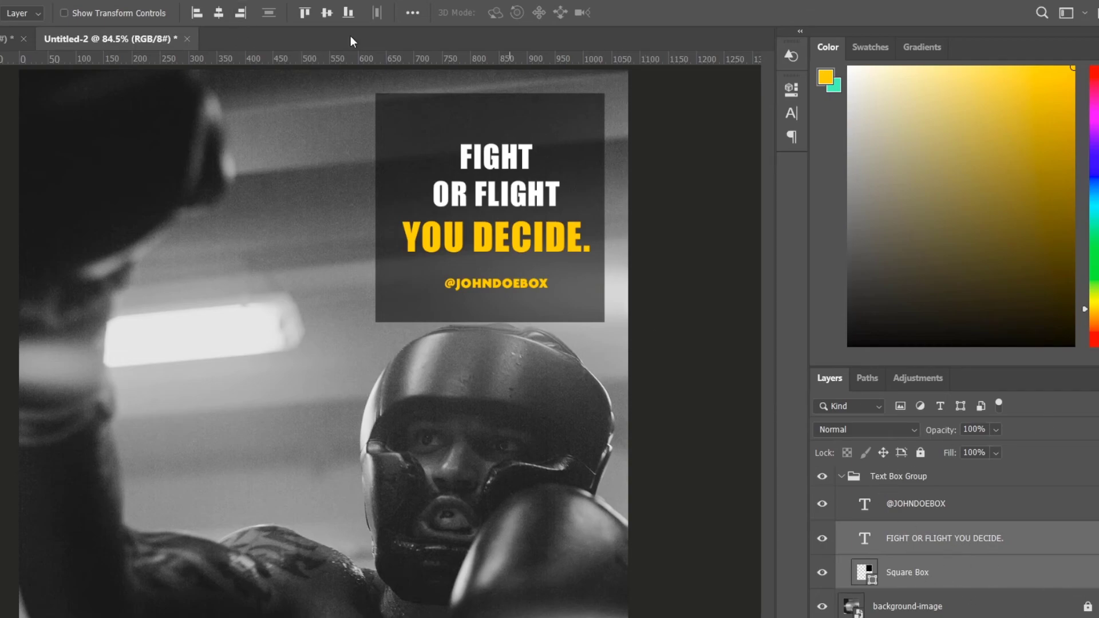
left_click(219, 13)
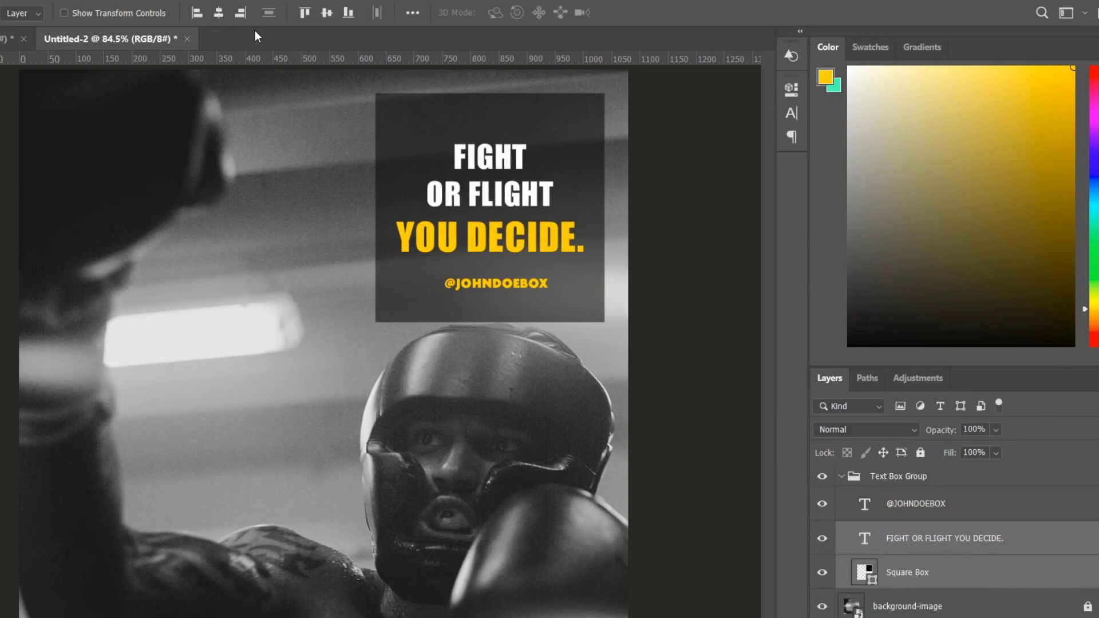
left_click(327, 14)
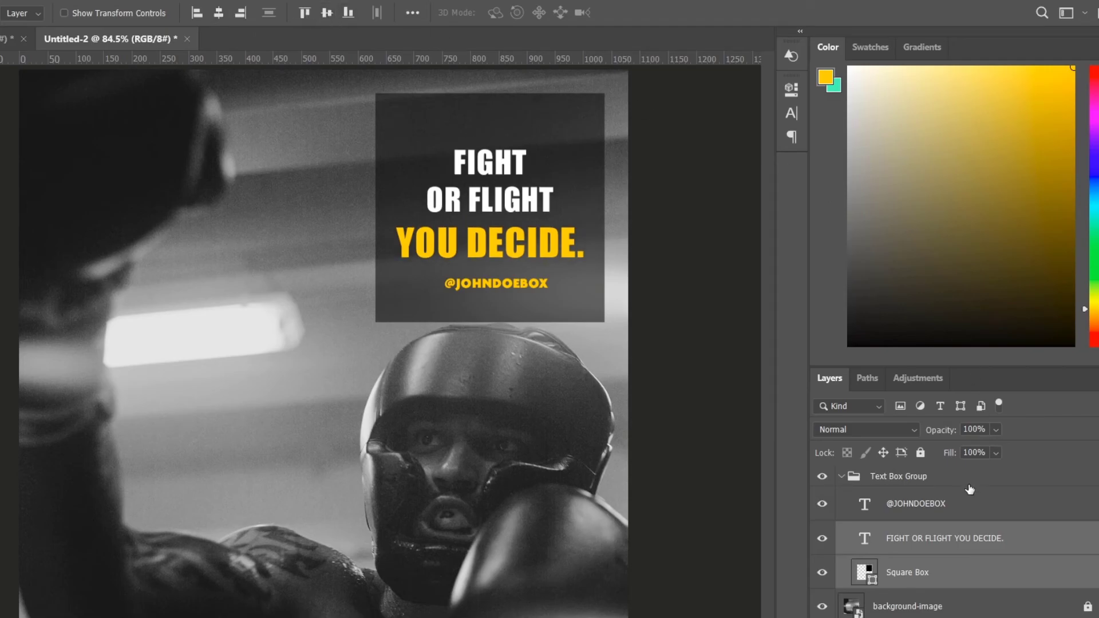
Align the handle text to the Square Box's horizontal center, and select and collapse the Text Box Group.
left_click(957, 506)
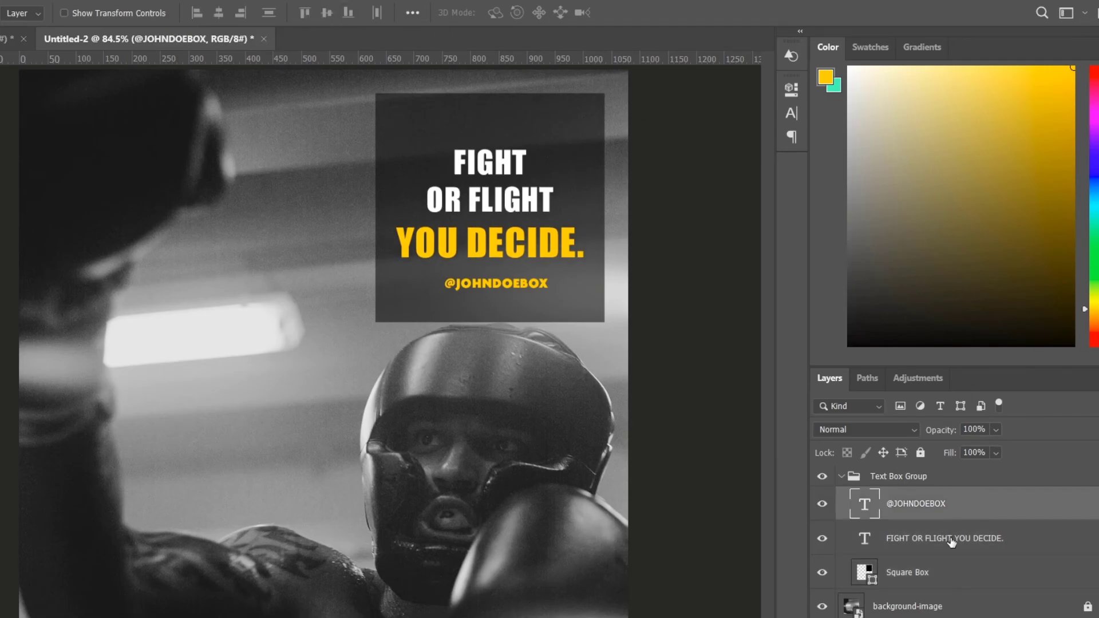
left_click(932, 577, "ctrl")
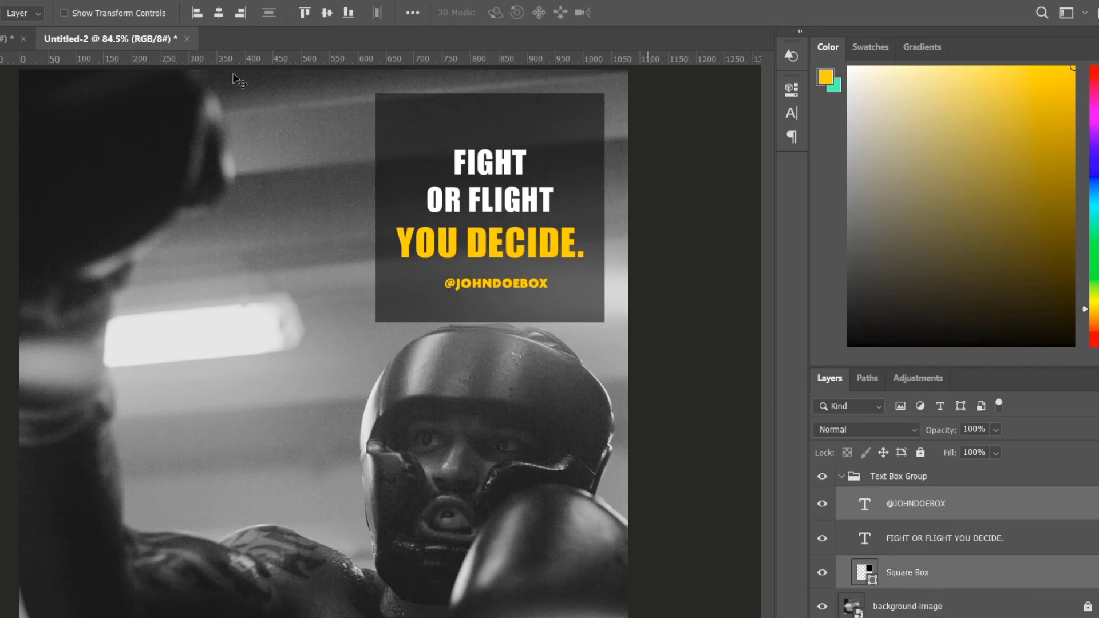
left_click(218, 12)
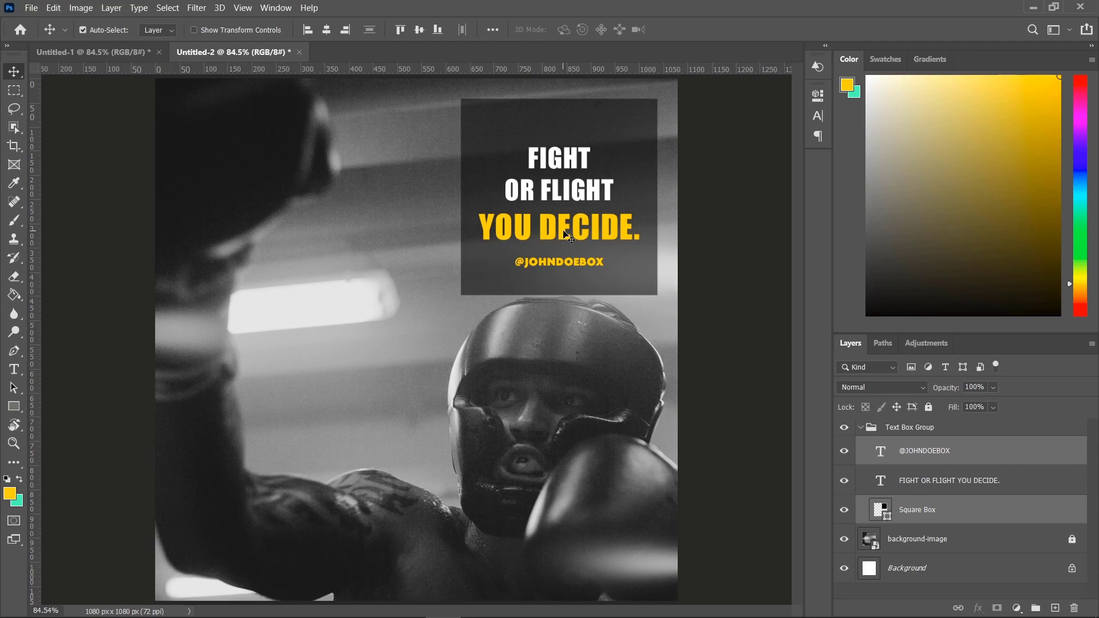
left_click(866, 430)
left_click(861, 429)
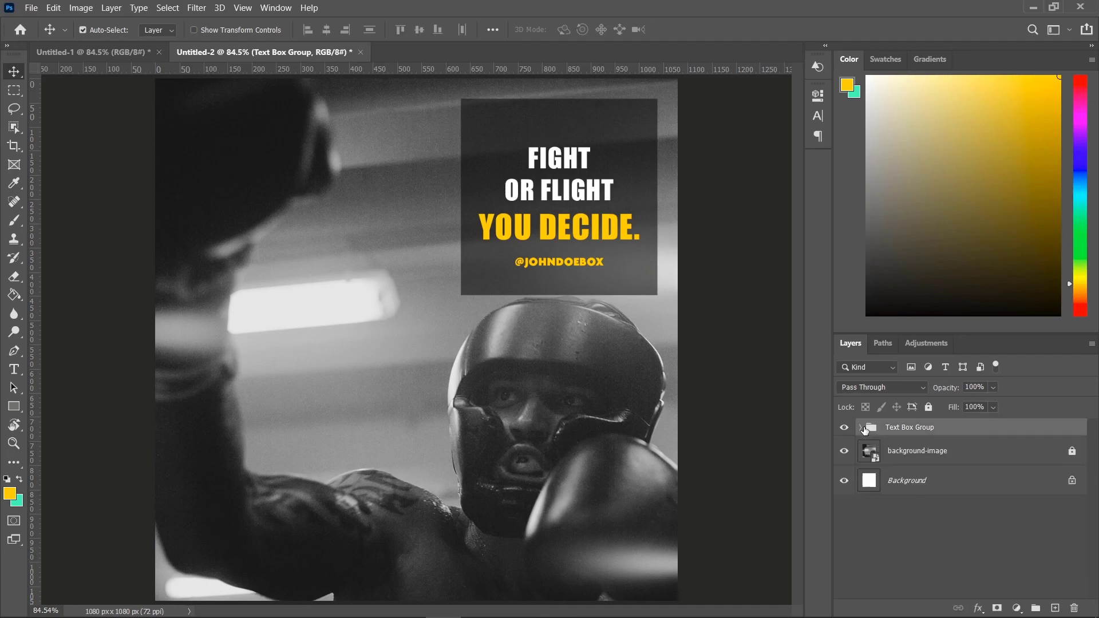